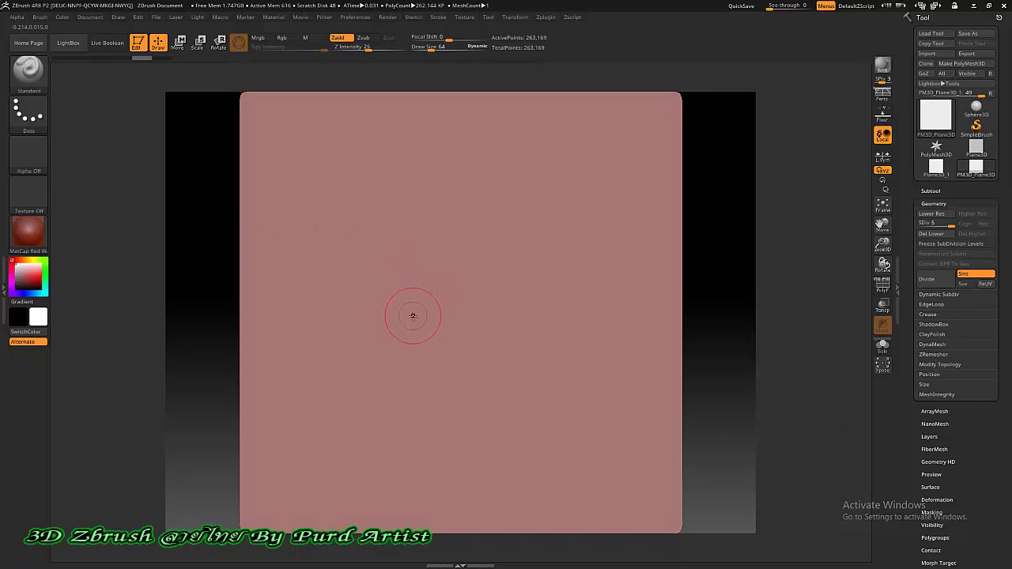
- Sculpt several test bands across the upper and middle plane with the ClayBuildup brush
{"action": "key", "text": "b"}
{"action": "key", "text": "c"}
{"action": "key", "text": "b"}
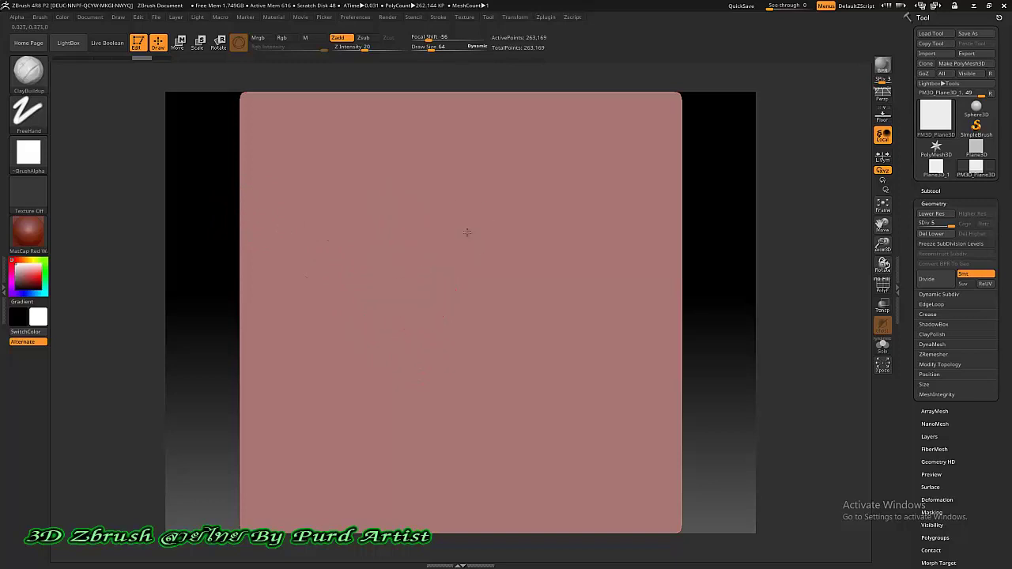
{"action": "left_click_drag", "start_coordinate": [467, 233], "coordinate": [414, 330]}
{"action": "mouse_move", "coordinate": [357, 226]}
{"action": "left_mouse_down"}
{"action": "mouse_move", "coordinate": [399, 400]}
{"action": "mouse_move", "coordinate": [515, 226]}
{"action": "mouse_move", "coordinate": [529, 231]}
{"action": "mouse_move", "coordinate": [529, 334]}
{"action": "mouse_move", "coordinate": [585, 282]}
{"action": "mouse_move", "coordinate": [539, 185]}
{"action": "mouse_move", "coordinate": [568, 263]}
{"action": "mouse_move", "coordinate": [551, 309]}
{"action": "left_mouse_up"}
{"action": "left_click_drag", "start_coordinate": [507, 183], "coordinate": [553, 208]}
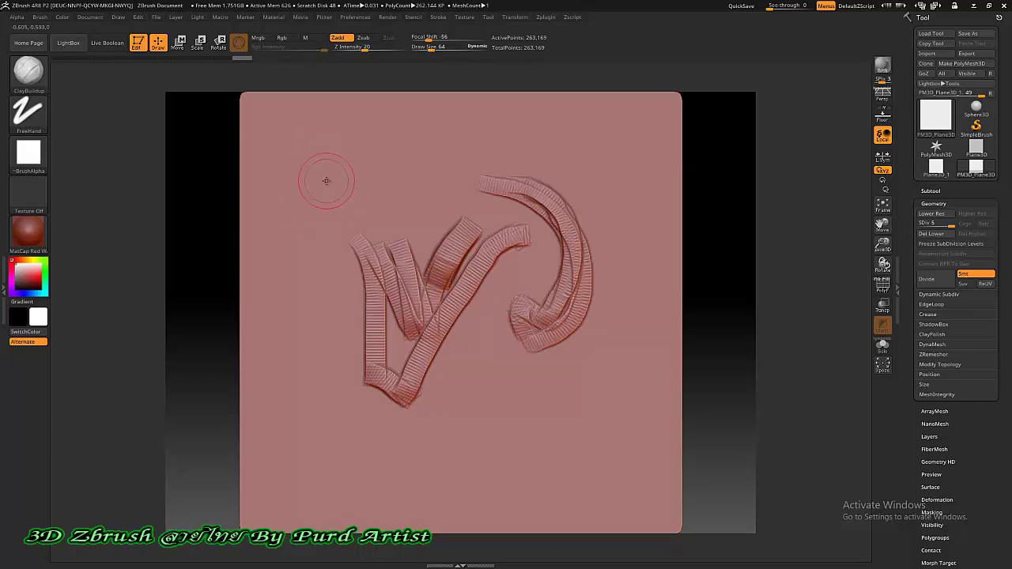
{"action": "mouse_move", "coordinate": [314, 198]}
{"action": "left_mouse_down"}
{"action": "mouse_move", "coordinate": [408, 119]}
{"action": "mouse_move", "coordinate": [369, 200]}
{"action": "mouse_move", "coordinate": [352, 176]}
{"action": "mouse_move", "coordinate": [504, 120]}
{"action": "left_mouse_up"}
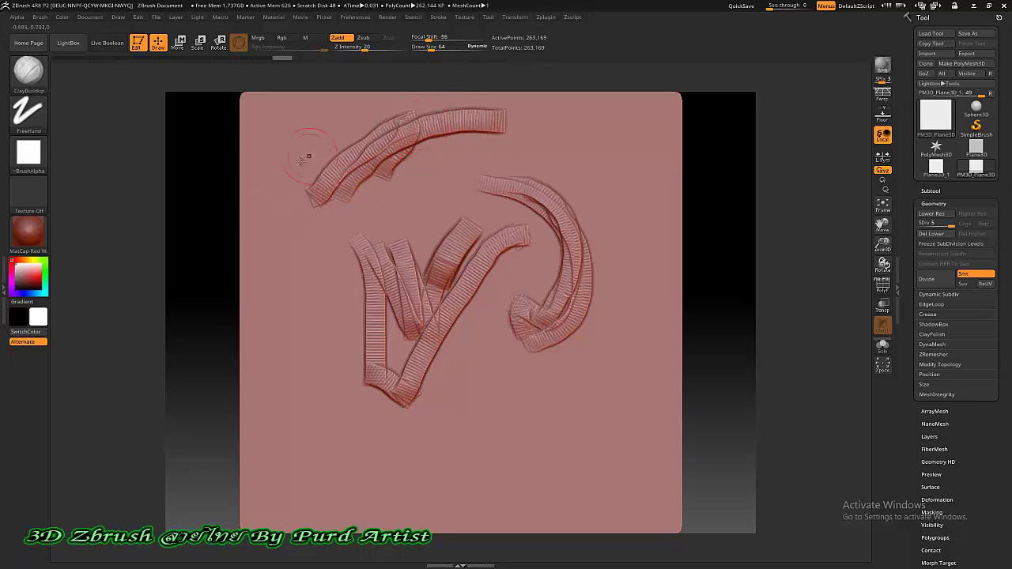
- Sculpt soft test strokes over and beside the clay bands with the Standard brush
{"action": "left_click", "coordinate": [36, 79]}
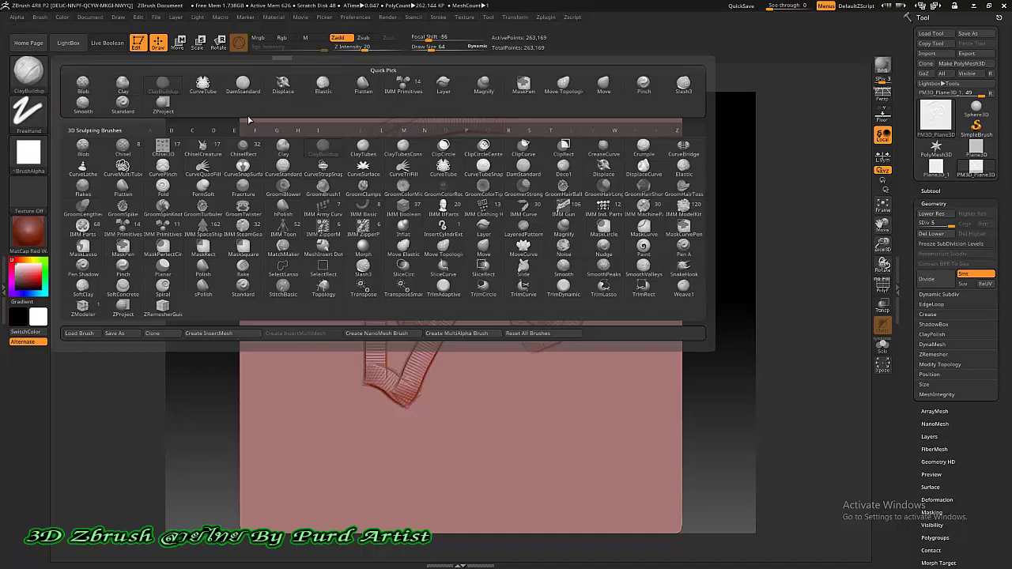
{"action": "left_click", "coordinate": [121, 104]}
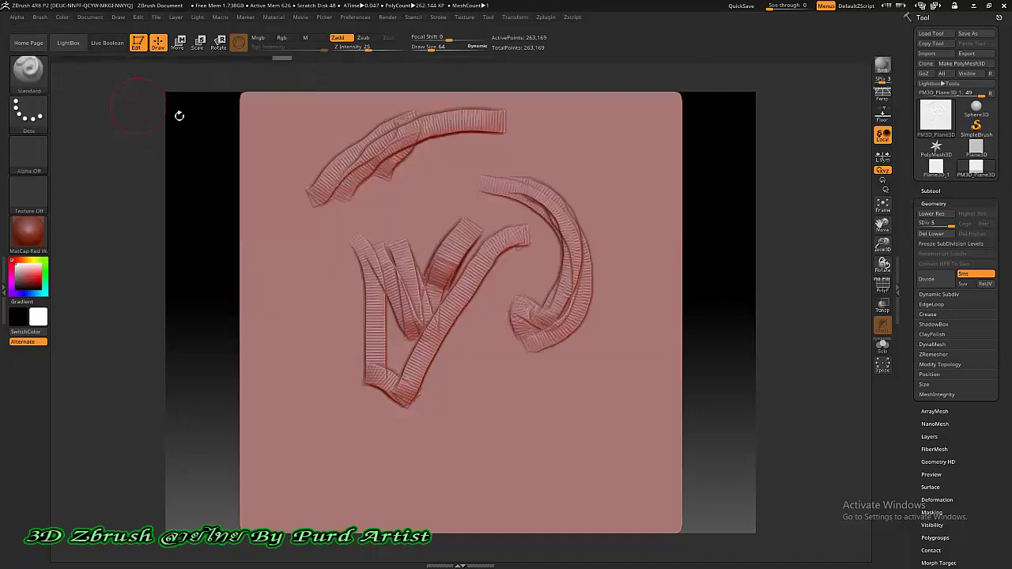
{"action": "mouse_move", "coordinate": [439, 209]}
{"action": "left_mouse_down"}
{"action": "mouse_move", "coordinate": [470, 166]}
{"action": "mouse_move", "coordinate": [528, 139]}
{"action": "mouse_move", "coordinate": [605, 229]}
{"action": "mouse_move", "coordinate": [581, 237]}
{"action": "mouse_move", "coordinate": [557, 269]}
{"action": "mouse_move", "coordinate": [605, 329]}
{"action": "mouse_move", "coordinate": [566, 378]}
{"action": "mouse_move", "coordinate": [526, 348]}
{"action": "mouse_move", "coordinate": [501, 299]}
{"action": "mouse_move", "coordinate": [482, 399]}
{"action": "mouse_move", "coordinate": [457, 356]}
{"action": "mouse_move", "coordinate": [467, 269]}
{"action": "mouse_move", "coordinate": [482, 321]}
{"action": "mouse_move", "coordinate": [531, 245]}
{"action": "left_mouse_up"}
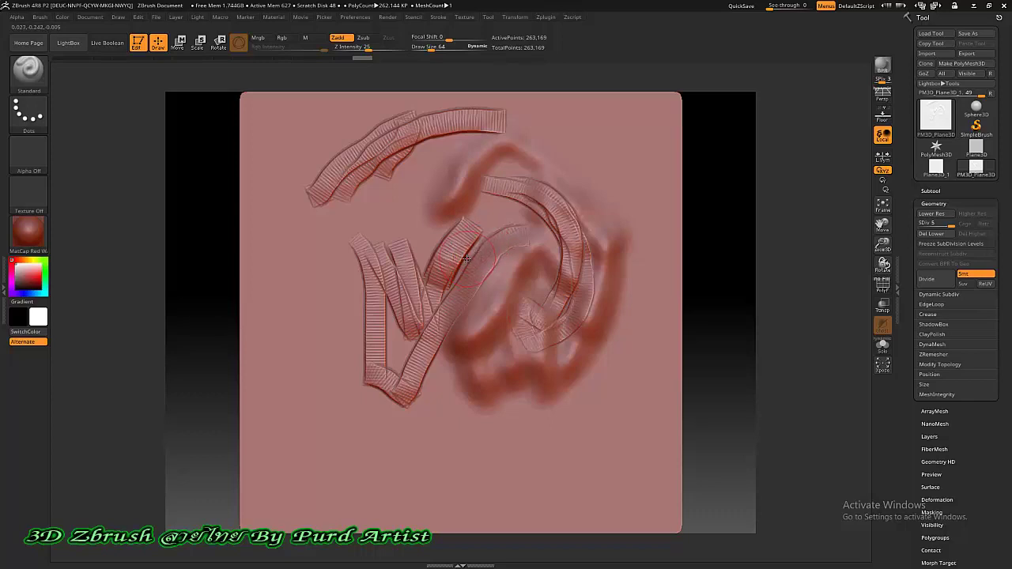
{"action": "mouse_move", "coordinate": [303, 200]}
{"action": "left_mouse_down"}
{"action": "mouse_move", "coordinate": [360, 163]}
{"action": "mouse_move", "coordinate": [420, 145]}
{"action": "left_mouse_up"}
{"action": "mouse_move", "coordinate": [383, 255]}
{"action": "left_mouse_down"}
{"action": "mouse_move", "coordinate": [411, 320]}
{"action": "mouse_move", "coordinate": [368, 293]}
{"action": "left_mouse_up"}
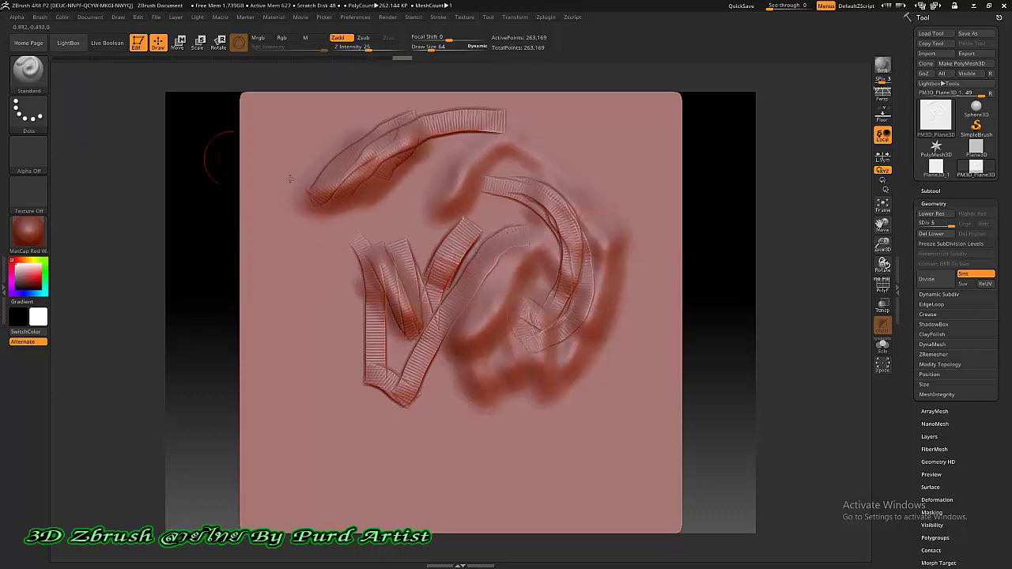
- Carve thin test grooves around the clay bands, along the plane's lower half and right side, with the DamStandard brush
{"action": "key", "text": "b"}
{"action": "key", "text": "d"}
{"action": "key", "text": "s"}
{"action": "mouse_move", "coordinate": [265, 237]}
{"action": "left_mouse_down"}
{"action": "mouse_move", "coordinate": [320, 368]}
{"action": "mouse_move", "coordinate": [320, 459]}
{"action": "mouse_move", "coordinate": [436, 423]}
{"action": "left_mouse_up"}
{"action": "left_click_drag", "start_coordinate": [496, 412], "coordinate": [433, 471]}
{"action": "left_click_drag", "start_coordinate": [500, 470], "coordinate": [602, 397]}
{"action": "mouse_move", "coordinate": [655, 357]}
{"action": "left_mouse_down"}
{"action": "mouse_move", "coordinate": [570, 473]}
{"action": "mouse_move", "coordinate": [647, 378]}
{"action": "left_mouse_up"}
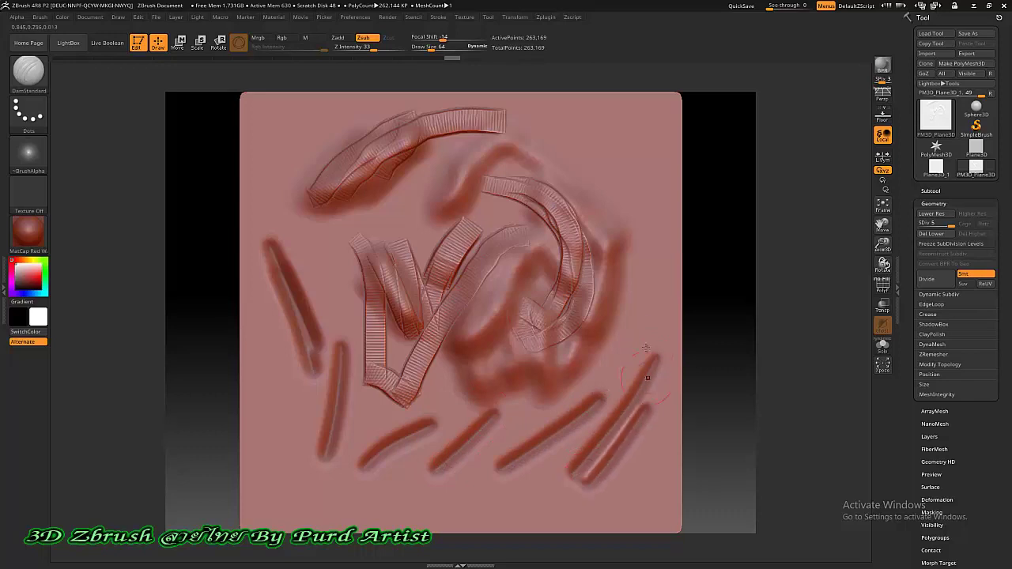
{"action": "left_click_drag", "start_coordinate": [567, 136], "coordinate": [590, 323]}
{"action": "left_click_drag", "start_coordinate": [616, 169], "coordinate": [644, 316]}
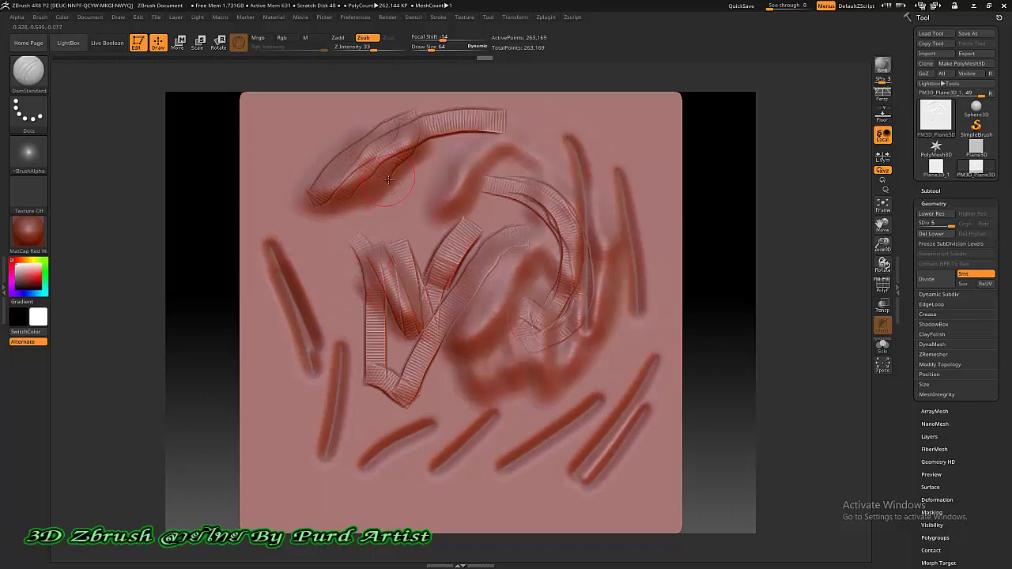
- Sculpt smooth test strokes around the plane's outer area with the Clay brush
{"action": "left_click", "coordinate": [30, 75]}
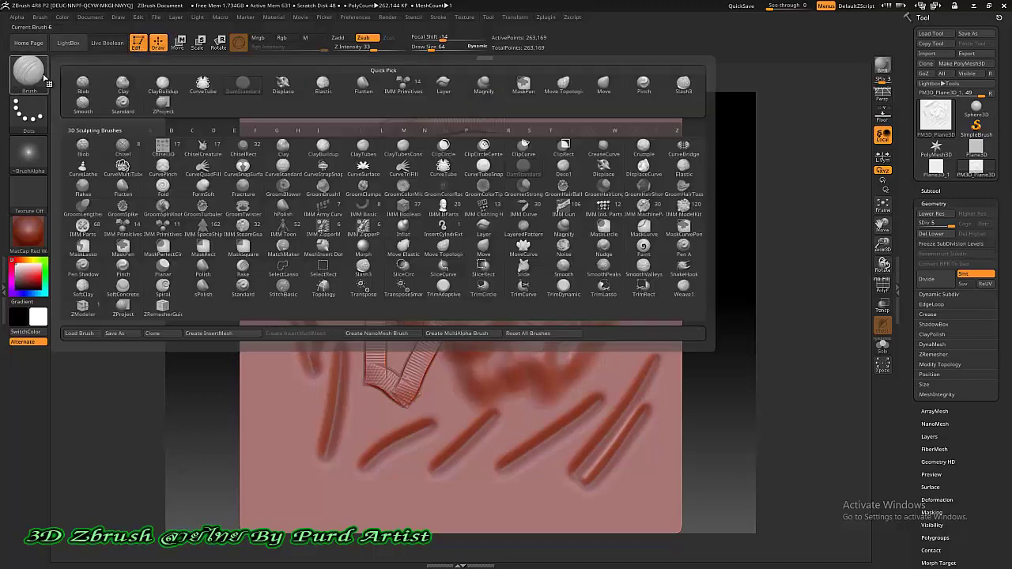
{"action": "left_click", "coordinate": [122, 85]}
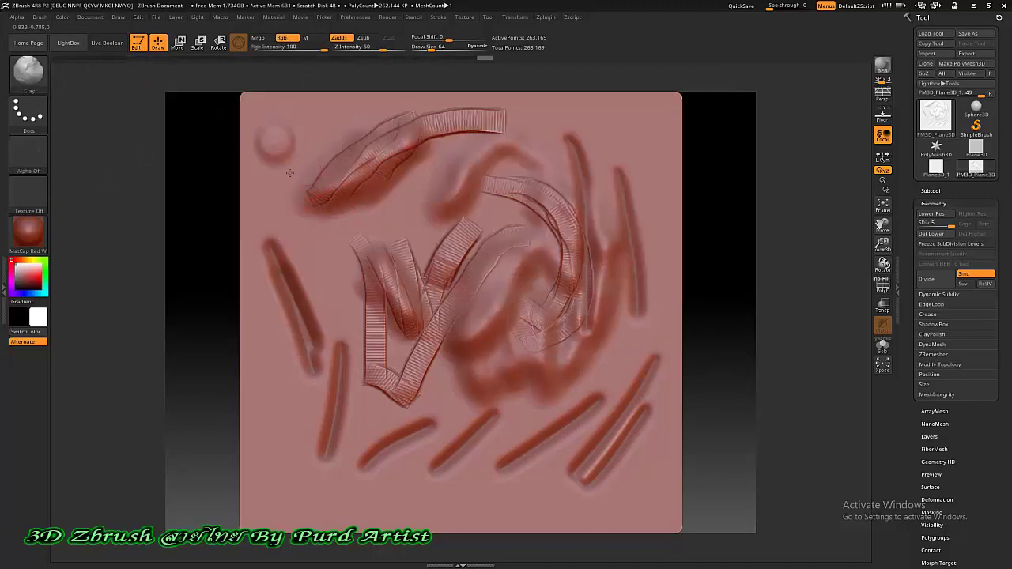
{"action": "mouse_move", "coordinate": [648, 133]}
{"action": "left_mouse_down"}
{"action": "mouse_move", "coordinate": [558, 249]}
{"action": "mouse_move", "coordinate": [624, 196]}
{"action": "left_mouse_up"}
{"action": "mouse_move", "coordinate": [659, 193]}
{"action": "left_mouse_down"}
{"action": "mouse_move", "coordinate": [637, 372]}
{"action": "mouse_move", "coordinate": [558, 454]}
{"action": "left_mouse_up"}
{"action": "mouse_move", "coordinate": [549, 411]}
{"action": "left_mouse_down"}
{"action": "mouse_move", "coordinate": [427, 411]}
{"action": "mouse_move", "coordinate": [387, 443]}
{"action": "mouse_move", "coordinate": [360, 320]}
{"action": "mouse_move", "coordinate": [333, 443]}
{"action": "mouse_move", "coordinate": [312, 360]}
{"action": "left_mouse_up"}
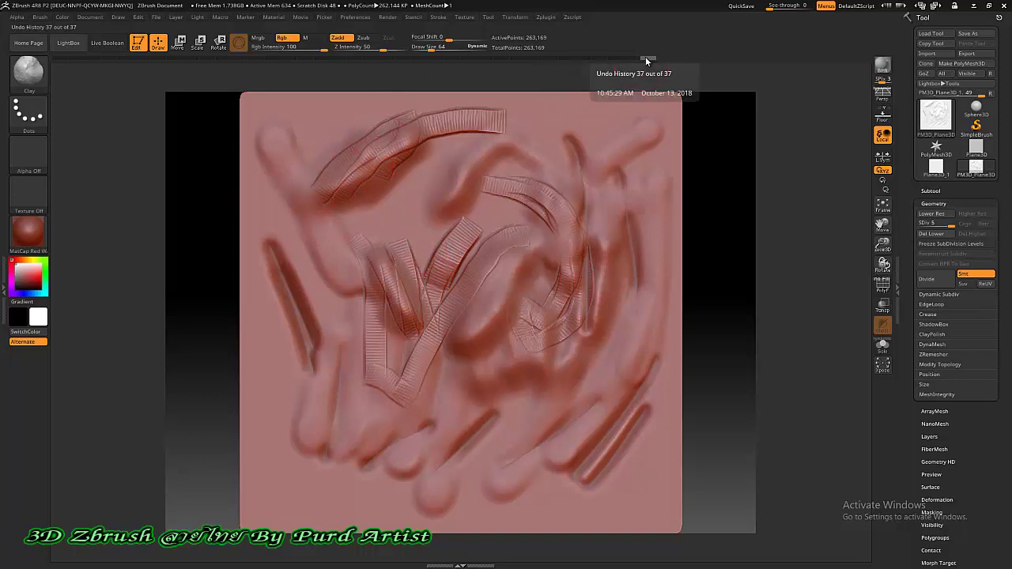
- Roll the undo history back to its start to clear the test strokes, frame the plane, and choose ClayBuildup at draw size 52
{"action": "left_click_drag", "start_coordinate": [649, 60], "coordinate": [60, 58]}
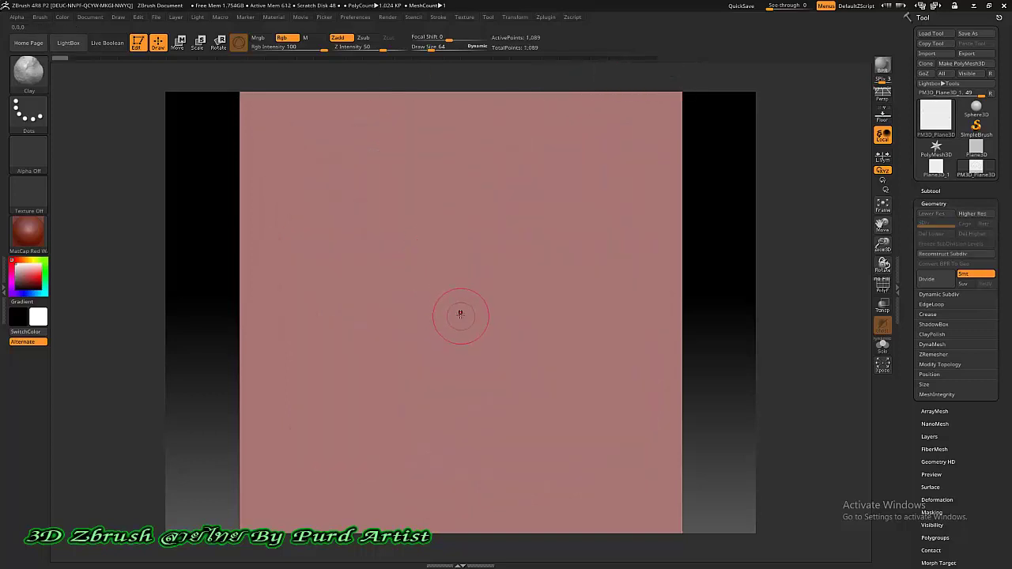
{"action": "key", "text": "f"}
{"action": "key", "text": "b"}
{"action": "key", "text": "c"}
{"action": "key", "text": "b"}
{"action": "key", "text": "bracketleft"}
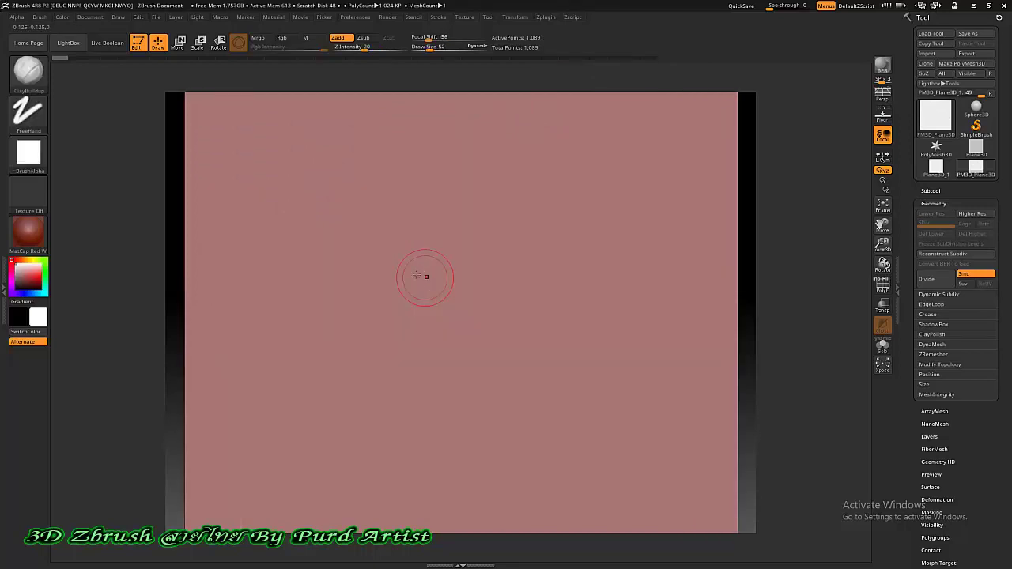
- Try a ClayBuildup stroke on the unsubdivided plane
{"action": "left_click", "coordinate": [30, 77]}
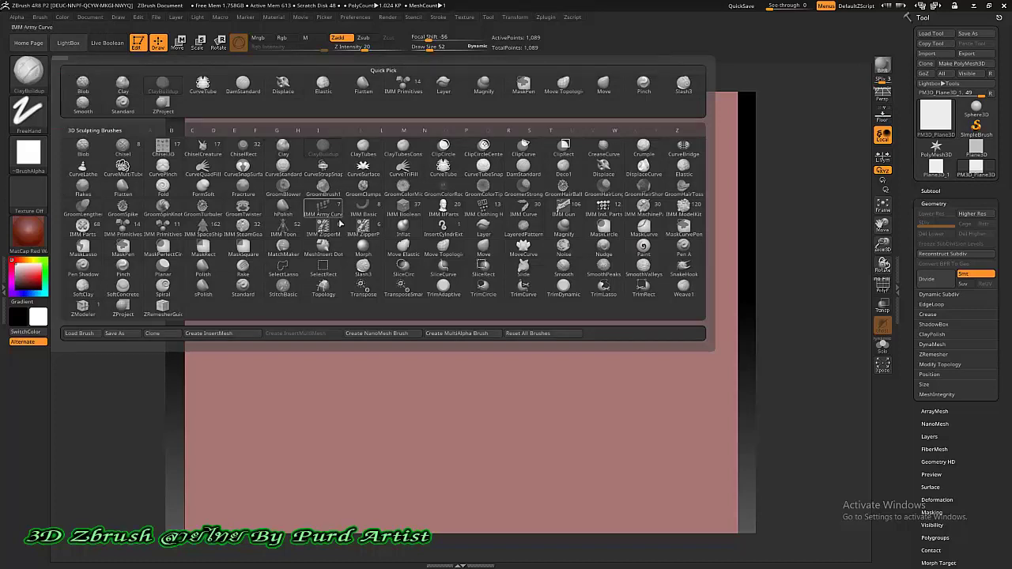
{"action": "mouse_move", "coordinate": [371, 469]}
{"action": "left_mouse_down"}
{"action": "mouse_move", "coordinate": [338, 443]}
{"action": "mouse_move", "coordinate": [350, 354]}
{"action": "left_mouse_up"}
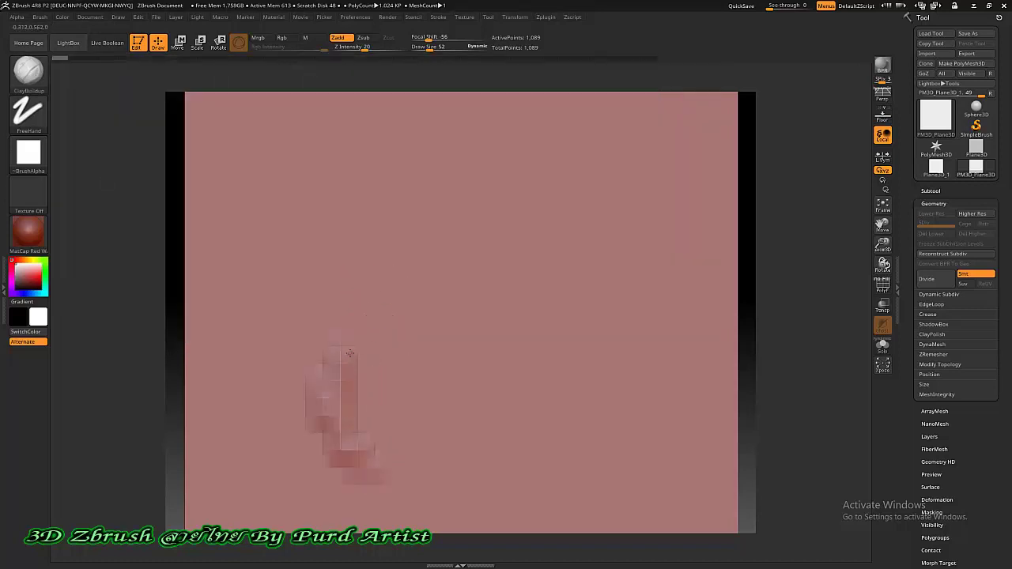
{"action": "left_click", "coordinate": [388, 384]}
- Redo the plane's history up to subdivision level 5
{"action": "key", "text": "ctrl+shift+z"}
{"action": "key", "text": "ctrl+shift+z"}
{"action": "key", "text": "ctrl+shift+z"}
{"action": "key", "text": "ctrl+shift+z"}
- Build up a tall S-shaped stem with ClayBuildup, discarding the old undo history, and add a base curl and wavy lower-left branches
{"action": "mouse_move", "coordinate": [324, 449]}
{"action": "left_mouse_down"}
{"action": "mouse_move", "coordinate": [382, 361]}
{"action": "mouse_move", "coordinate": [314, 258]}
{"action": "mouse_move", "coordinate": [316, 210]}
{"action": "left_mouse_up"}
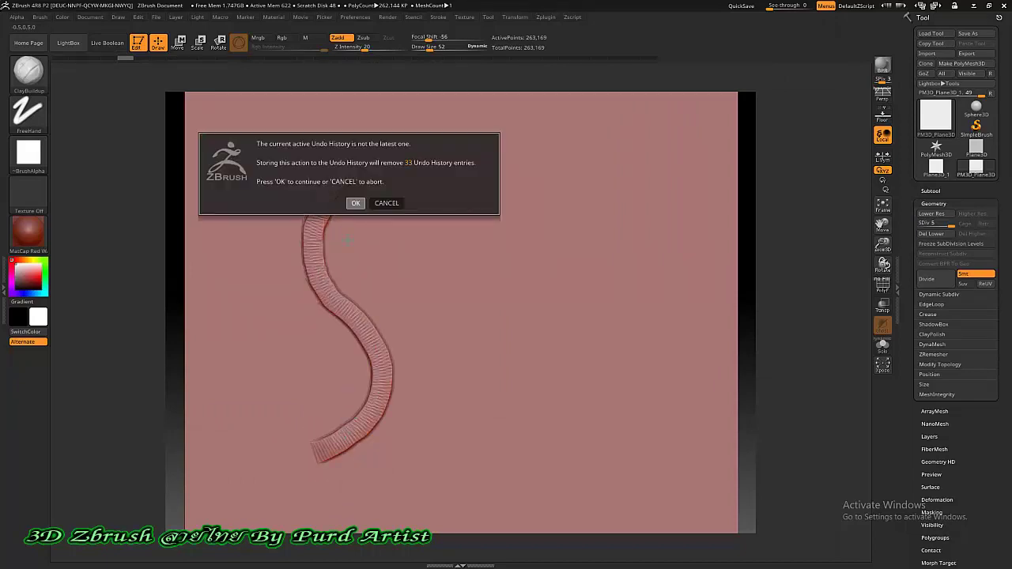
{"action": "left_click", "coordinate": [356, 203]}
{"action": "mouse_move", "coordinate": [303, 459]}
{"action": "left_mouse_down"}
{"action": "mouse_move", "coordinate": [323, 449]}
{"action": "mouse_move", "coordinate": [314, 456]}
{"action": "mouse_move", "coordinate": [340, 409]}
{"action": "mouse_move", "coordinate": [290, 364]}
{"action": "mouse_move", "coordinate": [277, 299]}
{"action": "mouse_move", "coordinate": [318, 380]}
{"action": "left_mouse_up"}
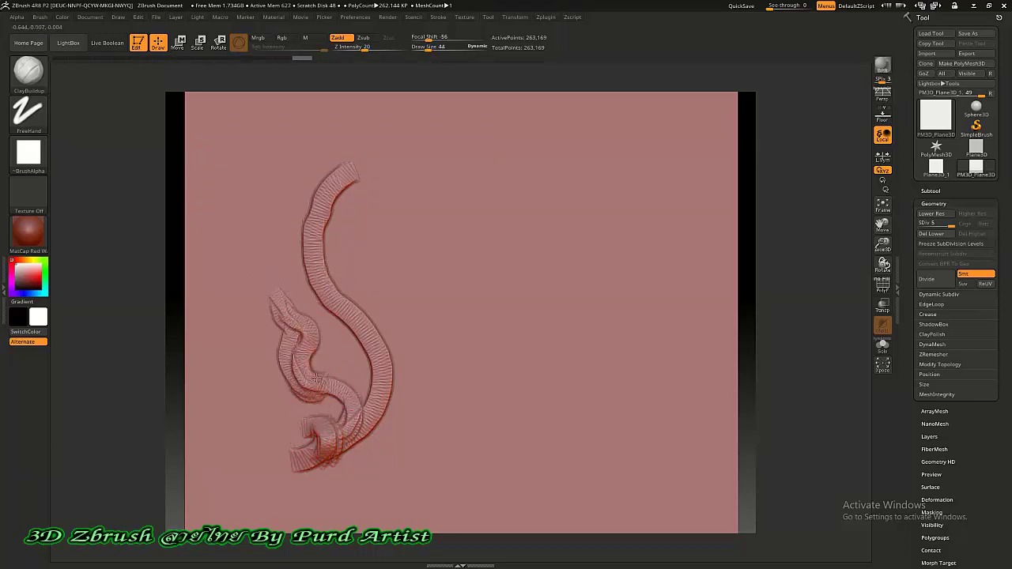
{"action": "mouse_move", "coordinate": [291, 332]}
{"action": "left_mouse_down"}
{"action": "mouse_move", "coordinate": [324, 376]}
{"action": "mouse_move", "coordinate": [364, 402]}
{"action": "mouse_move", "coordinate": [348, 443]}
{"action": "left_mouse_up"}
{"action": "left_click_drag", "start_coordinate": [334, 371], "coordinate": [354, 419]}
- Build up curling branches along the stem's right side with the ClayBuildup brush
{"action": "mouse_move", "coordinate": [381, 328]}
{"action": "left_mouse_down"}
{"action": "mouse_move", "coordinate": [388, 298]}
{"action": "mouse_move", "coordinate": [367, 327]}
{"action": "mouse_move", "coordinate": [383, 387]}
{"action": "left_mouse_up"}
{"action": "left_click_drag", "start_coordinate": [357, 313], "coordinate": [386, 163]}
{"action": "mouse_move", "coordinate": [386, 174]}
{"action": "left_mouse_down"}
{"action": "mouse_move", "coordinate": [375, 211]}
{"action": "mouse_move", "coordinate": [386, 253]}
{"action": "left_mouse_up"}
{"action": "mouse_move", "coordinate": [374, 253]}
{"action": "left_mouse_down"}
{"action": "mouse_move", "coordinate": [354, 251]}
{"action": "mouse_move", "coordinate": [345, 298]}
{"action": "left_mouse_up"}
- Extend the stem upward with forked, wavy branches and thicken the top cluster using the ClayBuildup brush
{"action": "mouse_move", "coordinate": [341, 259]}
{"action": "left_mouse_down"}
{"action": "mouse_move", "coordinate": [358, 305]}
{"action": "mouse_move", "coordinate": [340, 179]}
{"action": "mouse_move", "coordinate": [362, 117]}
{"action": "left_mouse_up"}
{"action": "mouse_move", "coordinate": [314, 218]}
{"action": "left_mouse_down"}
{"action": "mouse_move", "coordinate": [285, 184]}
{"action": "mouse_move", "coordinate": [326, 297]}
{"action": "mouse_move", "coordinate": [286, 147]}
{"action": "mouse_move", "coordinate": [284, 100]}
{"action": "left_mouse_up"}
{"action": "right_click_drag", "start_coordinate": [300, 133], "coordinate": [298, 122]}
{"action": "mouse_move", "coordinate": [169, 163]}
{"action": "left_mouse_down"}
{"action": "mouse_move", "coordinate": [179, 181]}
{"action": "mouse_move", "coordinate": [132, 217]}
{"action": "mouse_move", "coordinate": [275, 242]}
{"action": "left_mouse_up"}
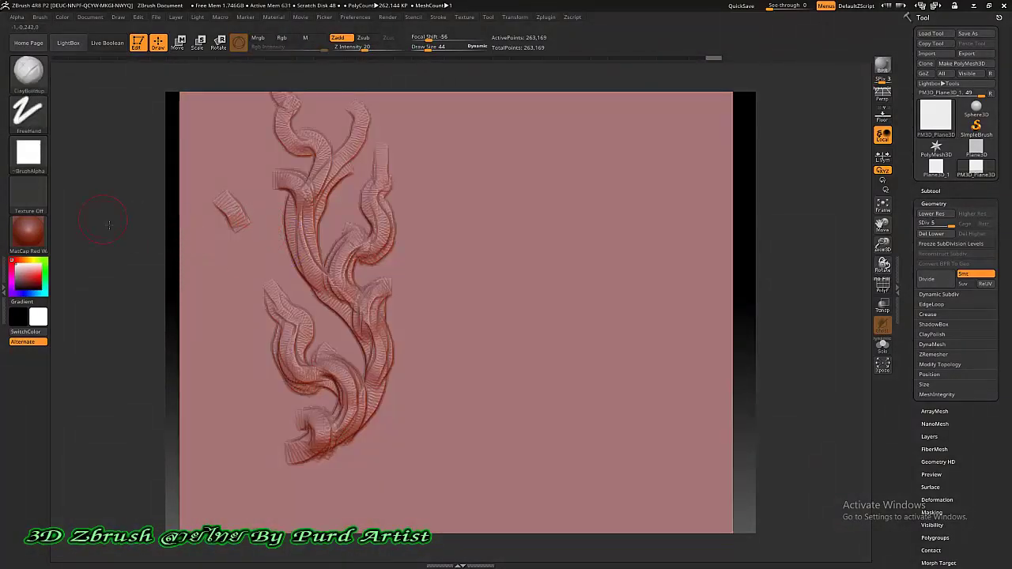
{"action": "left_click_drag", "start_coordinate": [96, 217], "coordinate": [145, 294], "text": "alt"}
{"action": "mouse_move", "coordinate": [311, 139]}
{"action": "left_mouse_down"}
{"action": "mouse_move", "coordinate": [382, 258]}
{"action": "mouse_move", "coordinate": [371, 268]}
{"action": "left_mouse_up"}
{"action": "left_click_drag", "start_coordinate": [193, 260], "coordinate": [187, 183], "text": "alt"}
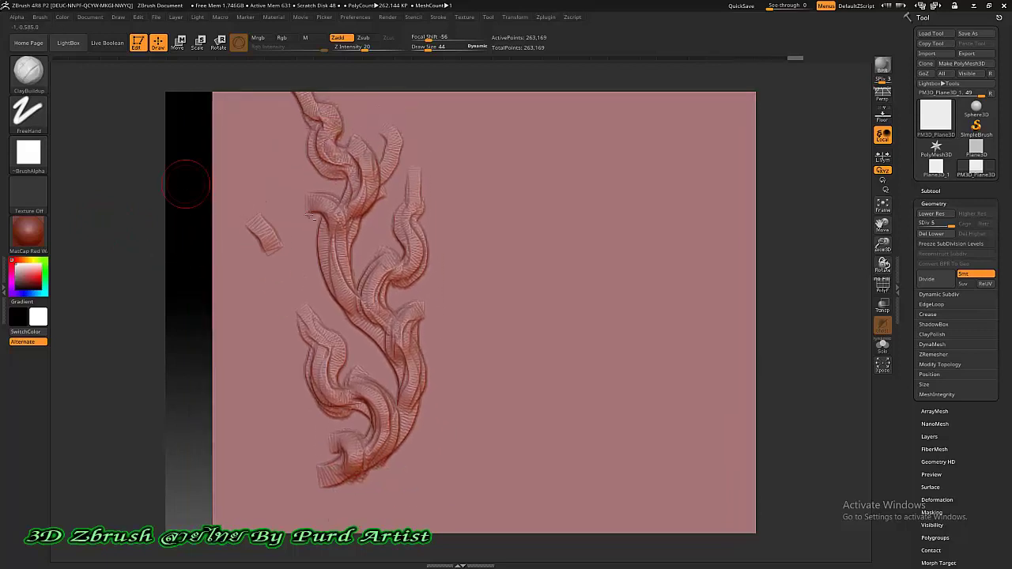
- Define the edges of the base curl and the inner lower leaf with the DamStandard brush at draw size 40
{"action": "key", "text": "b"}
{"action": "key", "text": "d"}
{"action": "key", "text": "s"}
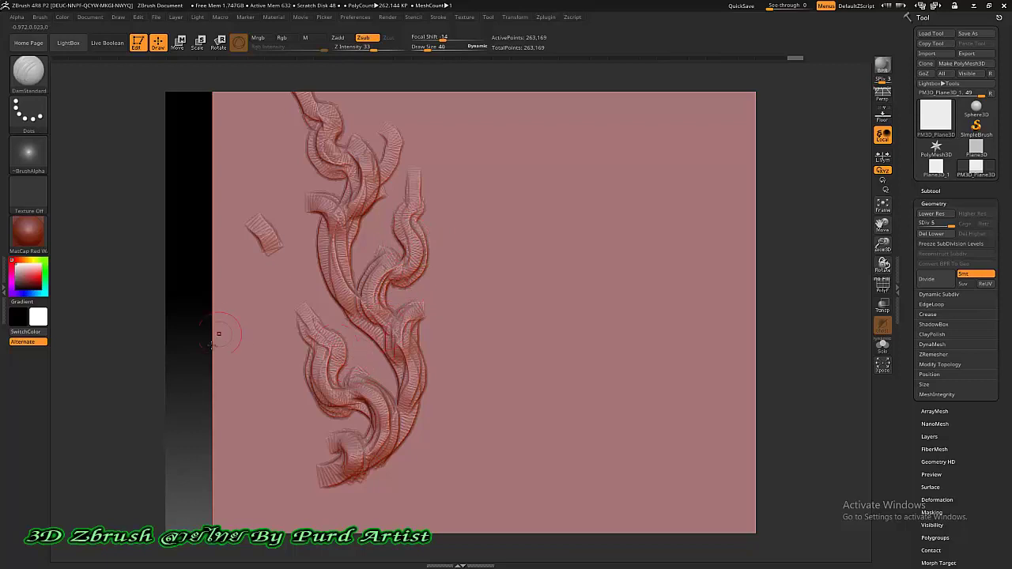
{"action": "left_click_drag", "start_coordinate": [181, 337], "coordinate": [176, 282], "text": "alt"}
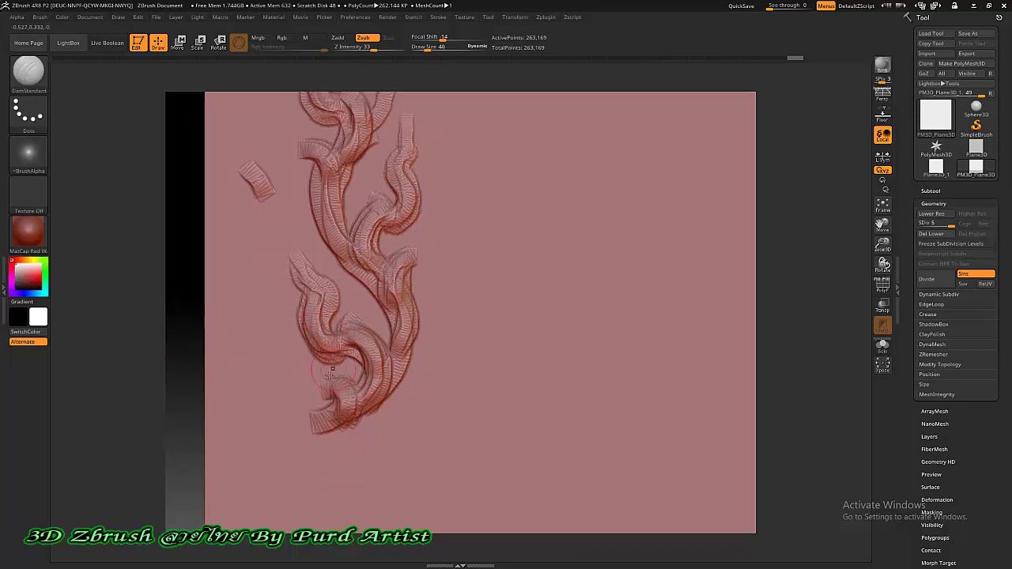
{"action": "right_click_drag", "start_coordinate": [333, 369], "coordinate": [326, 370], "text": "ctrl"}
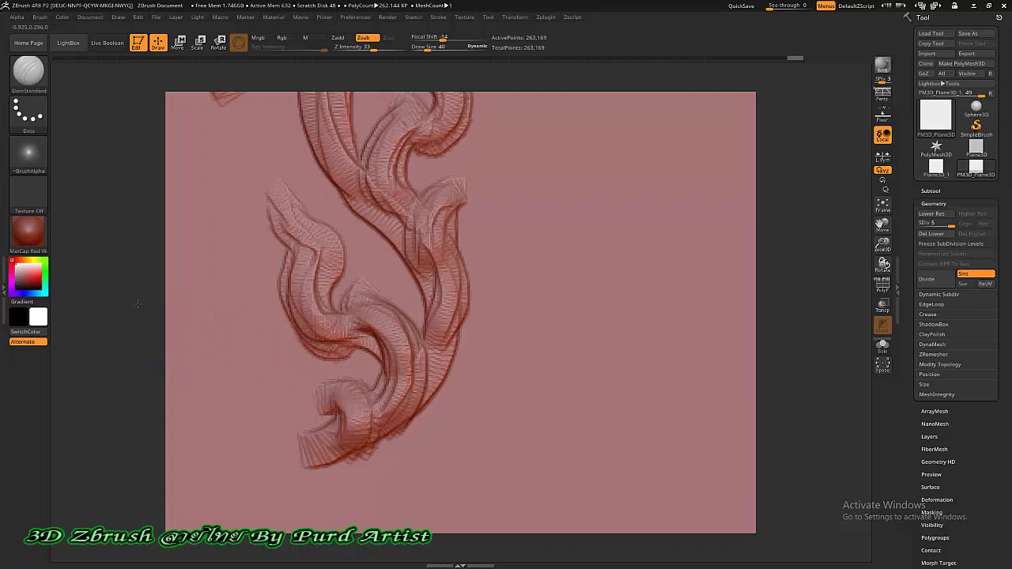
{"action": "left_click_drag", "start_coordinate": [137, 305], "coordinate": [159, 282], "text": "alt"}
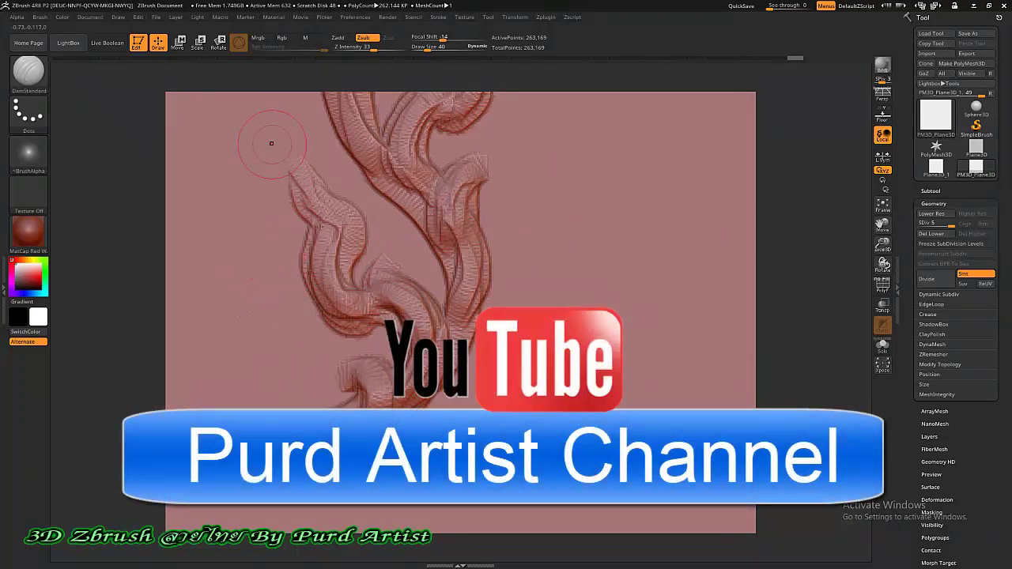
{"action": "left_click_drag", "start_coordinate": [321, 280], "coordinate": [356, 280]}
{"action": "left_click_drag", "start_coordinate": [371, 280], "coordinate": [384, 285]}
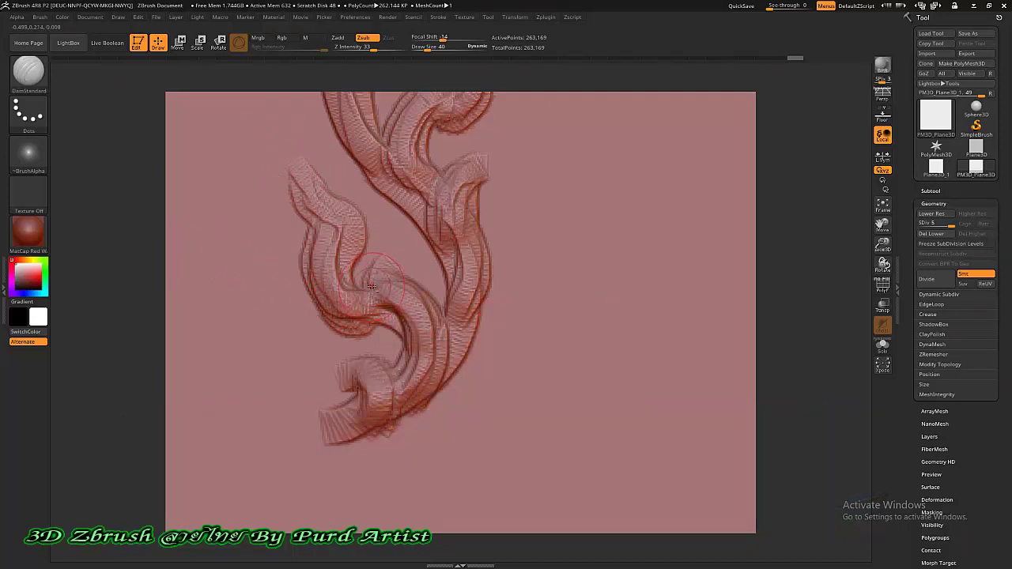
{"action": "mouse_move", "coordinate": [383, 261]}
{"action": "left_mouse_down"}
{"action": "mouse_move", "coordinate": [433, 316]}
{"action": "mouse_move", "coordinate": [408, 406]}
{"action": "left_mouse_up"}
{"action": "mouse_move", "coordinate": [325, 414]}
{"action": "left_mouse_down"}
{"action": "mouse_move", "coordinate": [355, 387]}
{"action": "mouse_move", "coordinate": [350, 360]}
{"action": "left_mouse_up"}
{"action": "mouse_move", "coordinate": [361, 374]}
{"action": "left_mouse_down"}
{"action": "mouse_move", "coordinate": [392, 401]}
{"action": "mouse_move", "coordinate": [379, 431]}
{"action": "left_mouse_up"}
- Sharpen the wavy outline and tip of the lower-left flame leaf with the DamStandard brush
{"action": "mouse_move", "coordinate": [364, 293]}
{"action": "left_mouse_down"}
{"action": "mouse_move", "coordinate": [339, 261]}
{"action": "mouse_move", "coordinate": [315, 161]}
{"action": "mouse_move", "coordinate": [321, 219]}
{"action": "left_mouse_up"}
{"action": "left_click_drag", "start_coordinate": [329, 278], "coordinate": [340, 289]}
{"action": "left_click_drag", "start_coordinate": [318, 295], "coordinate": [373, 328]}
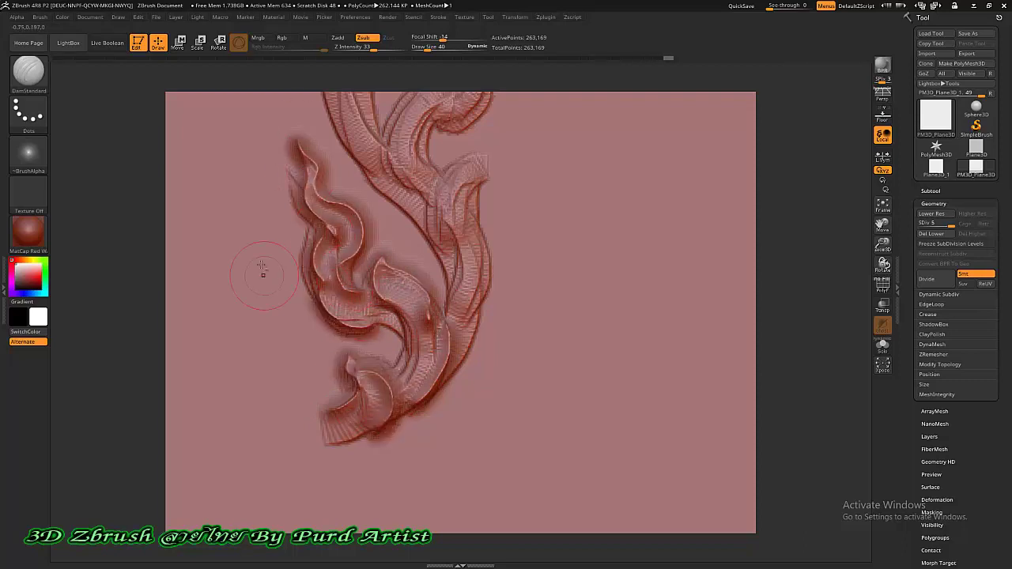
{"action": "left_click_drag", "start_coordinate": [256, 270], "coordinate": [246, 328]}
- Outline the lower-right leaf with DamStandard, giving it a curled pointed tip and a ridge down to the stem
{"action": "right_click_drag", "start_coordinate": [323, 124], "coordinate": [307, 192], "text": "alt"}
{"action": "mouse_move", "coordinate": [478, 210]}
{"action": "left_mouse_down"}
{"action": "mouse_move", "coordinate": [477, 241]}
{"action": "mouse_move", "coordinate": [428, 256]}
{"action": "left_mouse_up"}
{"action": "left_click_drag", "start_coordinate": [426, 258], "coordinate": [434, 306]}
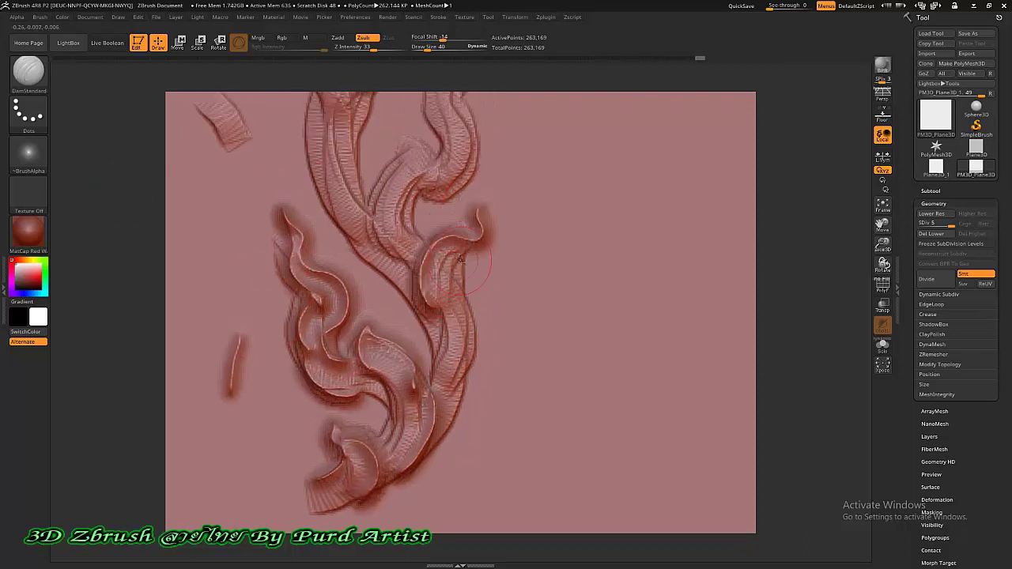
{"action": "left_click_drag", "start_coordinate": [464, 265], "coordinate": [441, 406]}
{"action": "left_click_drag", "start_coordinate": [449, 325], "coordinate": [436, 383]}
- Outline the middle inner leaf beside the stem with DamStandard, adding a small hooked tip
{"action": "left_click_drag", "start_coordinate": [133, 262], "coordinate": [116, 339], "text": "alt"}
{"action": "left_click_drag", "start_coordinate": [383, 203], "coordinate": [412, 244]}
{"action": "mouse_move", "coordinate": [386, 231]}
{"action": "left_mouse_down"}
{"action": "mouse_move", "coordinate": [355, 273]}
{"action": "mouse_move", "coordinate": [387, 352]}
{"action": "left_mouse_up"}
{"action": "left_click_drag", "start_coordinate": [397, 271], "coordinate": [371, 302]}
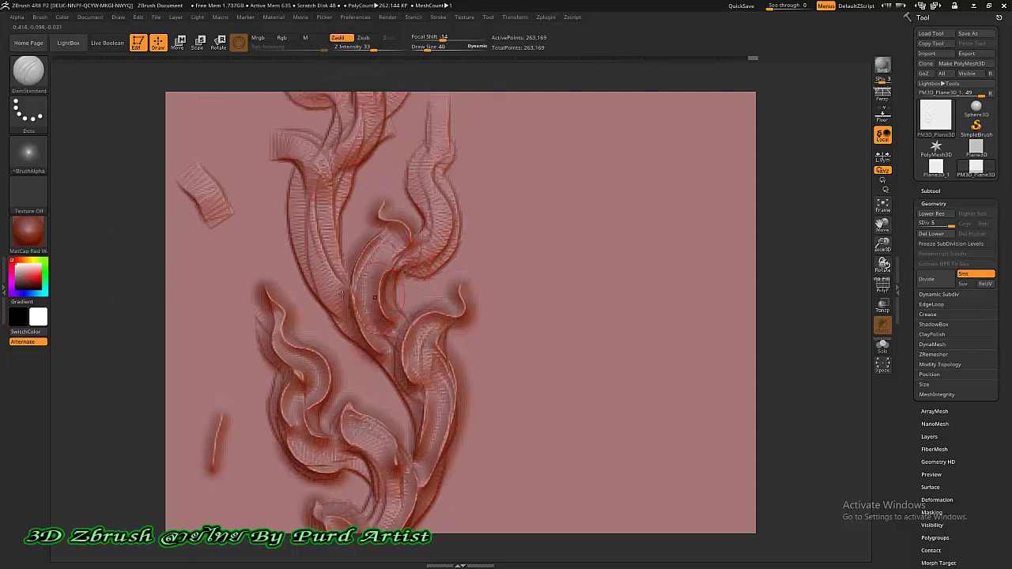
- Define the tall right-hand flame leaf with DamStandard, drawing its wavy edges up to a sharp point
{"action": "left_click_drag", "start_coordinate": [125, 264], "coordinate": [106, 371], "text": "alt"}
{"action": "mouse_move", "coordinate": [393, 388]}
{"action": "left_mouse_down"}
{"action": "mouse_move", "coordinate": [438, 320]}
{"action": "mouse_move", "coordinate": [416, 277]}
{"action": "left_mouse_up"}
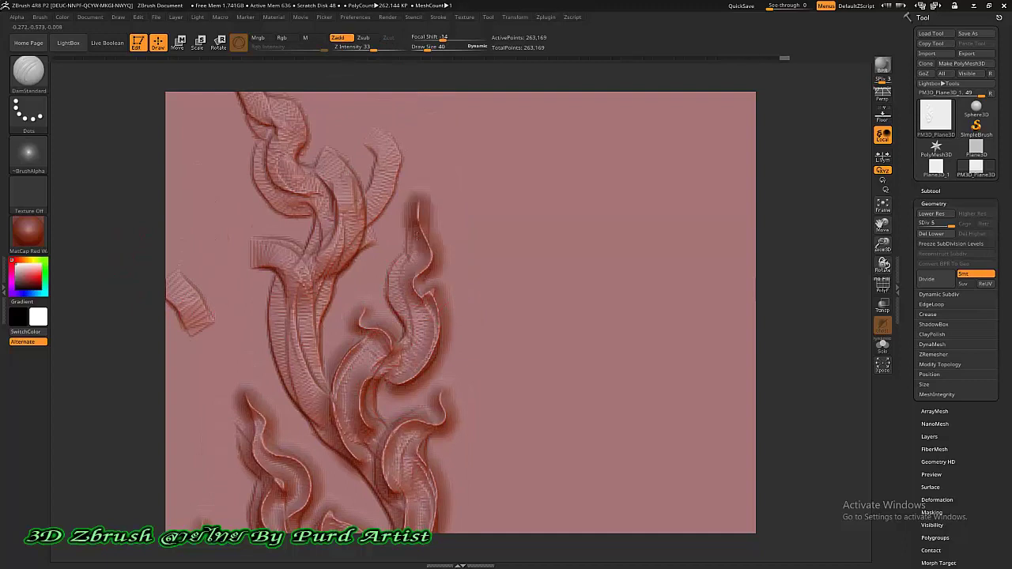
{"action": "left_click_drag", "start_coordinate": [418, 198], "coordinate": [413, 348]}
- Outline the upper-left branch with DamStandard, from its hooked tip down along the stem
{"action": "left_click_drag", "start_coordinate": [237, 213], "coordinate": [310, 317]}
{"action": "key", "text": "ctrl+z"}
{"action": "key", "text": "ctrl+z"}
{"action": "key", "text": "ctrl+z"}
{"action": "key", "text": "ctrl+z"}
{"action": "key", "text": "ctrl+z"}
{"action": "key", "text": "ctrl+z"}
{"action": "key", "text": "ctrl+z"}
{"action": "key", "text": "ctrl+z"}
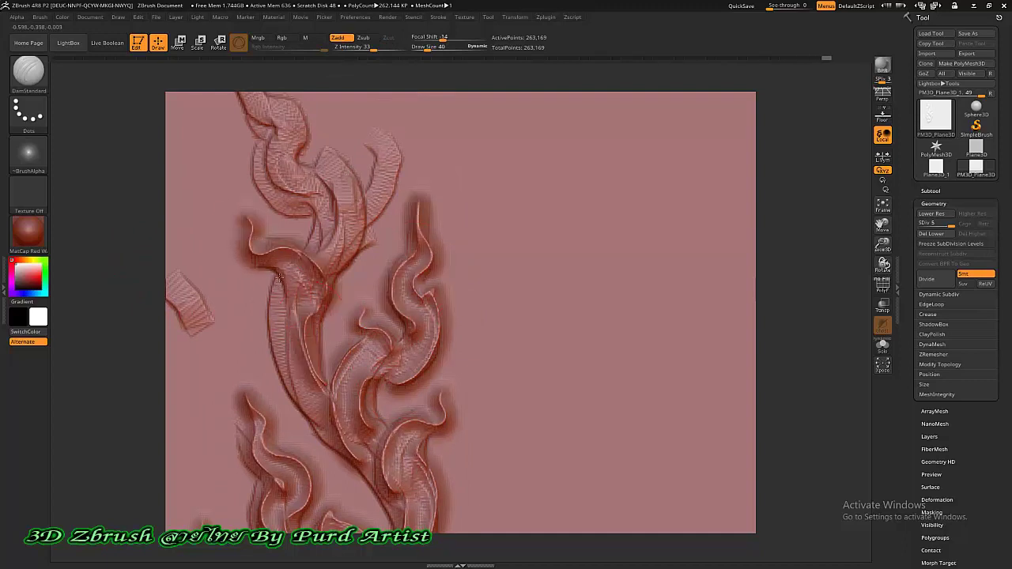
{"action": "left_click_drag", "start_coordinate": [372, 319], "coordinate": [345, 390]}
- Define the wavy edges and pointed tips of the topmost leaves and the small upper-right branch with DamStandard
{"action": "mouse_move", "coordinate": [319, 282]}
{"action": "left_mouse_down"}
{"action": "mouse_move", "coordinate": [296, 269]}
{"action": "mouse_move", "coordinate": [240, 153]}
{"action": "left_mouse_up"}
{"action": "mouse_move", "coordinate": [244, 168]}
{"action": "left_mouse_down"}
{"action": "mouse_move", "coordinate": [310, 326]}
{"action": "mouse_move", "coordinate": [332, 353]}
{"action": "left_mouse_up"}
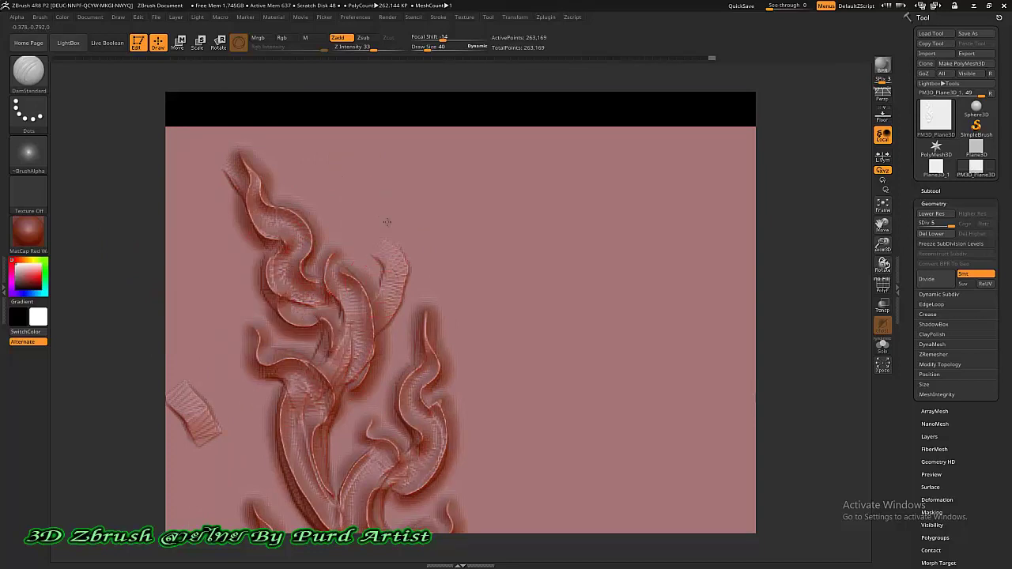
{"action": "left_click_drag", "start_coordinate": [381, 219], "coordinate": [389, 321]}
- Smooth the clay texture on the surfaces of the ornament's upper leaves
{"action": "mouse_move", "coordinate": [267, 209]}
{"action": "left_mouse_down", "text": "shift"}
{"action": "mouse_move", "coordinate": [293, 241]}
{"action": "mouse_move", "coordinate": [303, 286]}
{"action": "left_mouse_up", "text": "shift"}
{"action": "mouse_move", "coordinate": [345, 289]}
{"action": "left_mouse_down", "text": "shift"}
{"action": "mouse_move", "coordinate": [344, 358]}
{"action": "mouse_move", "coordinate": [308, 383]}
{"action": "left_mouse_up", "text": "shift"}
{"action": "left_click_drag", "start_coordinate": [310, 431], "coordinate": [322, 481], "text": "shift"}
{"action": "key", "text": "ctrl+shift+z"}
{"action": "key", "text": "ctrl+shift+z"}
{"action": "key", "text": "ctrl+shift+z"}
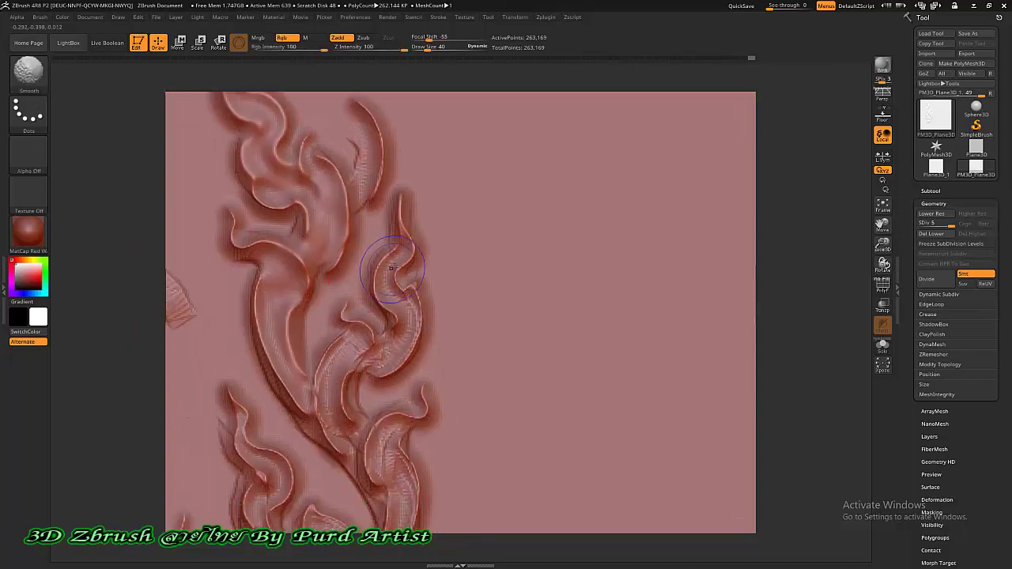
- Smooth the remaining clay texture on the middle and lower leaves down to the base curl
{"action": "key", "text": "ctrl+shift+z"}
{"action": "key", "text": "ctrl+shift+z"}
{"action": "key", "text": "ctrl+shift+z"}
{"action": "key", "text": "ctrl+shift+z"}
{"action": "key", "text": "ctrl+shift+z"}
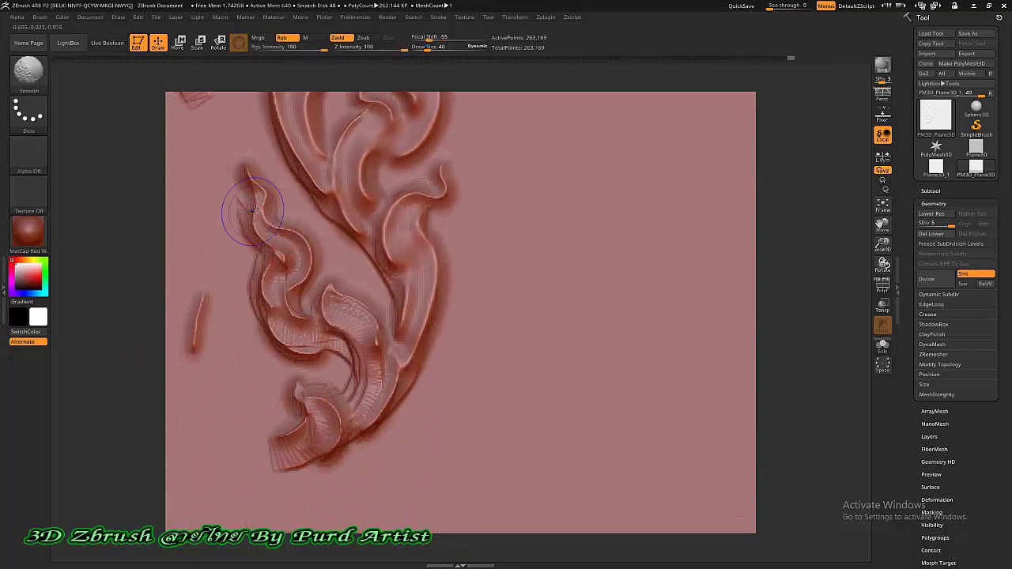
{"action": "key", "text": "ctrl+shift+z"}
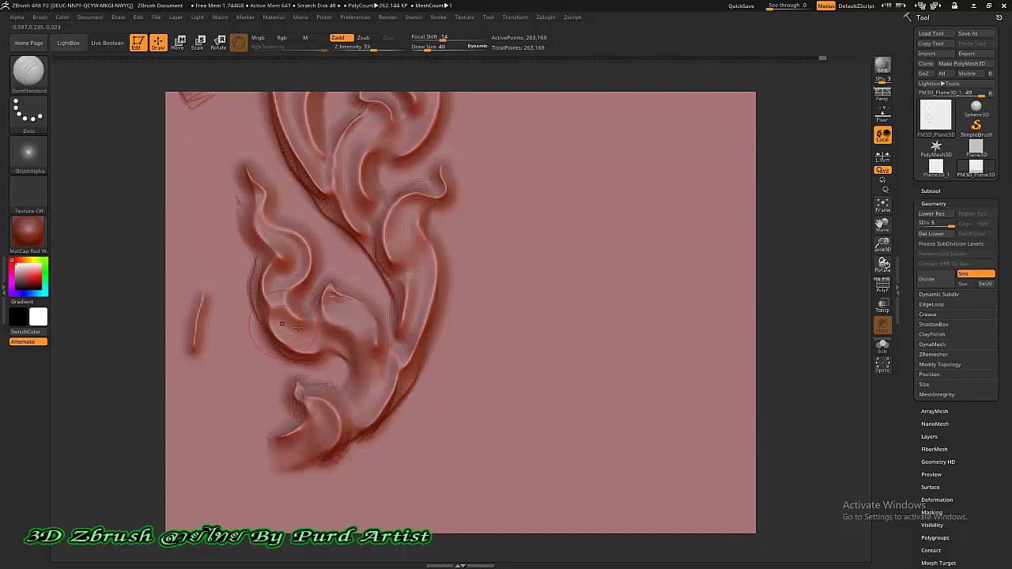
{"action": "right_click_drag", "start_coordinate": [321, 359], "coordinate": [247, 237], "text": "ctrl"}
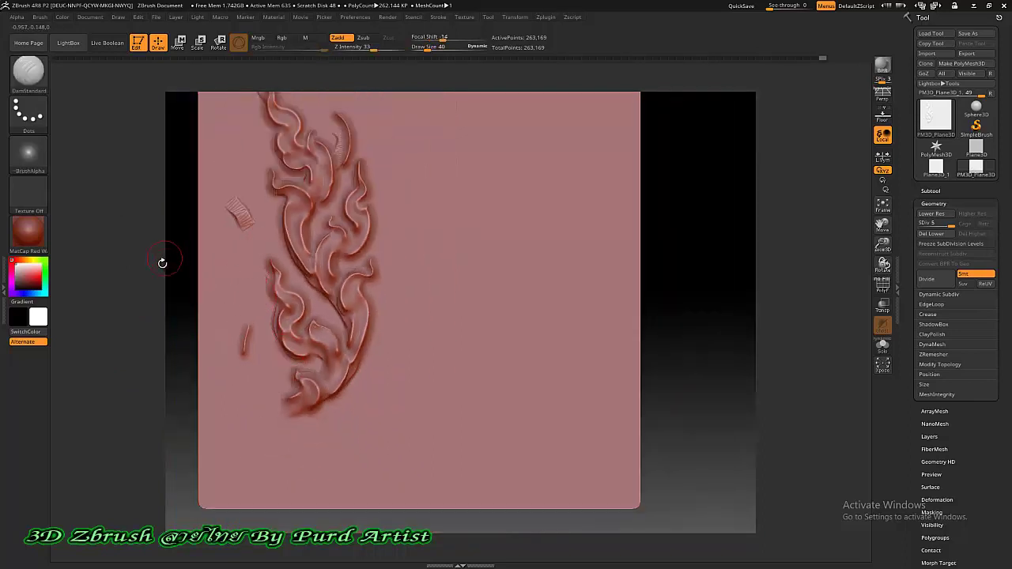
{"action": "left_click_drag", "start_coordinate": [124, 251], "coordinate": [125, 298], "text": "alt"}
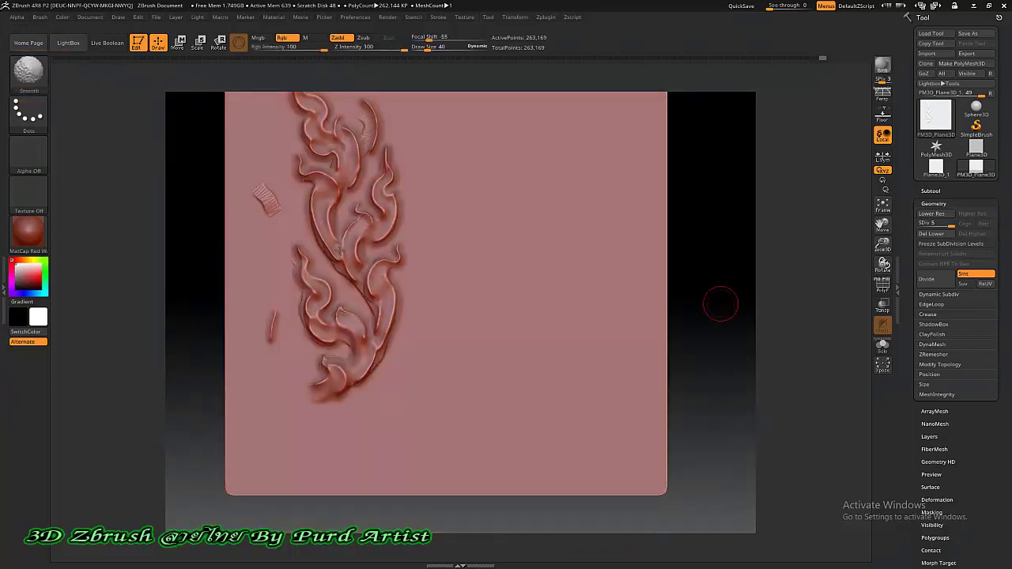
{"action": "left_click_drag", "start_coordinate": [173, 206], "coordinate": [192, 277], "text": "alt"}
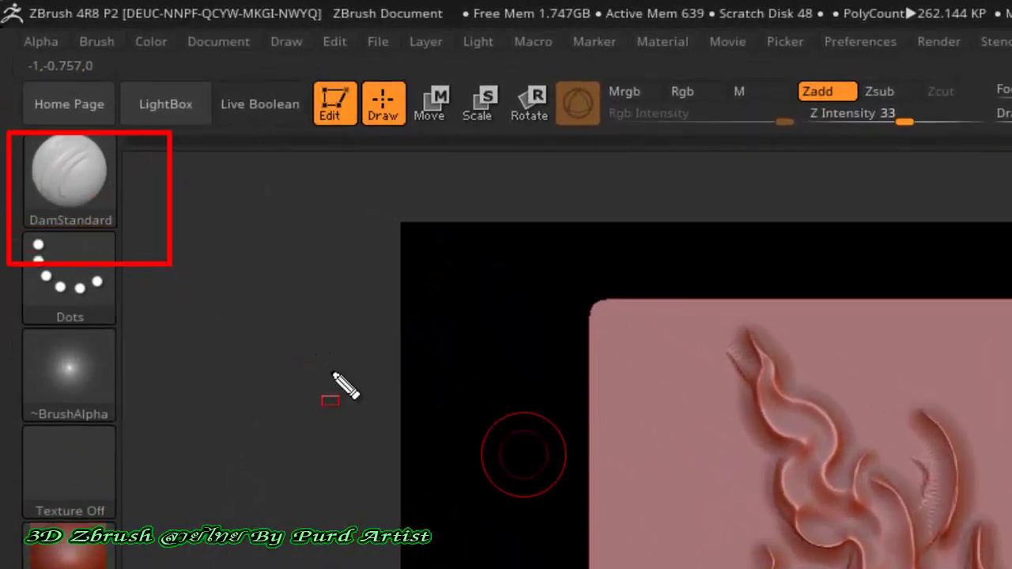
{"action": "left_click_drag", "start_coordinate": [372, 404], "coordinate": [193, 250]}
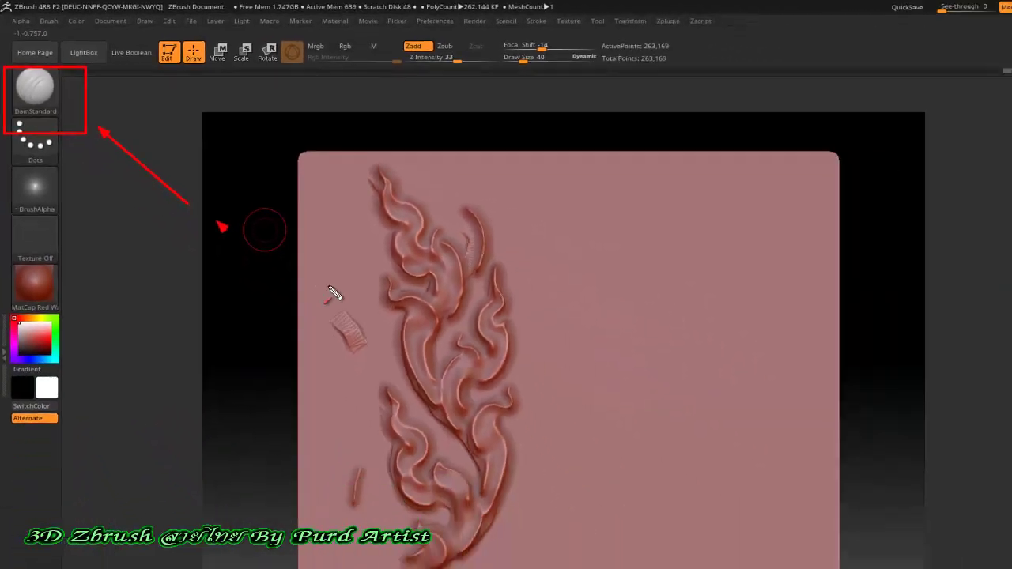
{"action": "left_click_drag", "start_coordinate": [208, 214], "coordinate": [378, 299]}
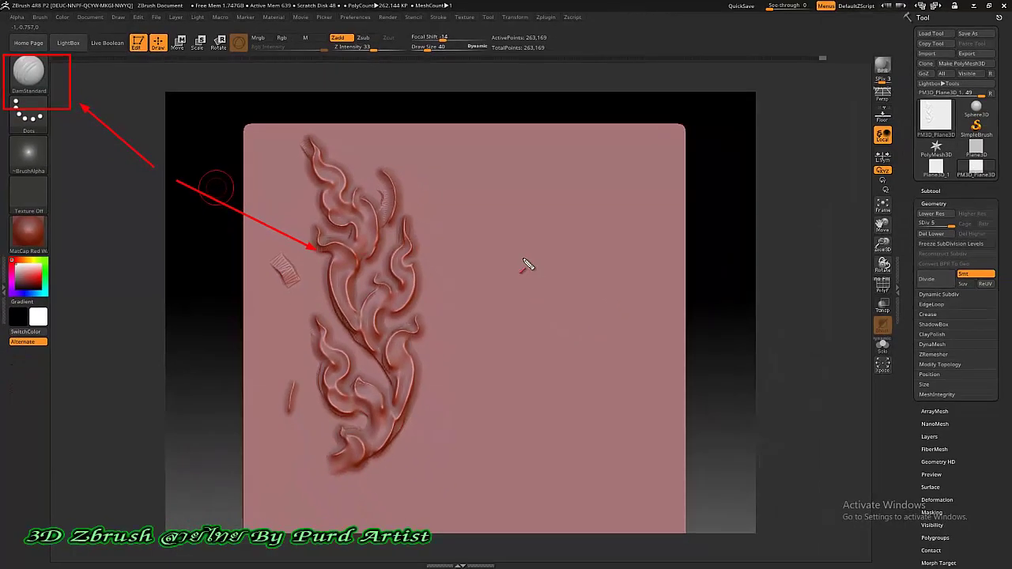
{"action": "key", "text": "Escape"}
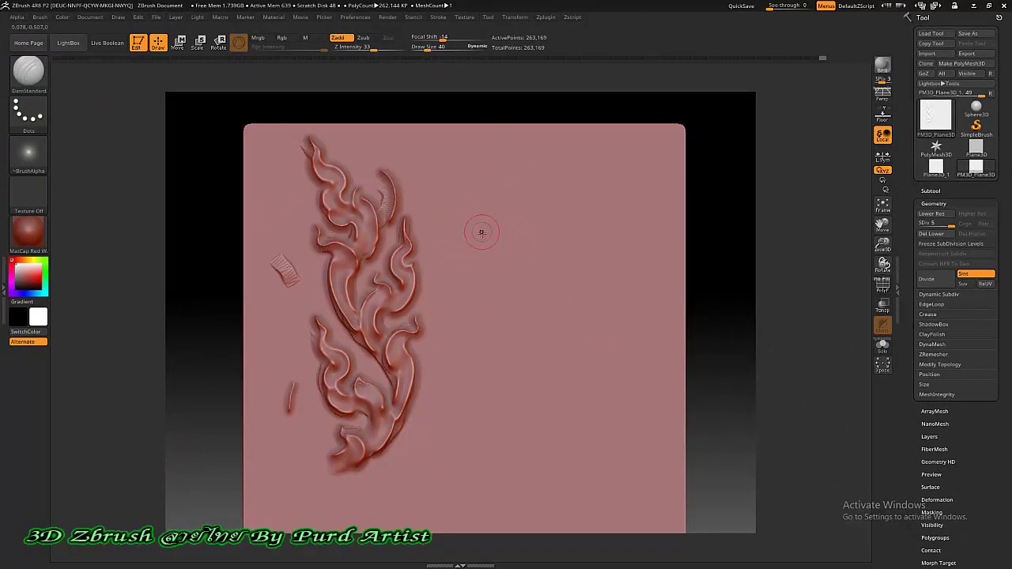
- Build up a separate S-shaped flame to the right of the leaf ornament with the ClayBuildup brush
{"action": "scroll", "coordinate": [476, 262], "scroll_direction": "up", "scroll_amount": 3}
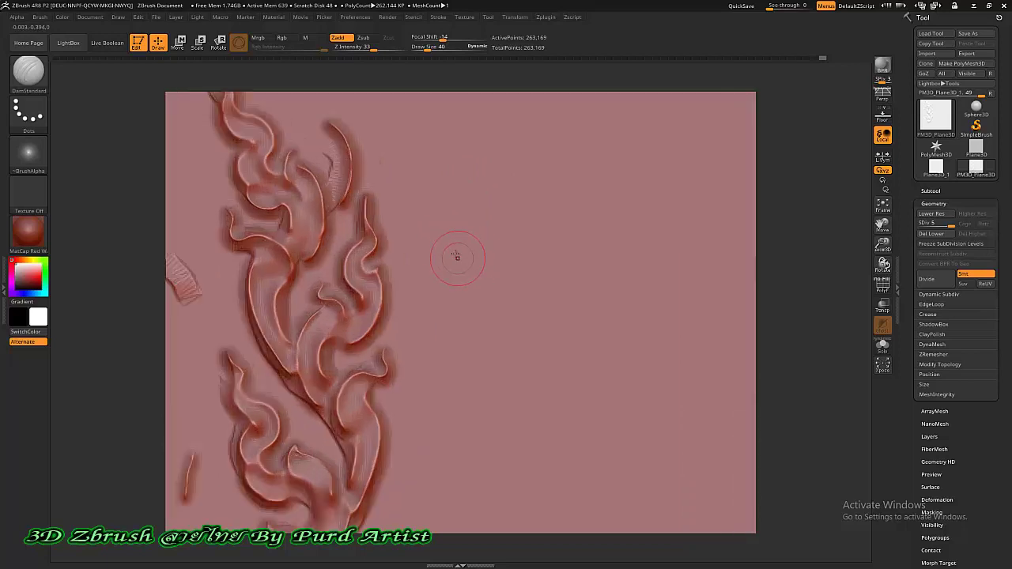
{"action": "key", "text": "b"}
{"action": "key", "text": "c"}
{"action": "key", "text": "b"}
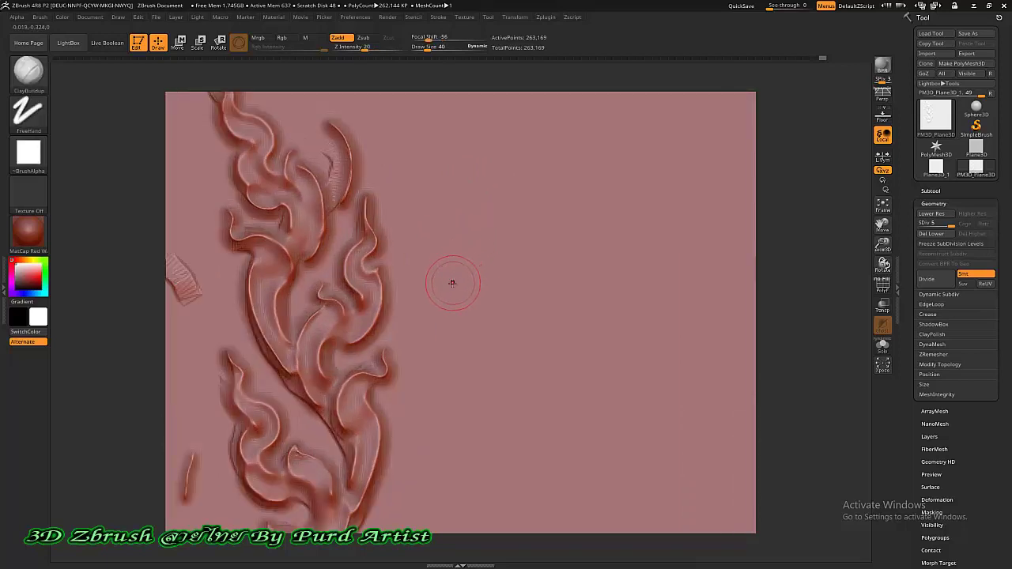
{"action": "mouse_move", "coordinate": [452, 282]}
{"action": "left_mouse_down"}
{"action": "mouse_move", "coordinate": [484, 234]}
{"action": "mouse_move", "coordinate": [453, 148]}
{"action": "left_mouse_up"}
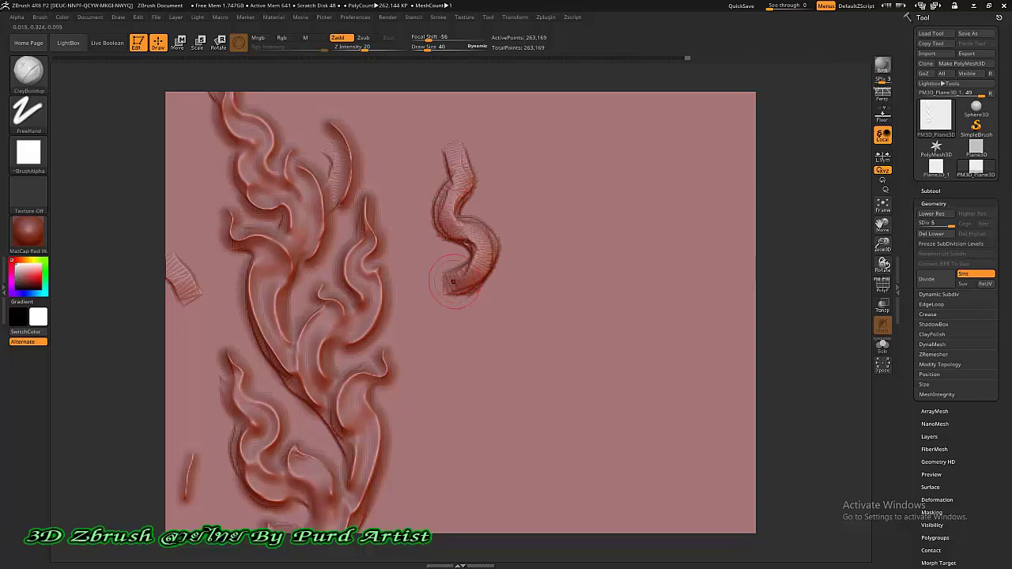
- Smooth the S-shaped flame and carve its pointed tip and curved edges with DamStandard
{"action": "key", "text": "b"}
{"action": "key", "text": "d"}
{"action": "key", "text": "s"}
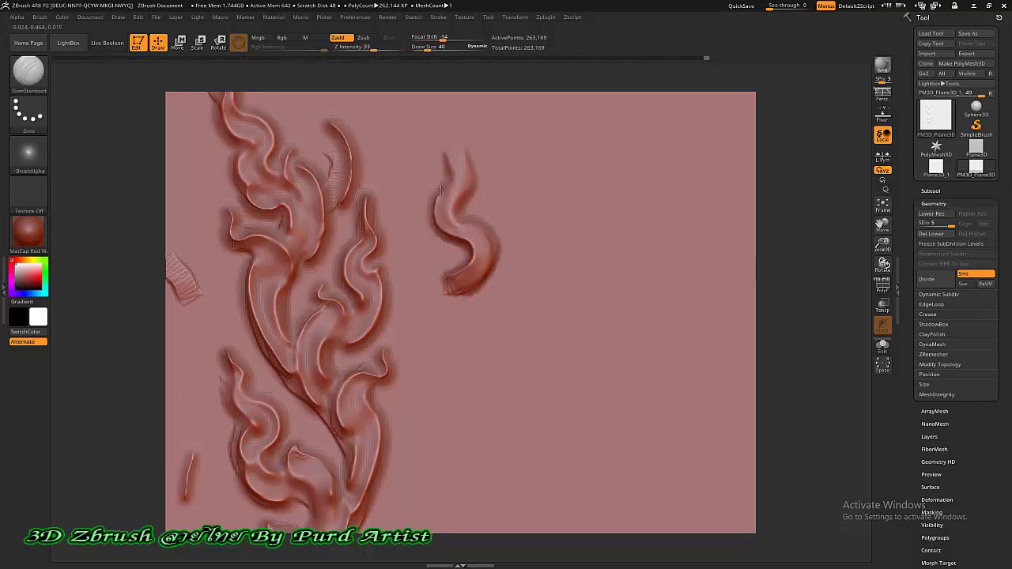
{"action": "left_click_drag", "start_coordinate": [441, 190], "coordinate": [455, 146]}
{"action": "left_click_drag", "start_coordinate": [457, 154], "coordinate": [468, 297]}
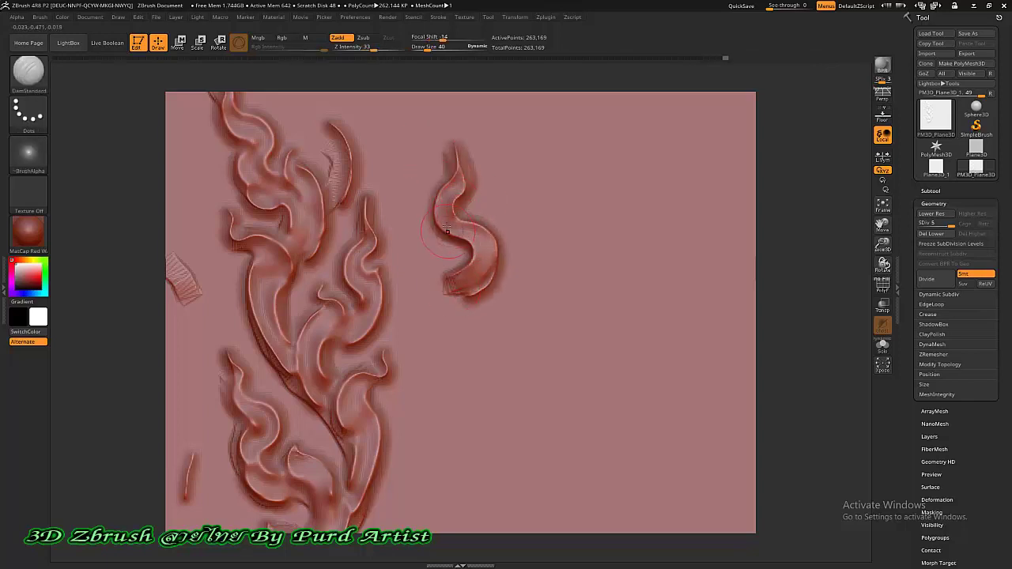
{"action": "left_click_drag", "start_coordinate": [371, 138], "coordinate": [433, 185]}
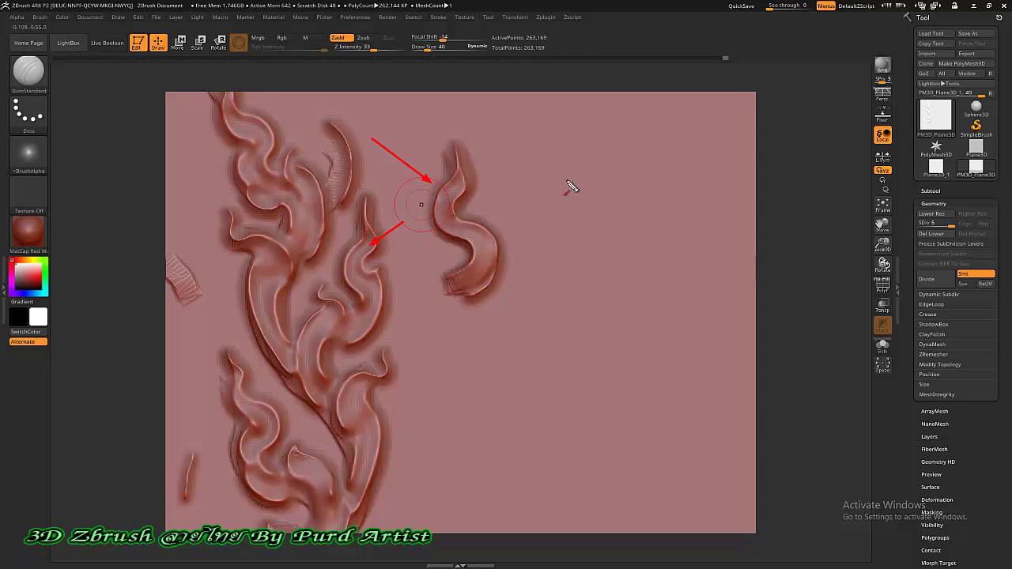
{"action": "left_click_drag", "start_coordinate": [565, 185], "coordinate": [486, 235]}
{"action": "key", "text": "Escape"}
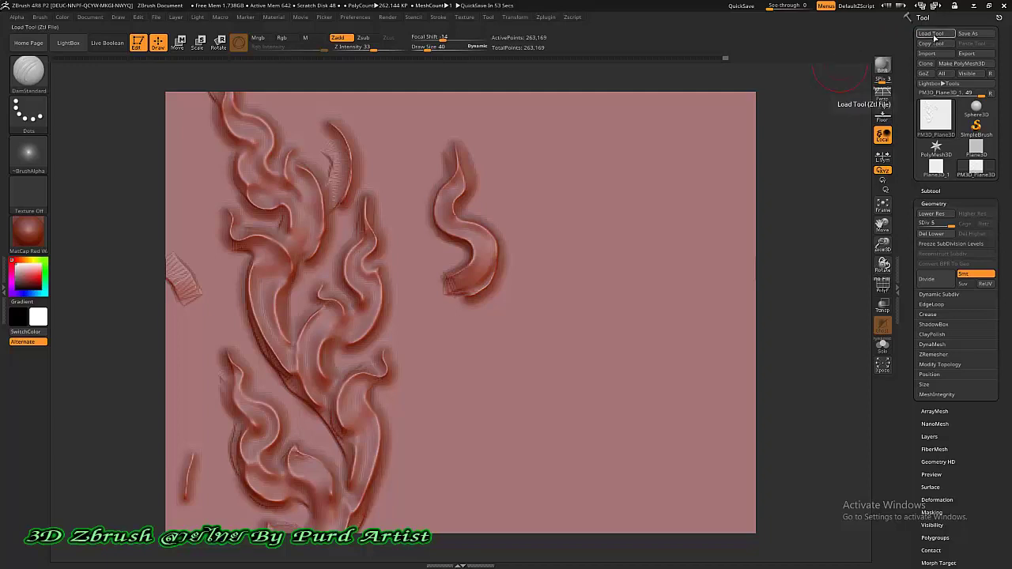
- Load the laithai ZTool containing the collection of finished Thai ornament parts
{"action": "left_click", "coordinate": [926, 33]}
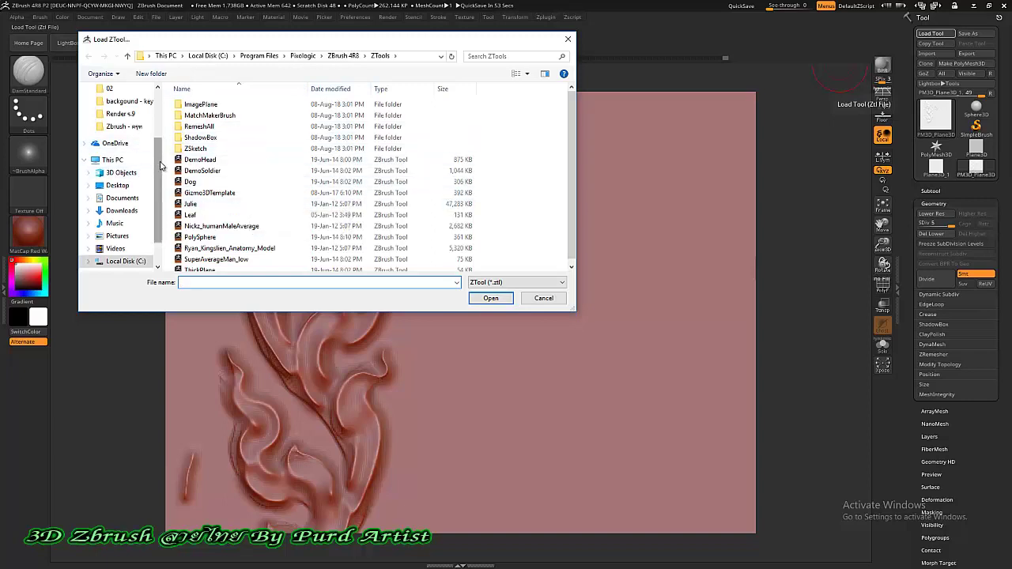
{"action": "left_click_drag", "start_coordinate": [161, 165], "coordinate": [158, 110]}
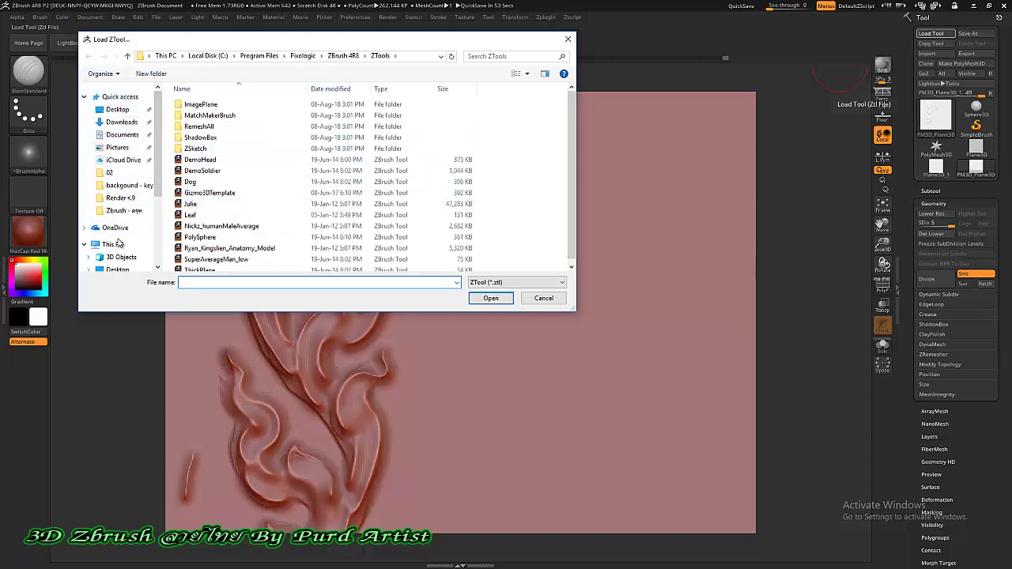
{"action": "left_click", "coordinate": [124, 211]}
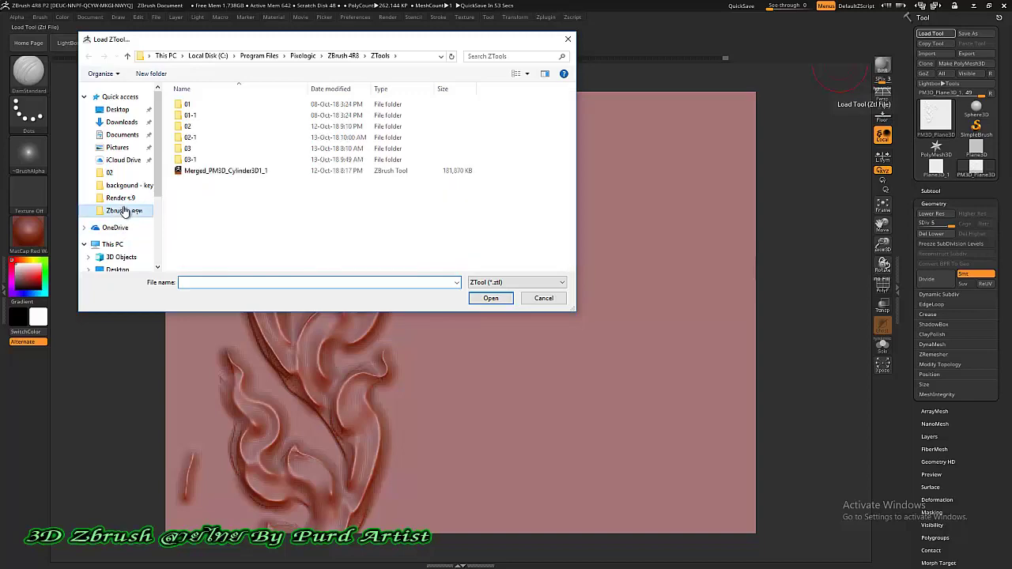
{"action": "left_click", "coordinate": [279, 56]}
{"action": "left_click_drag", "start_coordinate": [570, 154], "coordinate": [573, 194]}
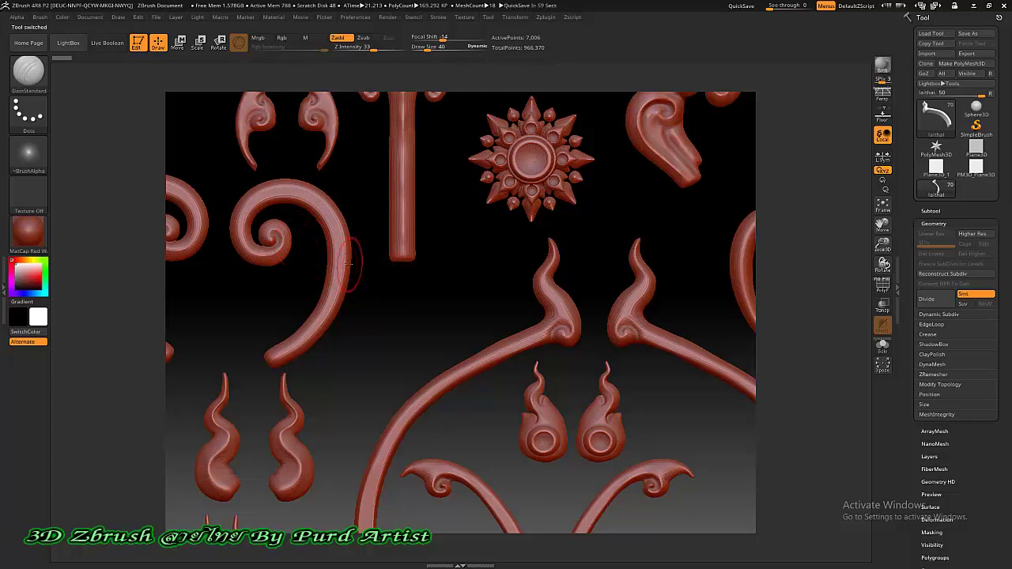
- Examine the collection of Thai ornament parts, from the curls and flames to the lower leaf pieces
{"action": "key", "text": "f"}
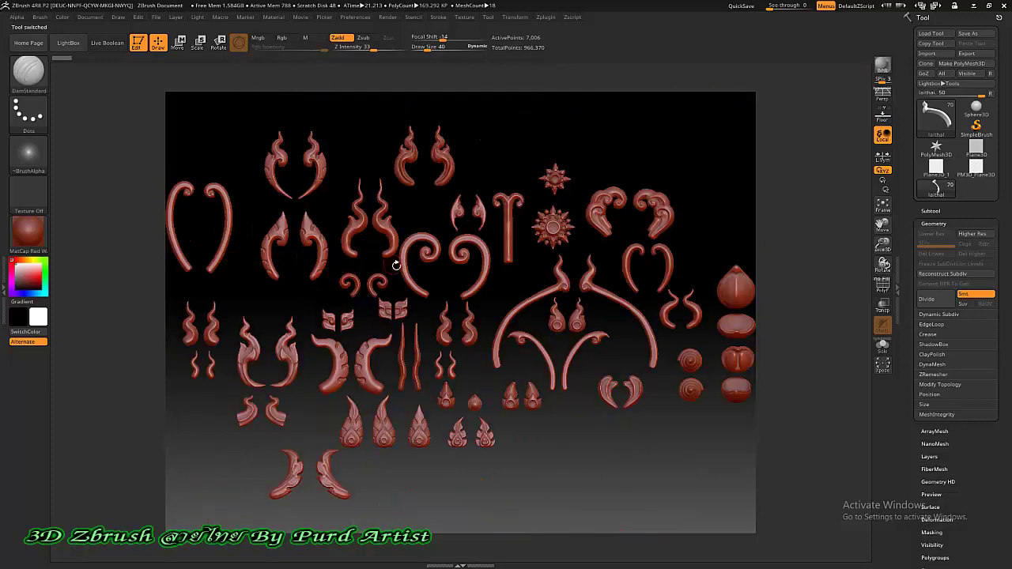
{"action": "left_click_drag", "start_coordinate": [396, 265], "coordinate": [393, 275], "text": "alt"}
{"action": "left_click_drag", "start_coordinate": [307, 294], "coordinate": [330, 278], "text": "alt"}
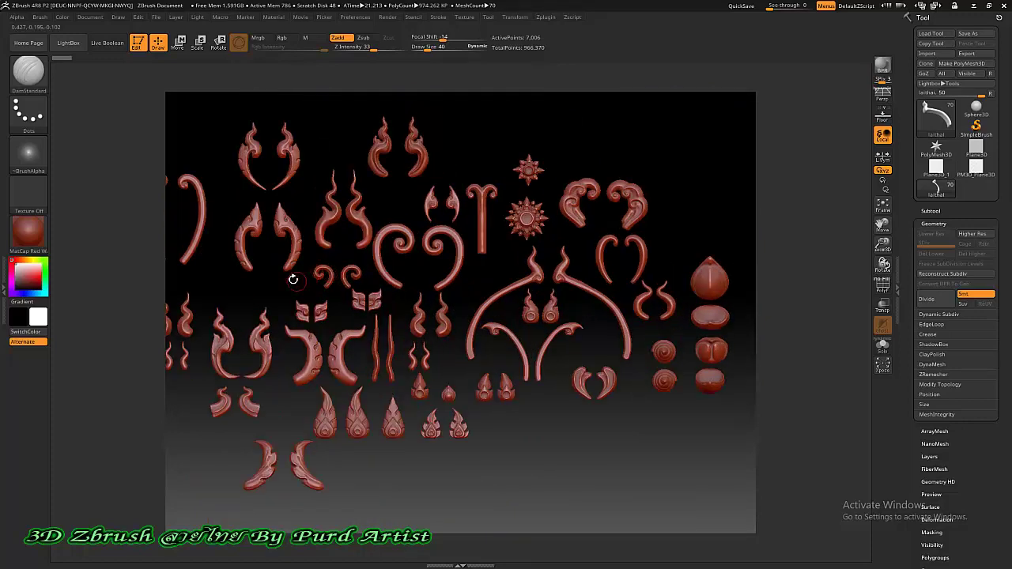
{"action": "left_click_drag", "start_coordinate": [156, 274], "coordinate": [280, 276], "text": "alt"}
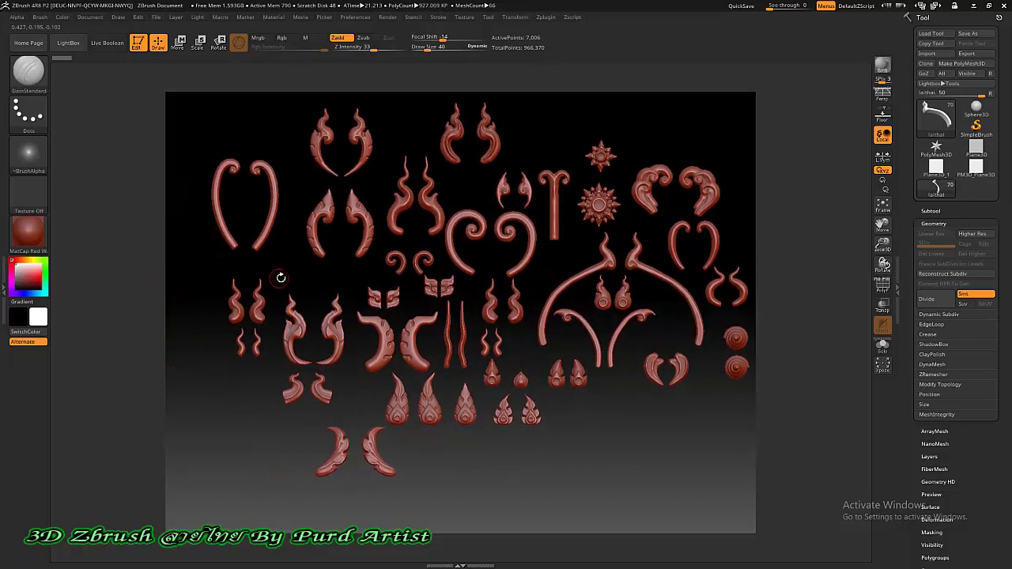
{"action": "left_click_drag", "start_coordinate": [393, 268], "coordinate": [351, 220], "text": "alt"}
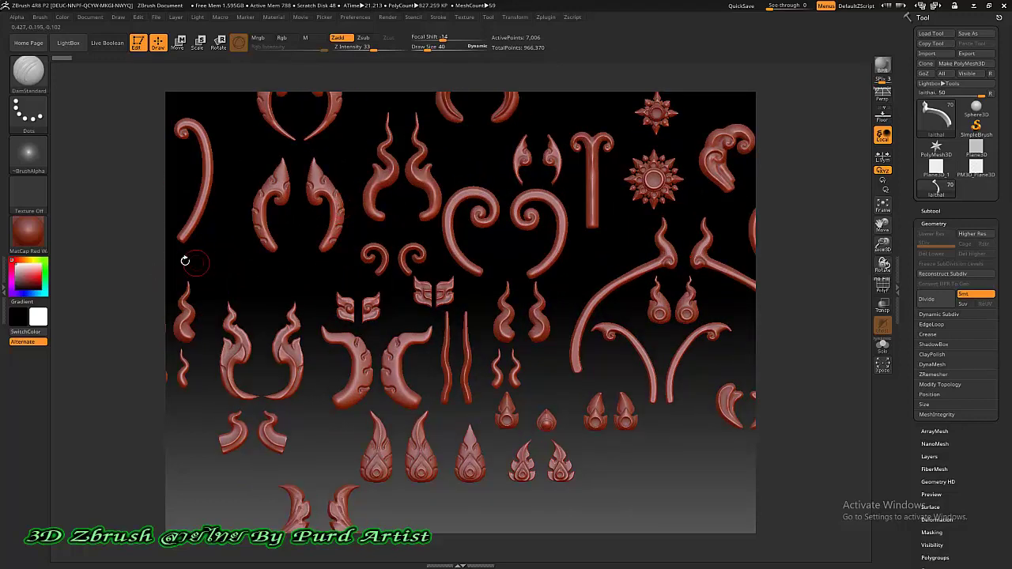
{"action": "left_click_drag", "start_coordinate": [136, 264], "coordinate": [200, 261], "text": "alt"}
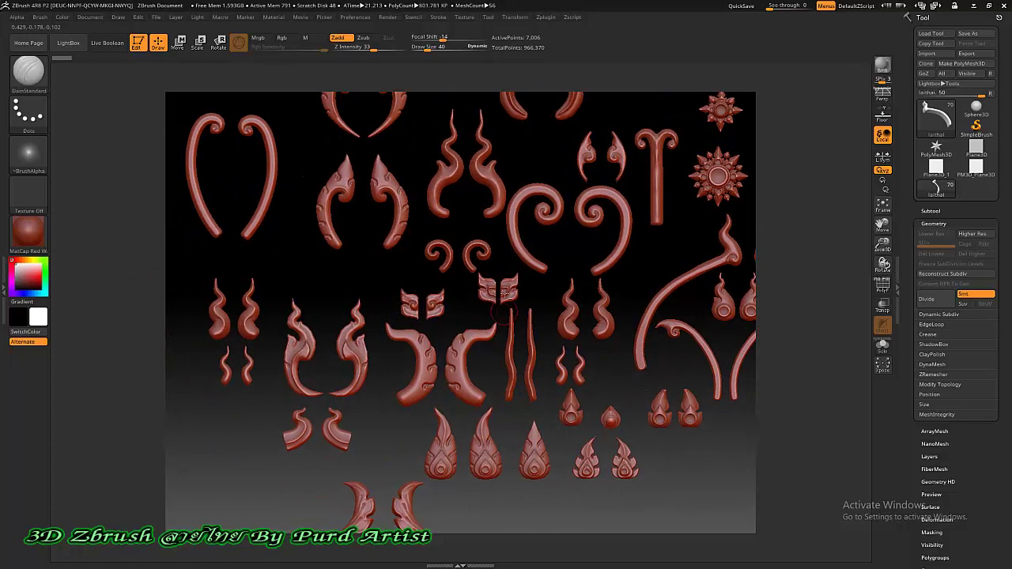
{"action": "left_click_drag", "start_coordinate": [651, 264], "coordinate": [639, 195], "text": "alt"}
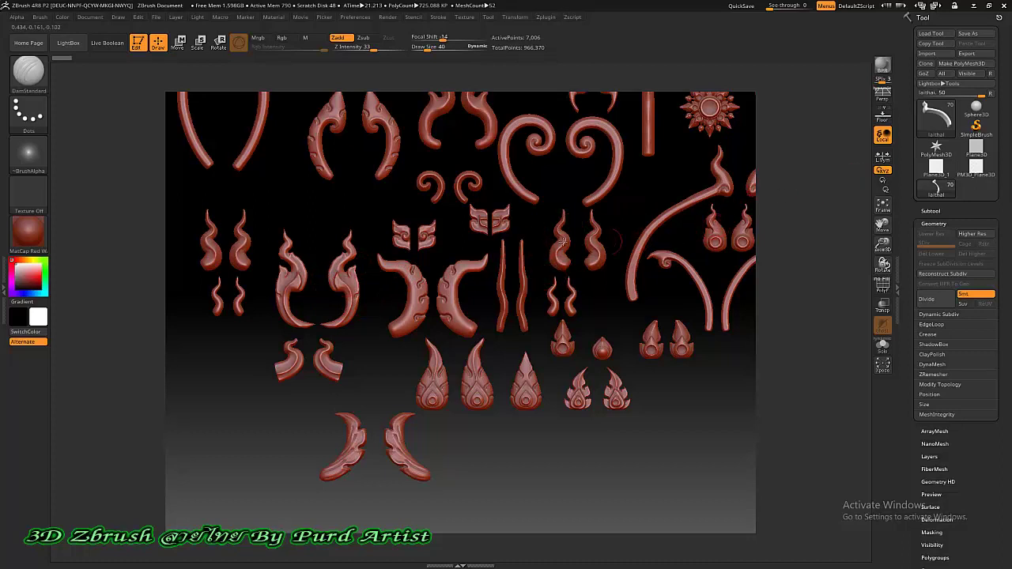
{"action": "right_click_drag", "start_coordinate": [319, 237], "coordinate": [318, 258], "text": "ctrl"}
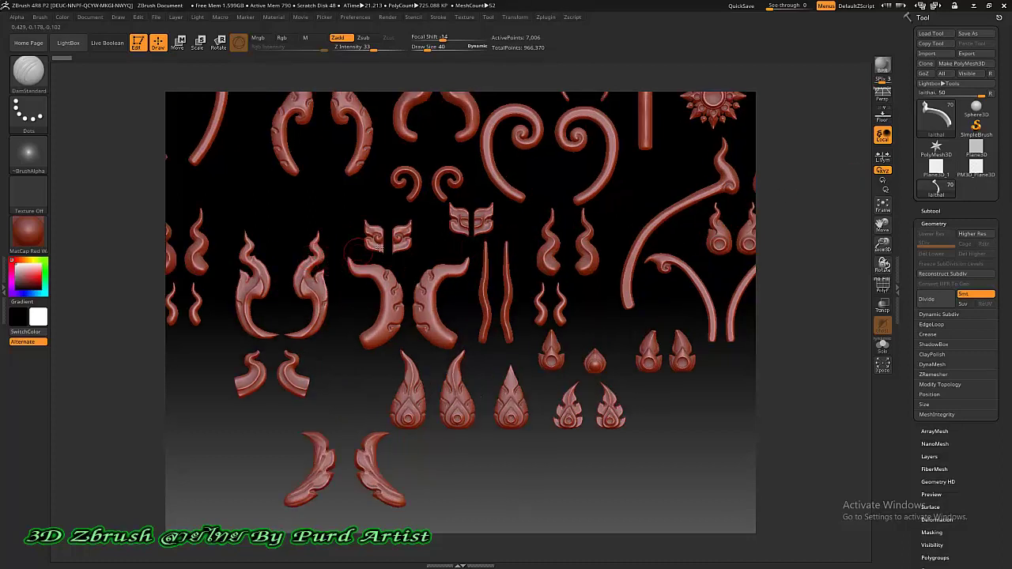
- Switch back to the sculpted plane and build up a second wavy strand beside the S-shaped flame with ClayBuildup
{"action": "left_click", "coordinate": [976, 167]}
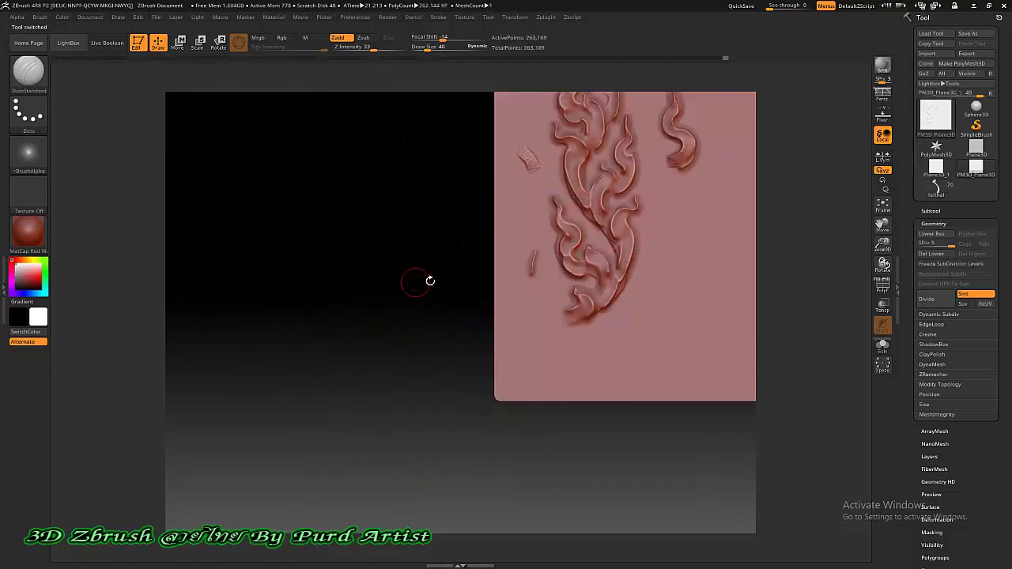
{"action": "left_click_drag", "start_coordinate": [320, 342], "coordinate": [257, 382], "text": "alt"}
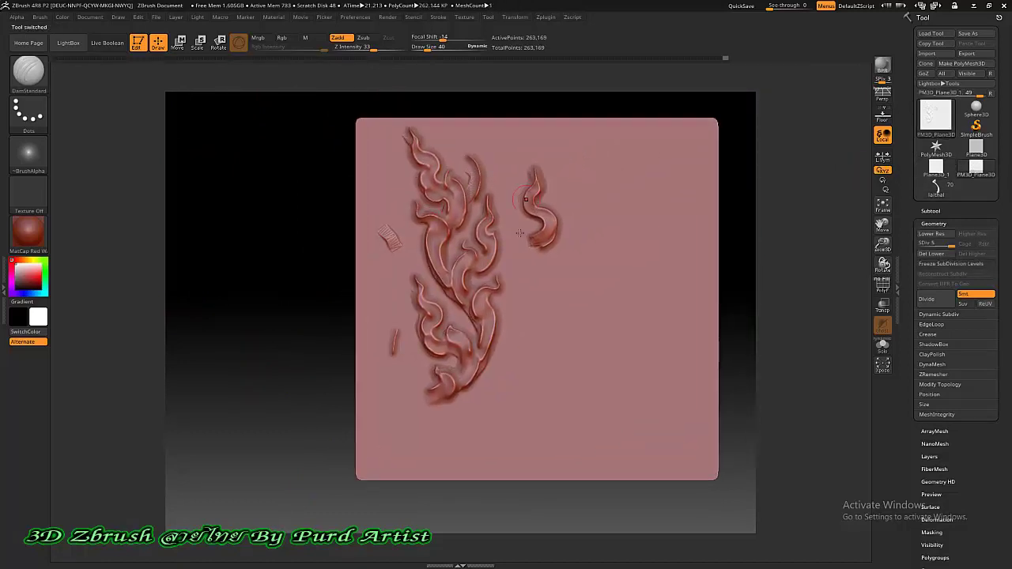
{"action": "right_click_drag", "start_coordinate": [306, 264], "coordinate": [287, 248], "text": "alt"}
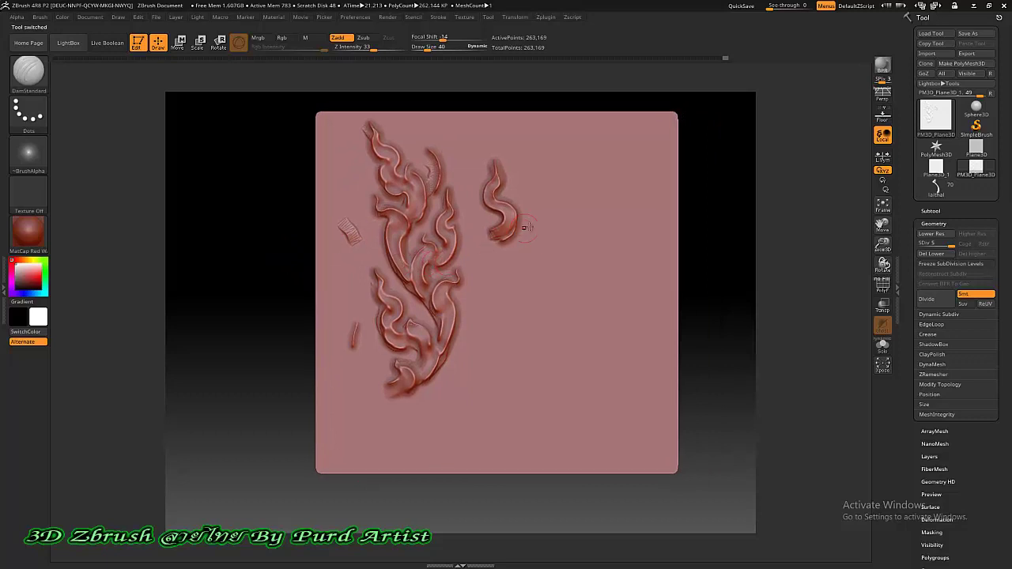
{"action": "key", "text": "b"}
{"action": "key", "text": "c"}
{"action": "key", "text": "b"}
{"action": "left_click_drag", "start_coordinate": [570, 225], "coordinate": [572, 135]}
{"action": "left_click_drag", "start_coordinate": [317, 115], "coordinate": [439, 280]}
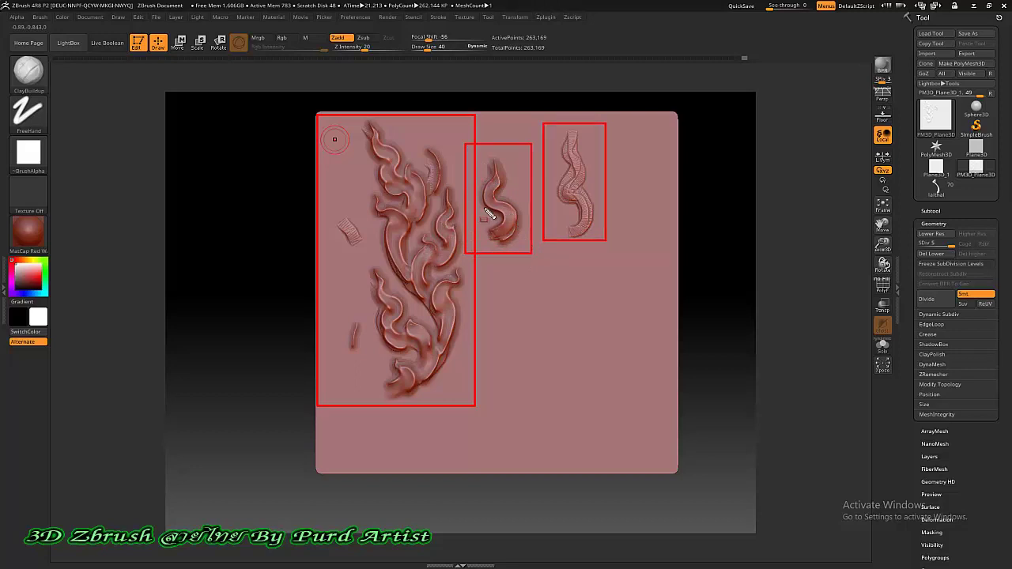
- Switch to the laithai tool again and compare the shapes of its mirrored ornament pairs
{"action": "left_click", "coordinate": [935, 185]}
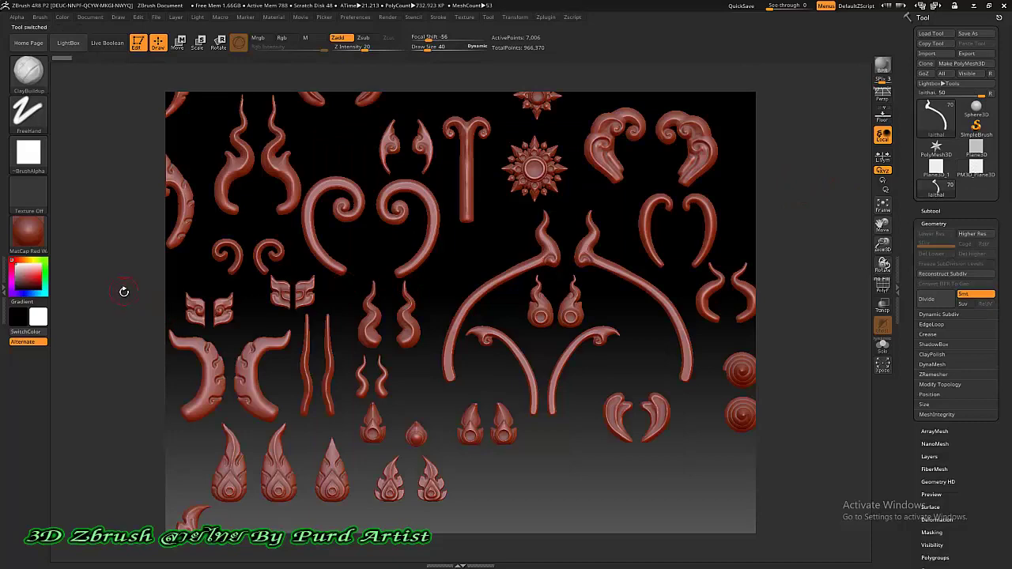
{"action": "left_click_drag", "start_coordinate": [124, 292], "coordinate": [240, 335], "text": "alt"}
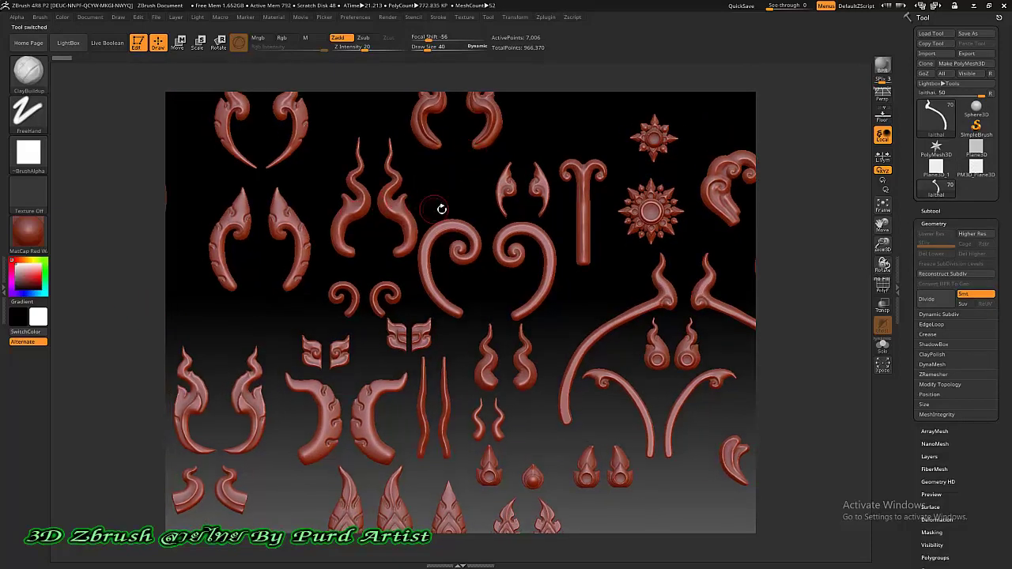
{"action": "left_click_drag", "start_coordinate": [440, 208], "coordinate": [437, 222], "text": "alt"}
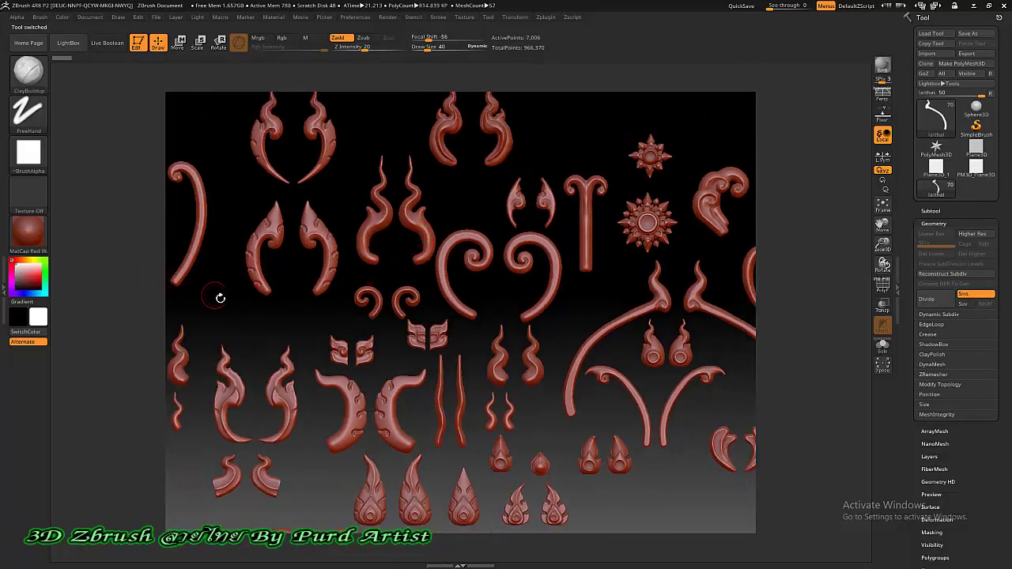
{"action": "left_click_drag", "start_coordinate": [222, 301], "coordinate": [300, 255], "text": "alt"}
{"action": "left_click_drag", "start_coordinate": [205, 267], "coordinate": [79, 270], "text": "alt"}
{"action": "left_click_drag", "start_coordinate": [532, 254], "coordinate": [626, 238], "text": "alt"}
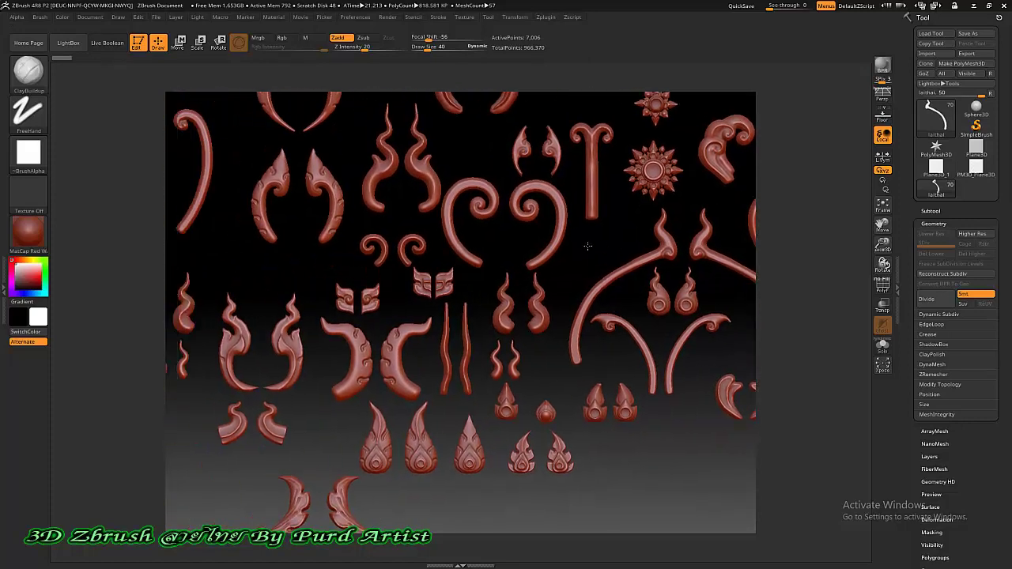
{"action": "left_click_drag", "start_coordinate": [457, 304], "coordinate": [417, 326]}
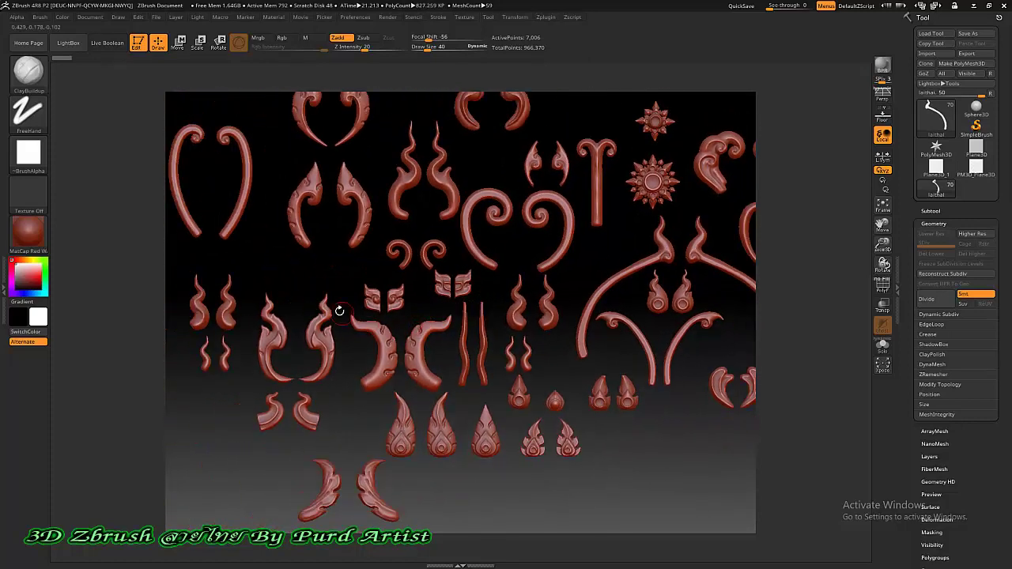
{"action": "mouse_move", "coordinate": [283, 269]}
{"action": "left_mouse_down", "text": "alt"}
{"action": "mouse_move", "coordinate": [314, 293]}
{"action": "mouse_move", "coordinate": [261, 253]}
{"action": "mouse_move", "coordinate": [298, 271]}
{"action": "left_mouse_up", "text": "alt"}
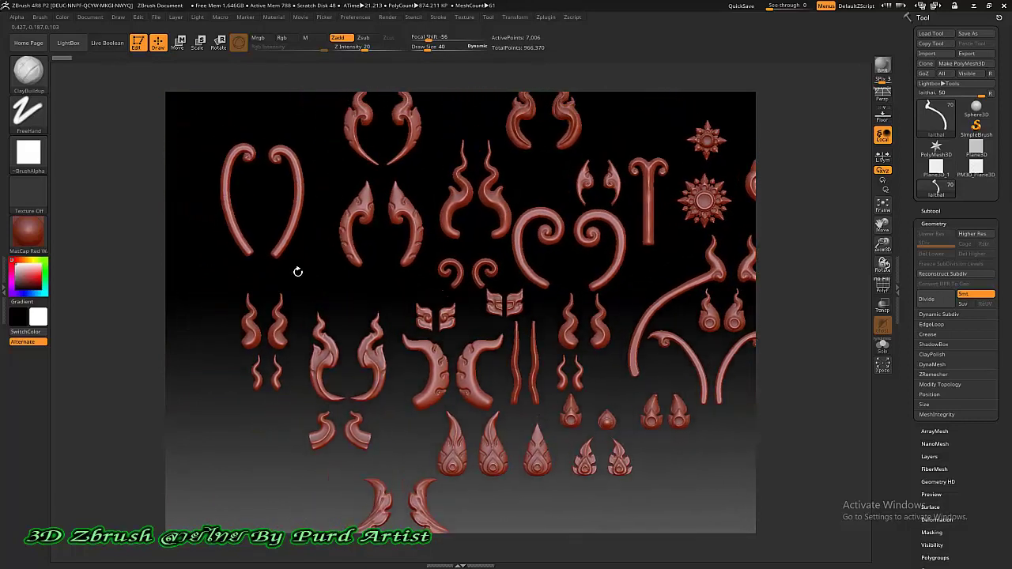
{"action": "left_click_drag", "start_coordinate": [418, 277], "coordinate": [454, 274], "text": "alt"}
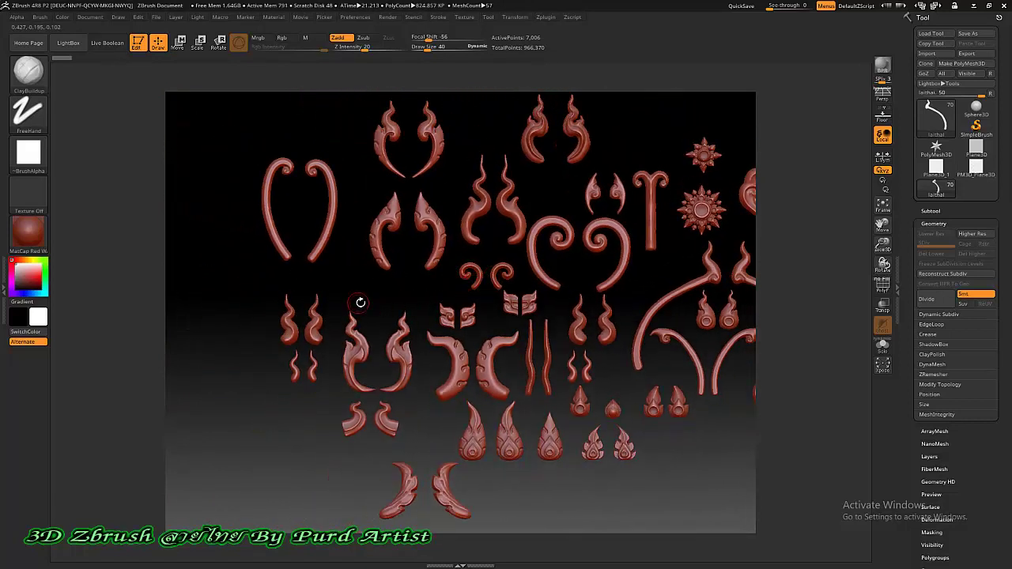
{"action": "left_click_drag", "start_coordinate": [373, 287], "coordinate": [298, 291]}
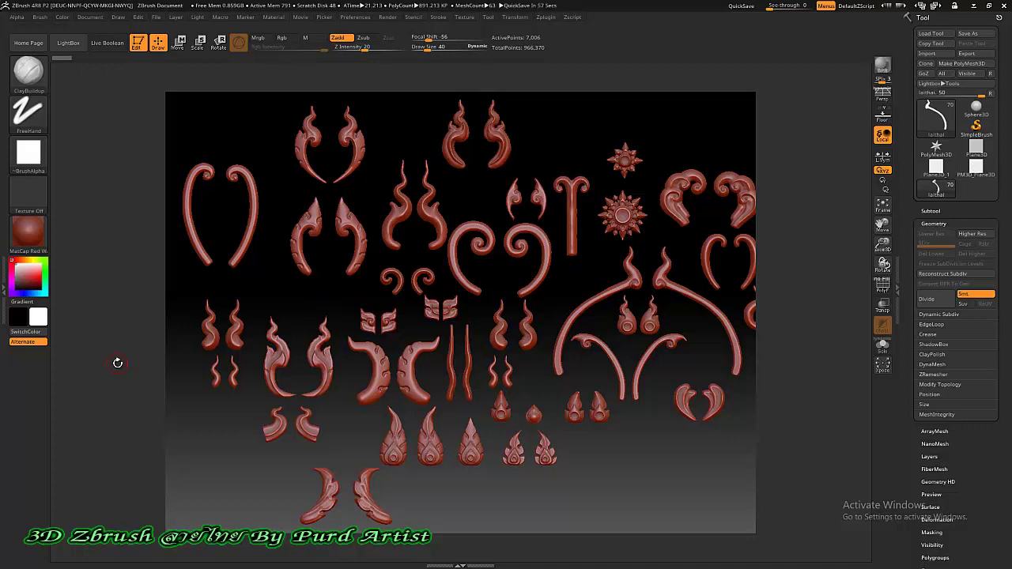
- Switch to the Opera browser and examine the image results for basic Thai patterns (ลายไทย พื้นฐาน)
{"action": "key", "text": "super"}
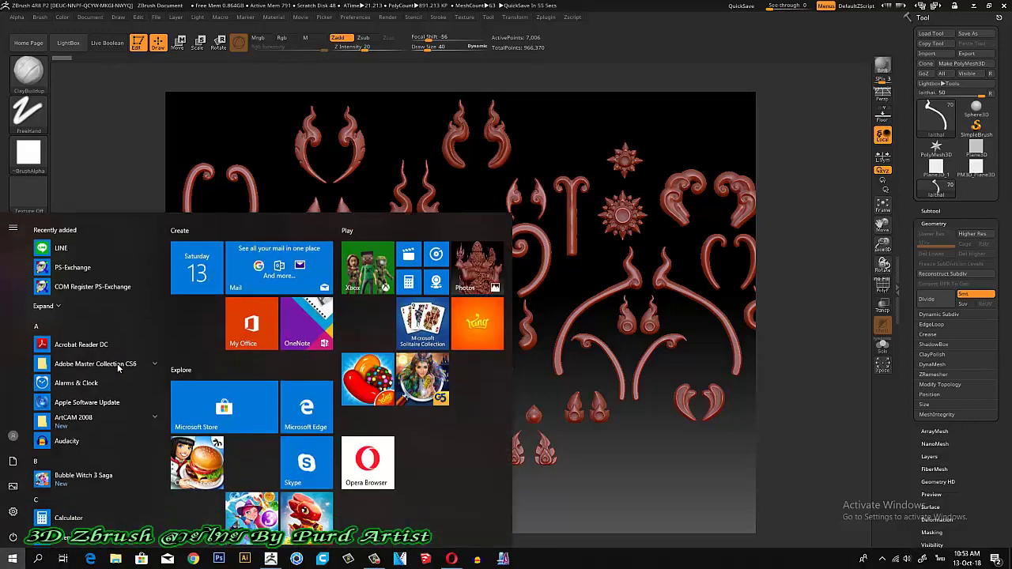
{"action": "left_click", "coordinate": [451, 560]}
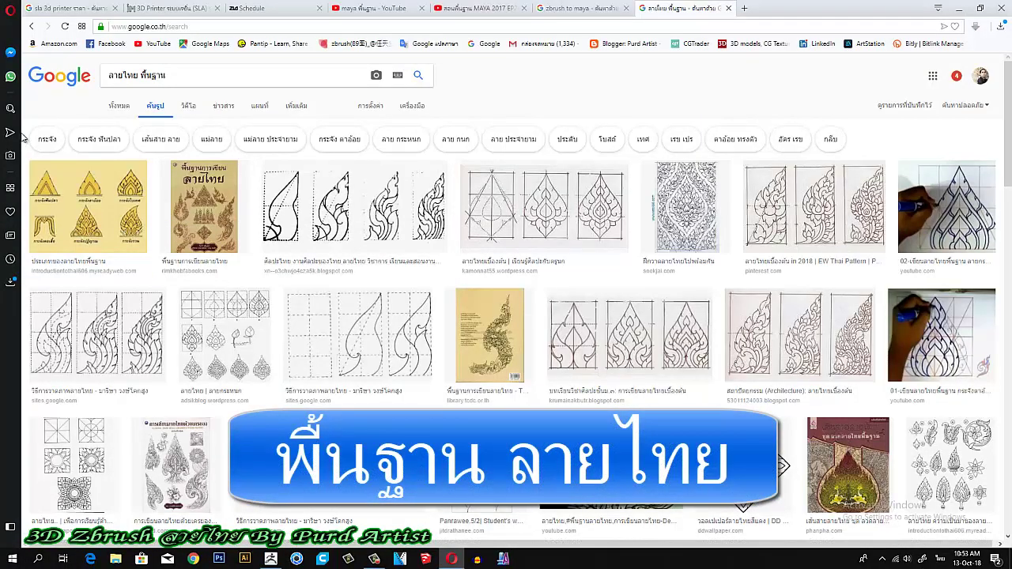
{"action": "scroll", "coordinate": [496, 264], "scroll_direction": "down", "scroll_amount": 3}
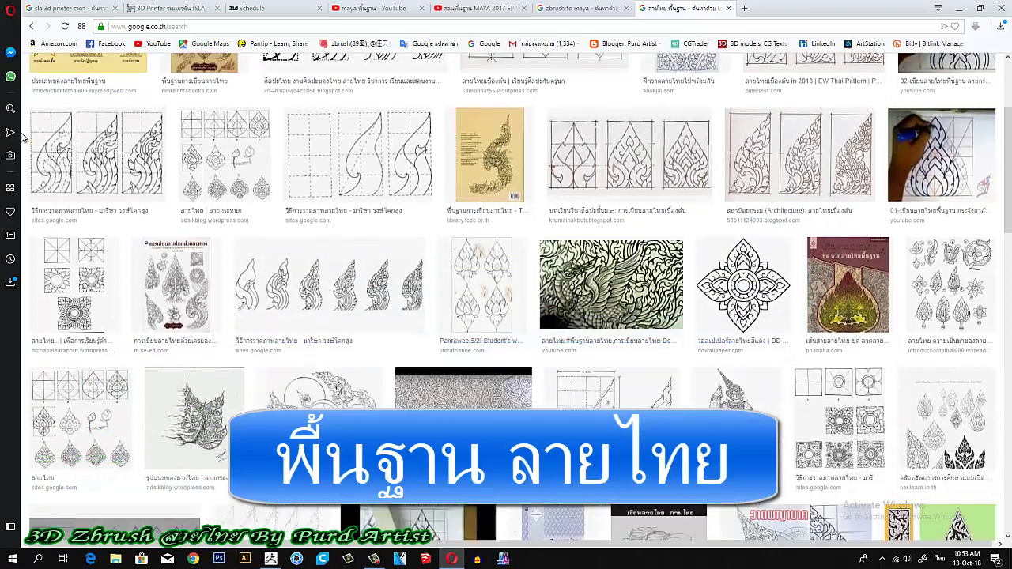
{"action": "scroll", "coordinate": [496, 264], "scroll_direction": "up", "scroll_amount": 2}
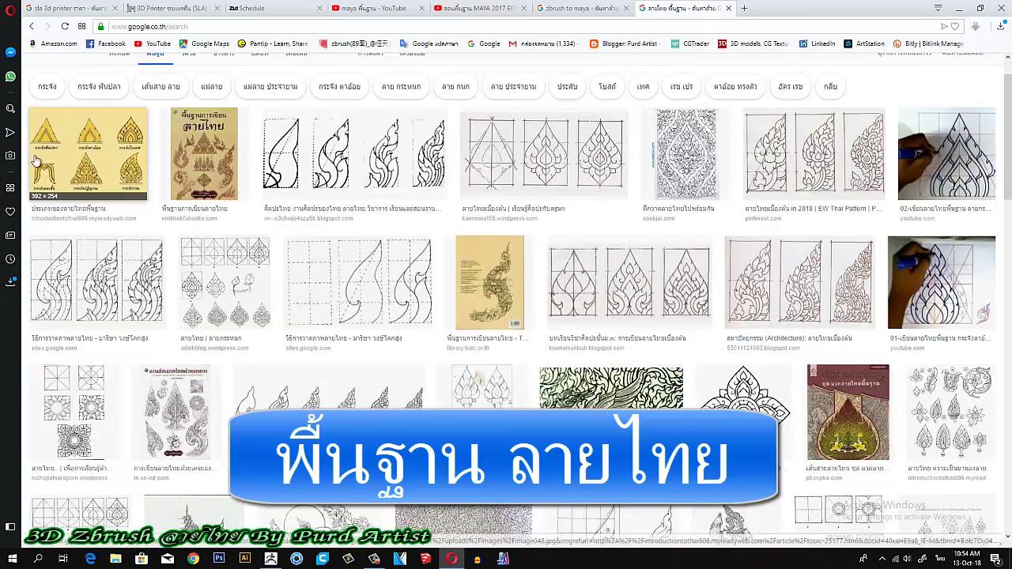
{"action": "scroll", "coordinate": [622, 313], "scroll_direction": "down", "scroll_amount": 6}
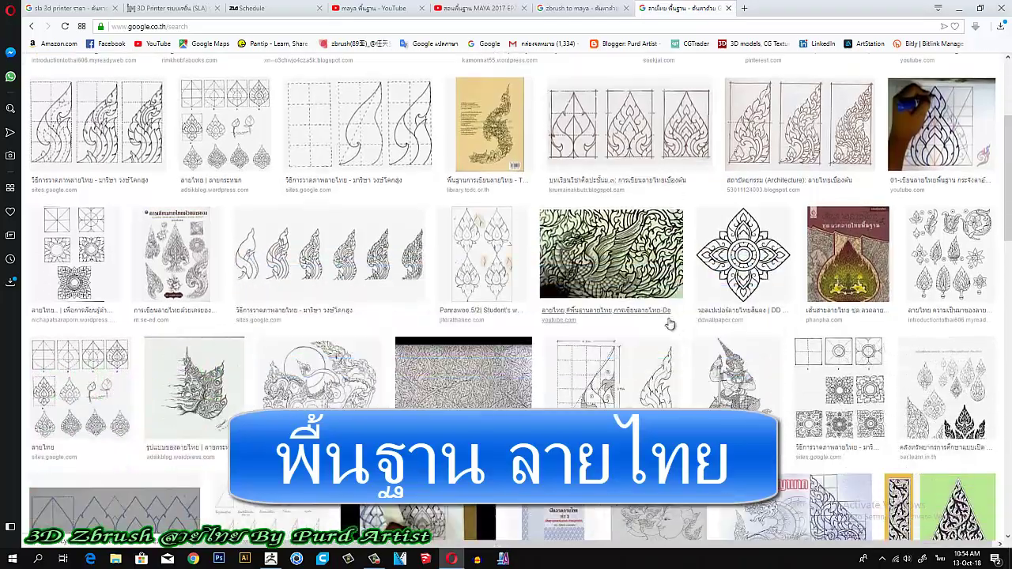
{"action": "scroll", "coordinate": [501, 356], "scroll_direction": "up", "scroll_amount": 5}
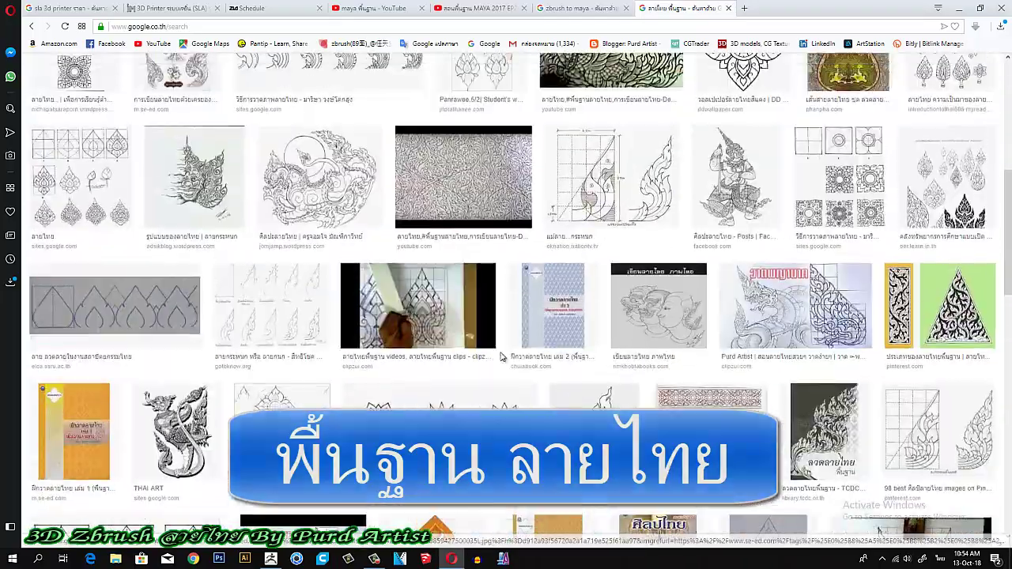
{"action": "scroll", "coordinate": [501, 357], "scroll_direction": "up", "scroll_amount": 2}
{"action": "scroll", "coordinate": [170, 198], "scroll_direction": "down", "scroll_amount": 2}
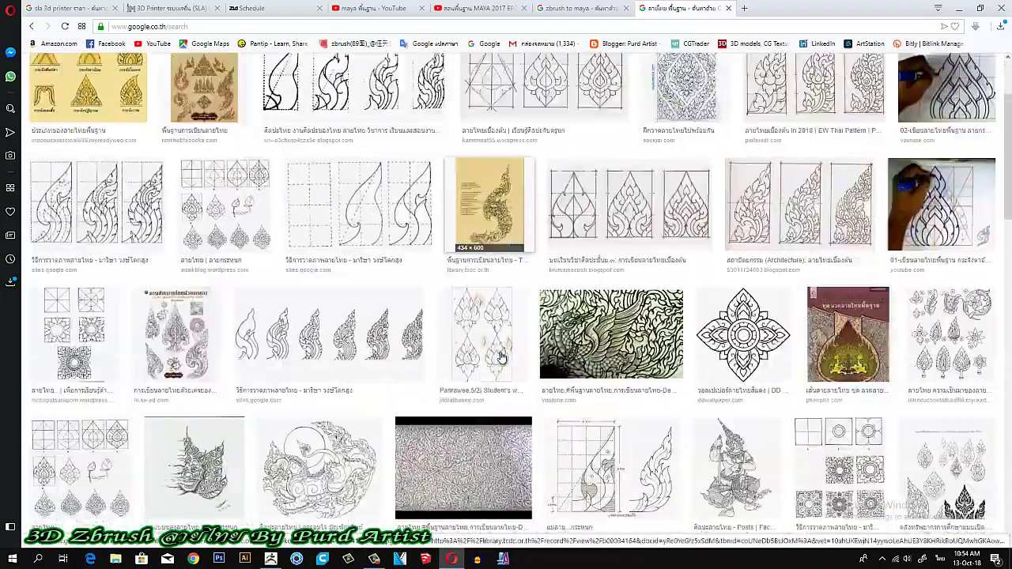
{"action": "scroll", "coordinate": [105, 216], "scroll_direction": "up", "scroll_amount": 2}
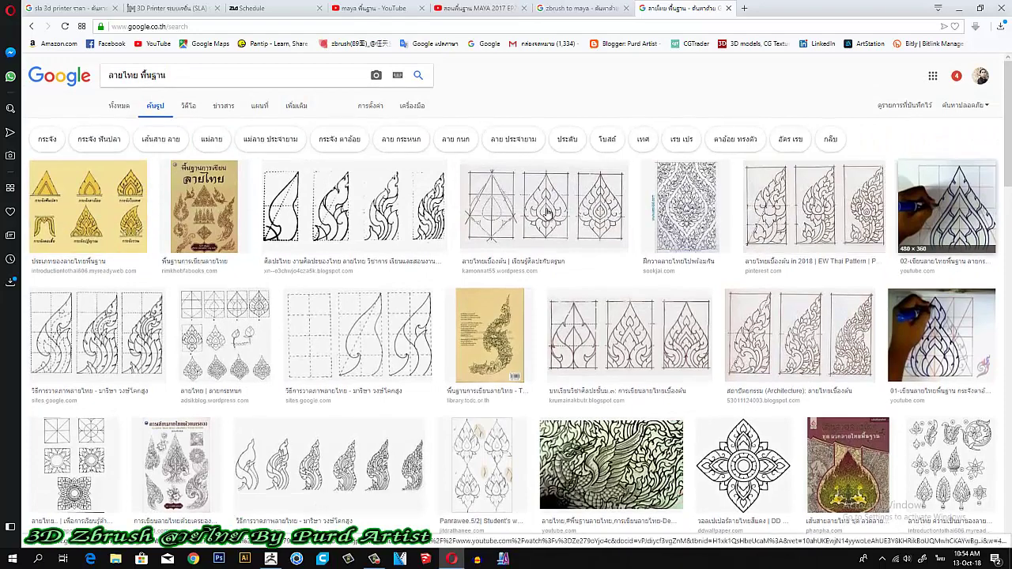
- Show the video results for the same search and open the first lesson, on drawing the กระจังตาอ้อย pattern
{"action": "left_click", "coordinate": [186, 107]}
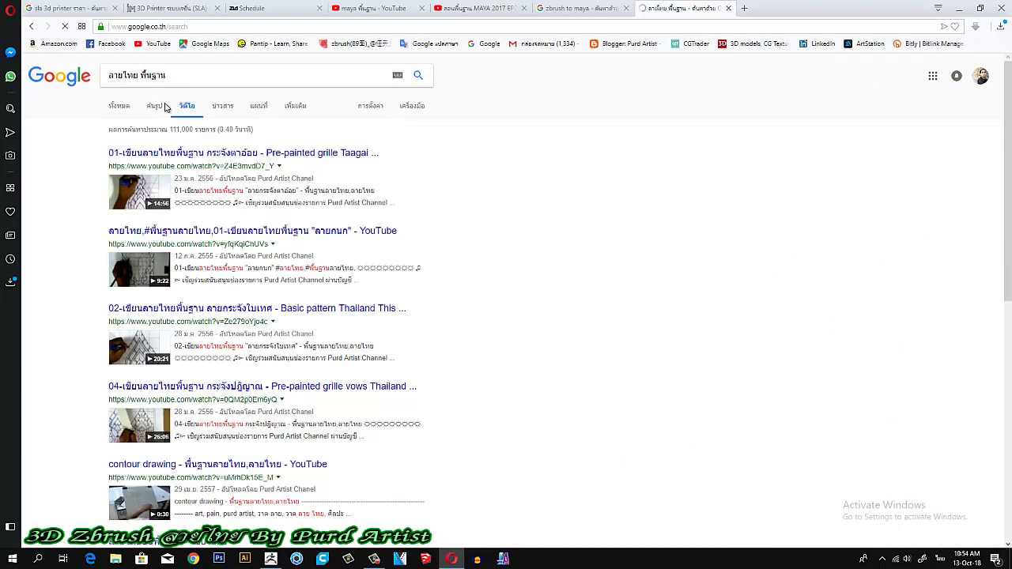
{"action": "scroll", "coordinate": [79, 242], "scroll_direction": "down", "scroll_amount": 1}
{"action": "scroll", "coordinate": [78, 241], "scroll_direction": "up", "scroll_amount": 1}
{"action": "scroll", "coordinate": [97, 153], "scroll_direction": "down", "scroll_amount": 3}
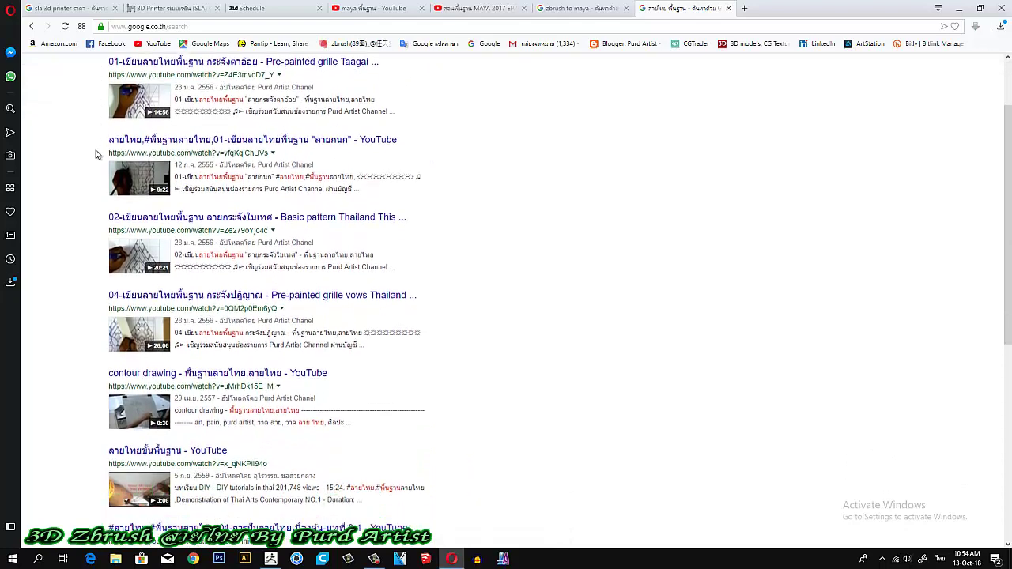
{"action": "scroll", "coordinate": [100, 249], "scroll_direction": "up", "scroll_amount": 3}
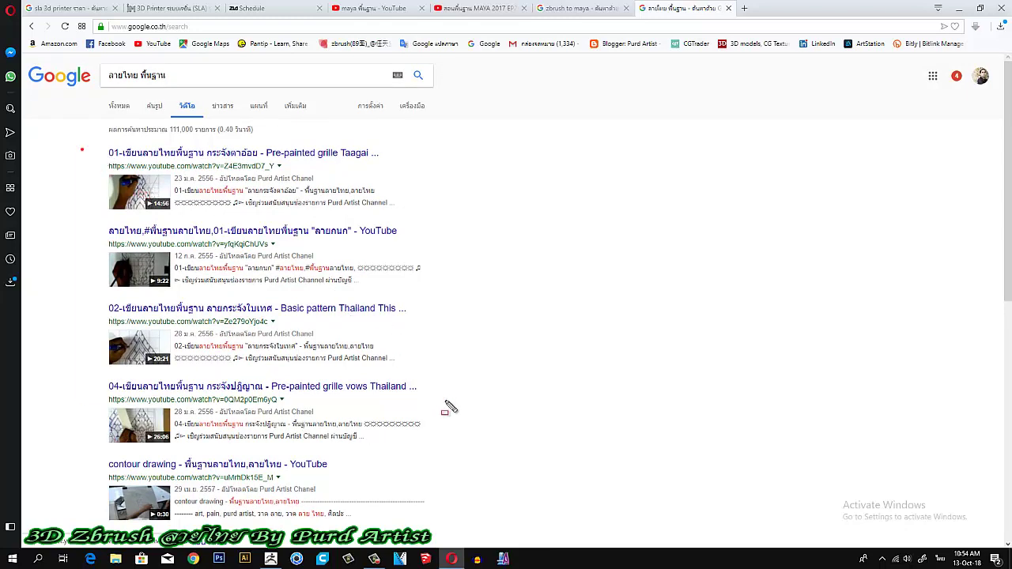
{"action": "left_click_drag", "start_coordinate": [447, 407], "coordinate": [475, 454]}
{"action": "key", "text": "Escape"}
{"action": "left_click", "coordinate": [212, 155]}
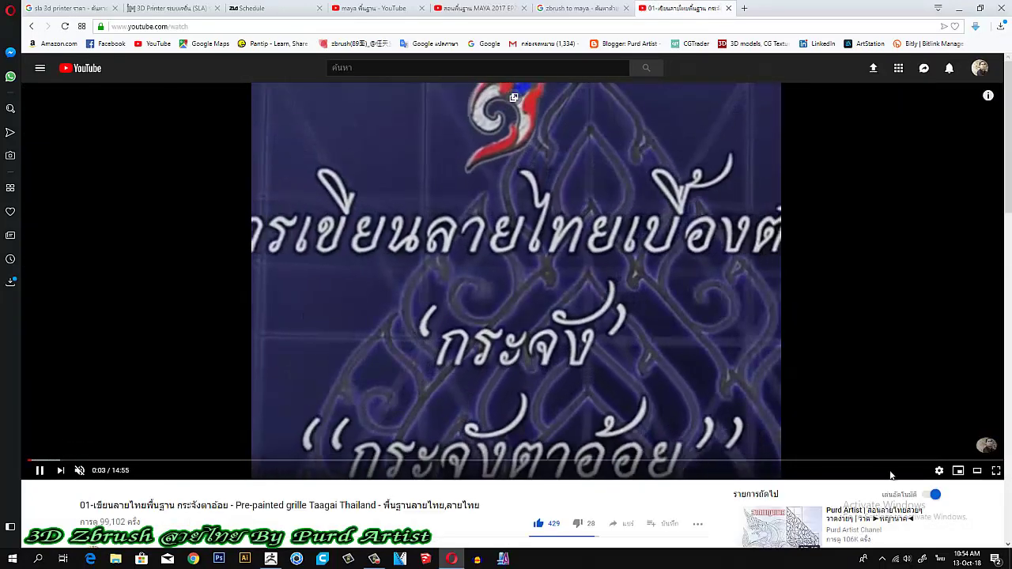
- Open the channel that published this lesson and show its uploaded videos
{"action": "scroll", "coordinate": [633, 385], "scroll_direction": "down", "scroll_amount": 2}
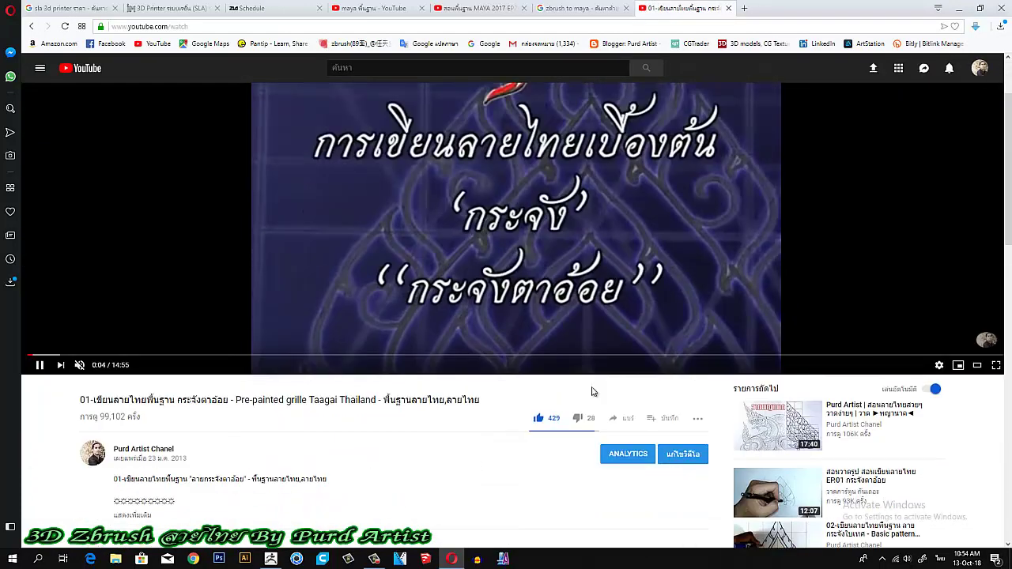
{"action": "left_click", "coordinate": [132, 450]}
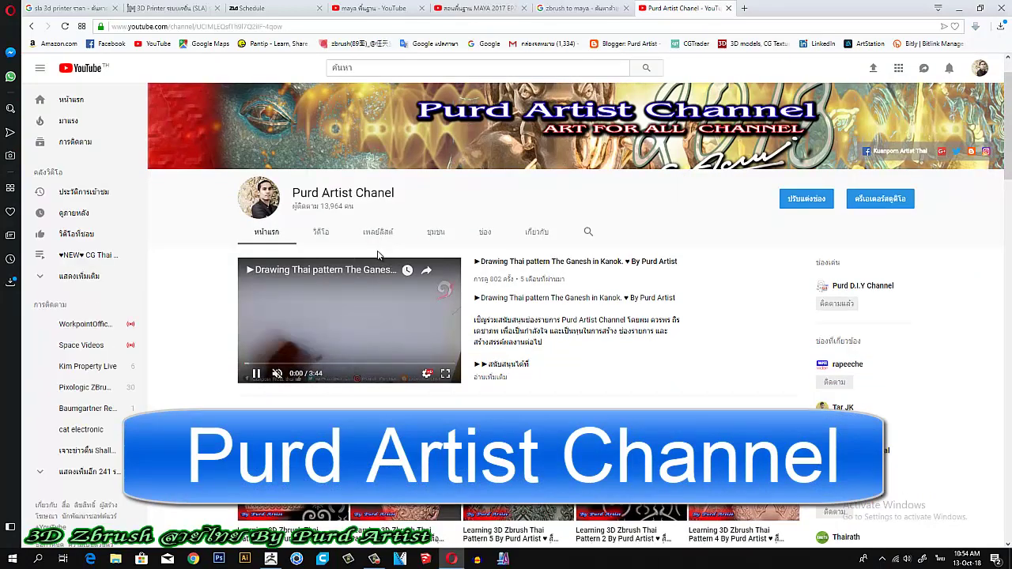
{"action": "left_click", "coordinate": [321, 233]}
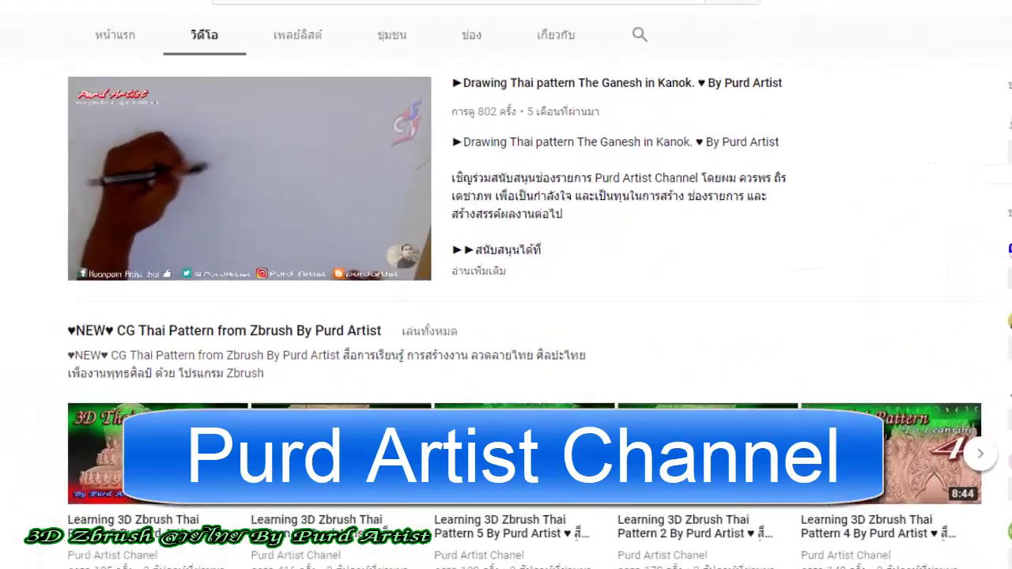
- Browse the channel's uploads, from the 3D Thai pattern lessons down to the older drawing and carving videos
{"action": "scroll", "coordinate": [272, 382], "scroll_direction": "up", "scroll_amount": 4}
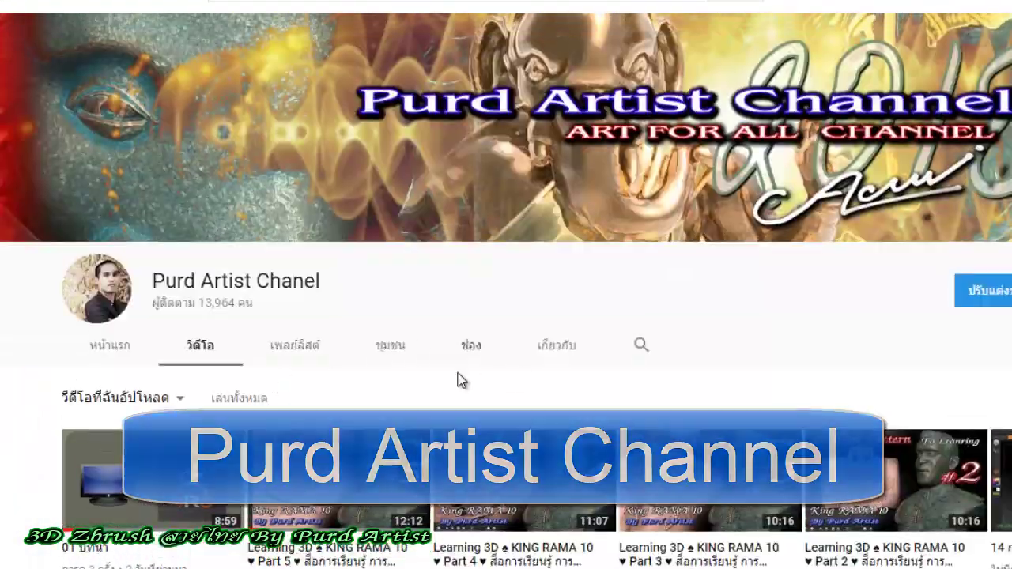
{"action": "scroll", "coordinate": [613, 430], "scroll_direction": "down", "scroll_amount": 2}
{"action": "scroll", "coordinate": [611, 430], "scroll_direction": "down", "scroll_amount": 15}
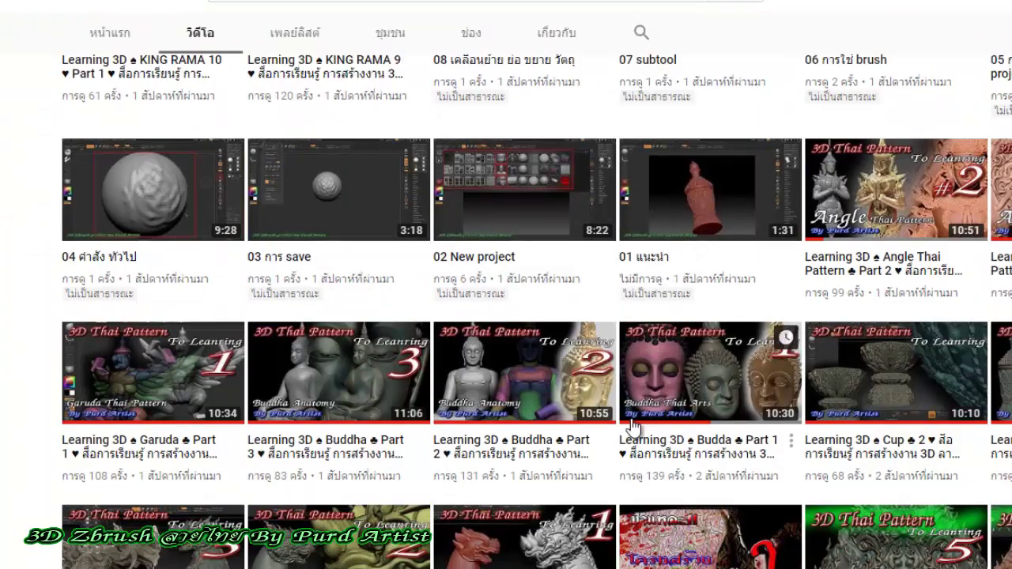
{"action": "scroll", "coordinate": [632, 427], "scroll_direction": "down", "scroll_amount": 3}
{"action": "scroll", "coordinate": [564, 459], "scroll_direction": "up", "scroll_amount": 8}
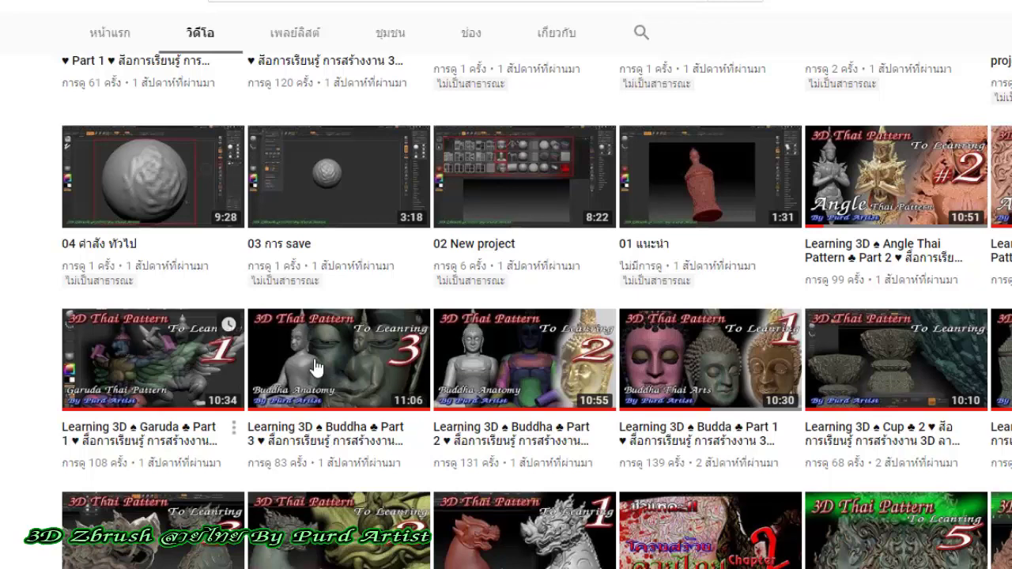
{"action": "scroll", "coordinate": [543, 464], "scroll_direction": "down", "scroll_amount": 1}
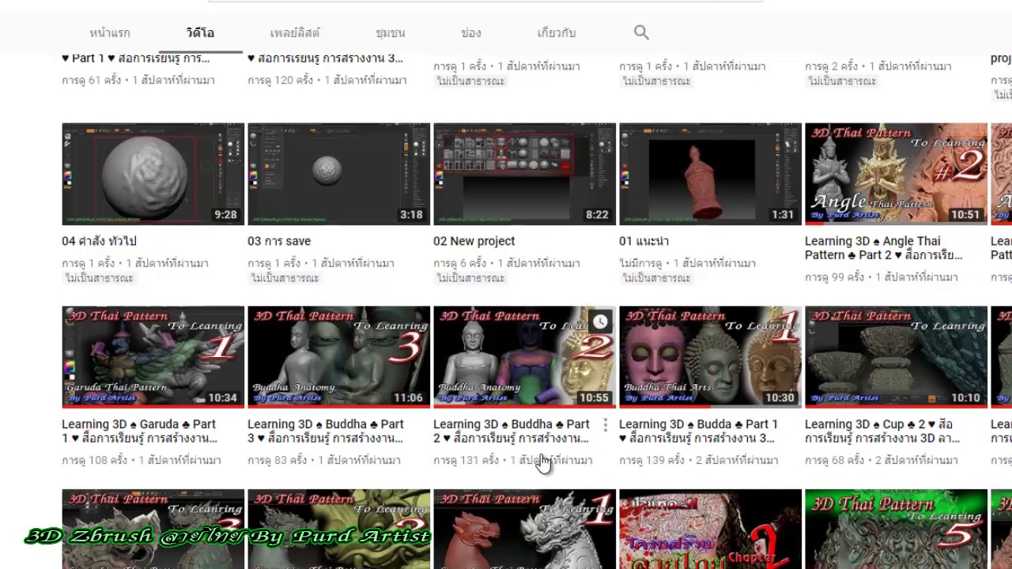
{"action": "scroll", "coordinate": [542, 465], "scroll_direction": "down", "scroll_amount": 5}
{"action": "scroll", "coordinate": [542, 465], "scroll_direction": "down", "scroll_amount": 5}
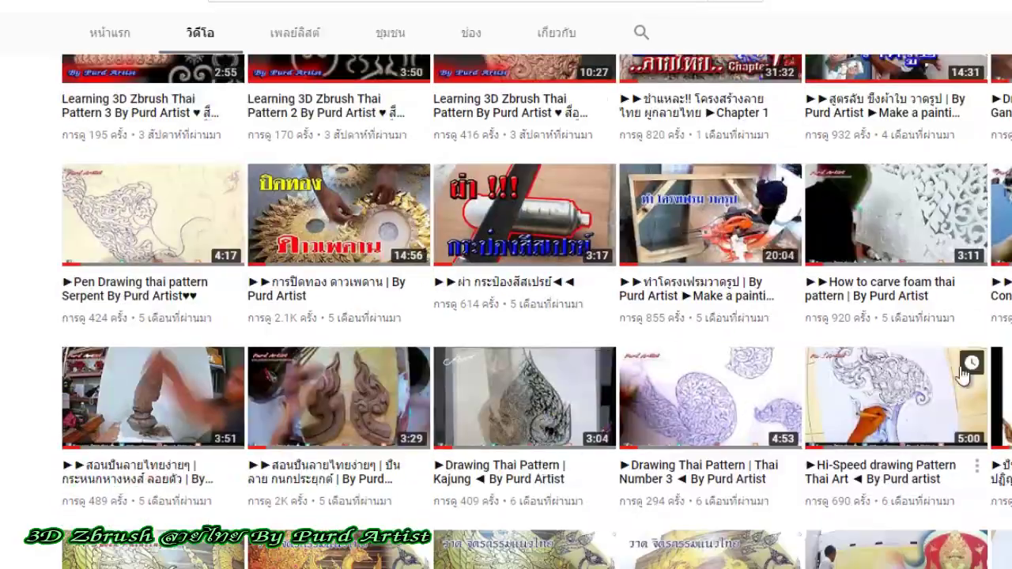
{"action": "scroll", "coordinate": [598, 435], "scroll_direction": "down", "scroll_amount": 3}
{"action": "scroll", "coordinate": [305, 429], "scroll_direction": "down", "scroll_amount": 3}
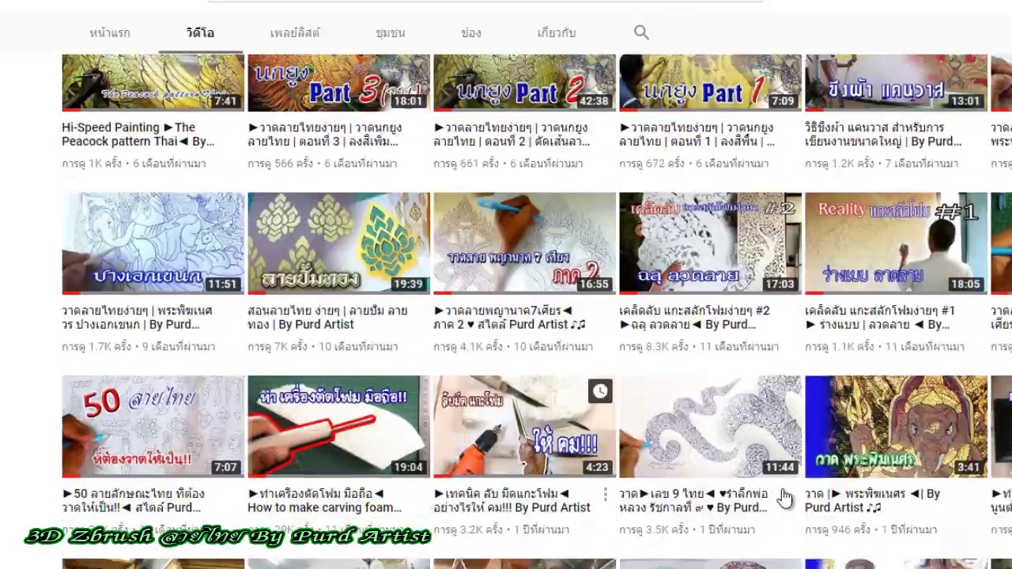
{"action": "scroll", "coordinate": [771, 497], "scroll_direction": "up", "scroll_amount": 20}
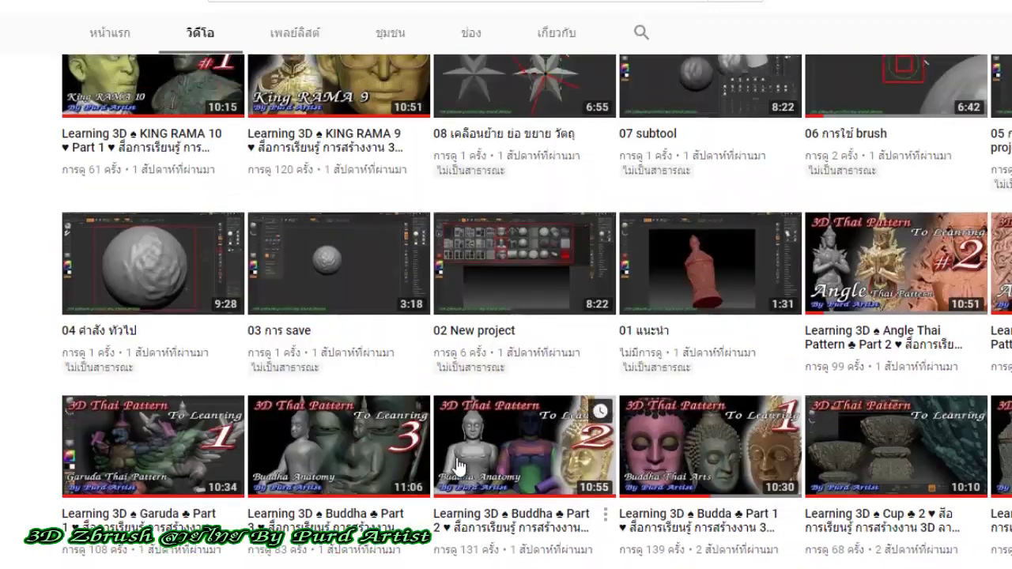
{"action": "scroll", "coordinate": [458, 467], "scroll_direction": "up", "scroll_amount": 6}
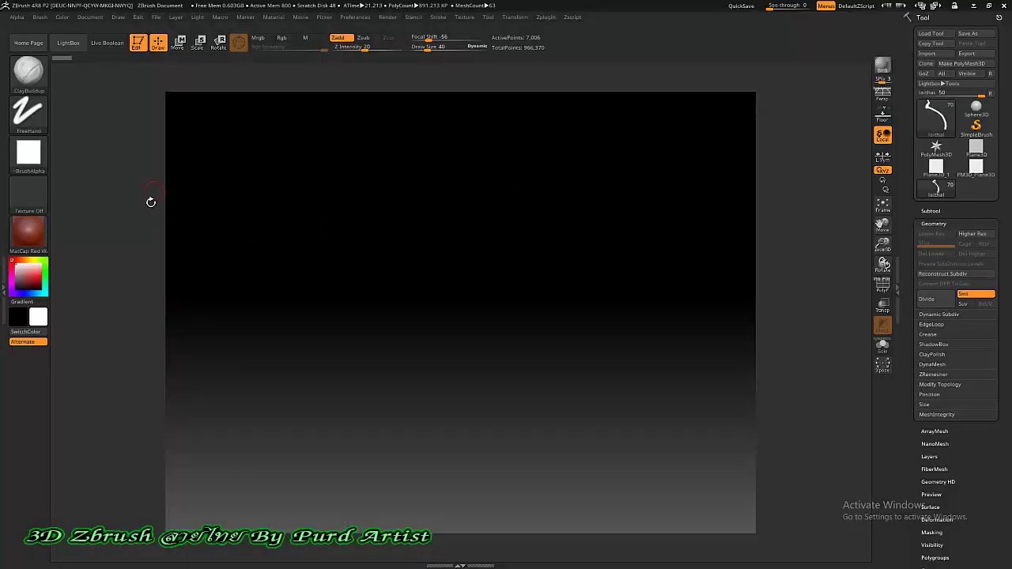
- Return to the sculpted plane in ZBrush, build up a wavy flame strand on its empty lower area with ClayBuildup, and smooth it
{"action": "left_click_drag", "start_coordinate": [132, 223], "coordinate": [168, 216]}
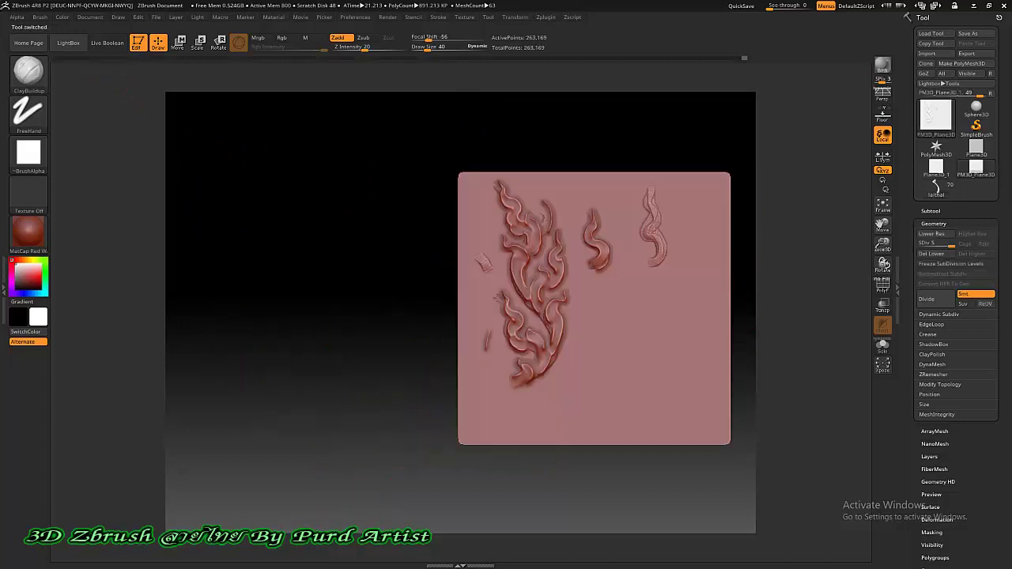
{"action": "key", "text": "f"}
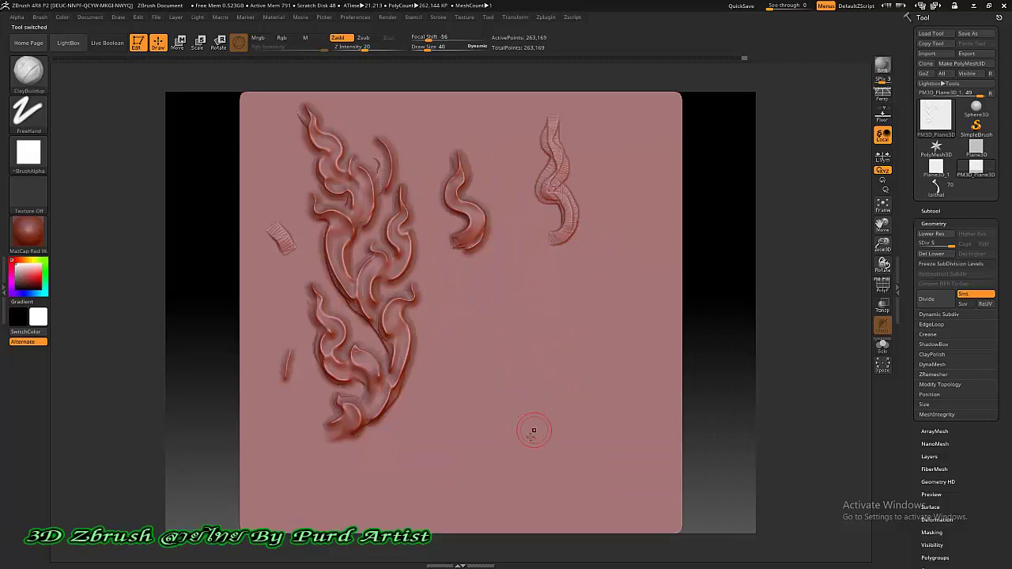
{"action": "mouse_move", "coordinate": [514, 453]}
{"action": "left_mouse_down"}
{"action": "mouse_move", "coordinate": [541, 415]}
{"action": "mouse_move", "coordinate": [522, 364]}
{"action": "mouse_move", "coordinate": [530, 317]}
{"action": "mouse_move", "coordinate": [522, 465]}
{"action": "left_mouse_up"}
{"action": "mouse_move", "coordinate": [548, 403]}
{"action": "left_mouse_down"}
{"action": "mouse_move", "coordinate": [501, 467]}
{"action": "mouse_move", "coordinate": [538, 446]}
{"action": "left_mouse_up"}
{"action": "right_click_drag", "start_coordinate": [506, 379], "coordinate": [515, 395], "text": "ctrl"}
{"action": "mouse_move", "coordinate": [514, 393]}
{"action": "left_mouse_down", "text": "shift"}
{"action": "mouse_move", "coordinate": [534, 317]}
{"action": "mouse_move", "coordinate": [525, 427]}
{"action": "mouse_move", "coordinate": [536, 472]}
{"action": "left_mouse_up", "text": "shift"}
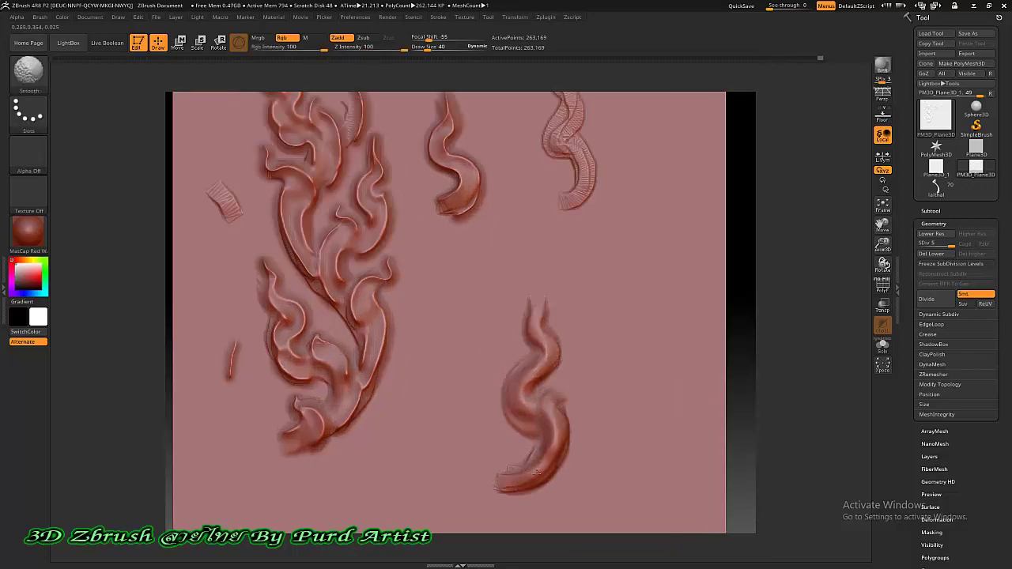
{"action": "left_click_drag", "start_coordinate": [510, 400], "coordinate": [533, 340], "text": "shift"}
- Choose the DamStandard brush and examine the relief of the new flame strand up close and from an angle
{"action": "key", "text": "b"}
{"action": "key", "text": "d"}
{"action": "key", "text": "s"}
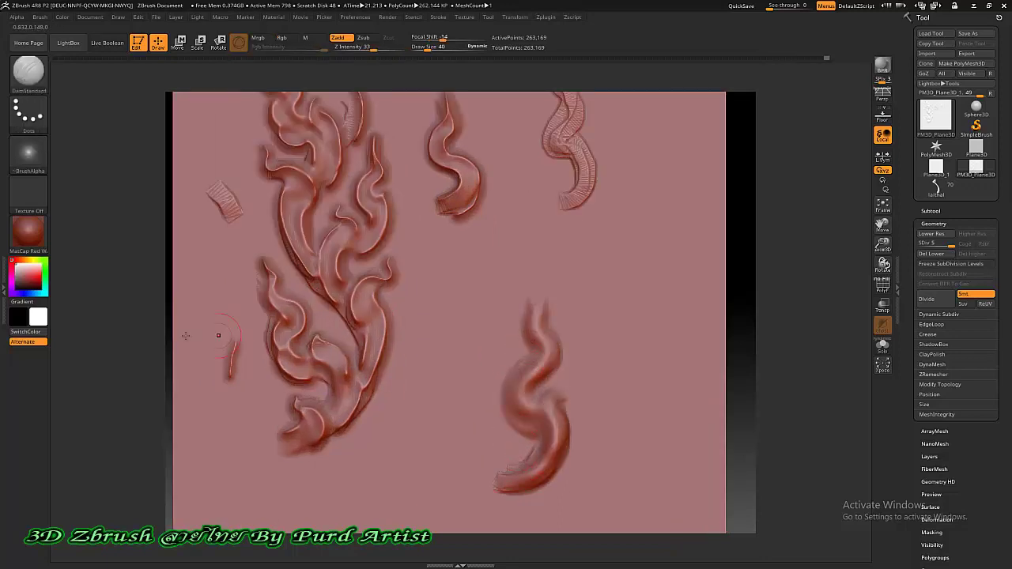
{"action": "right_click_drag", "start_coordinate": [502, 432], "coordinate": [348, 397], "text": "ctrl"}
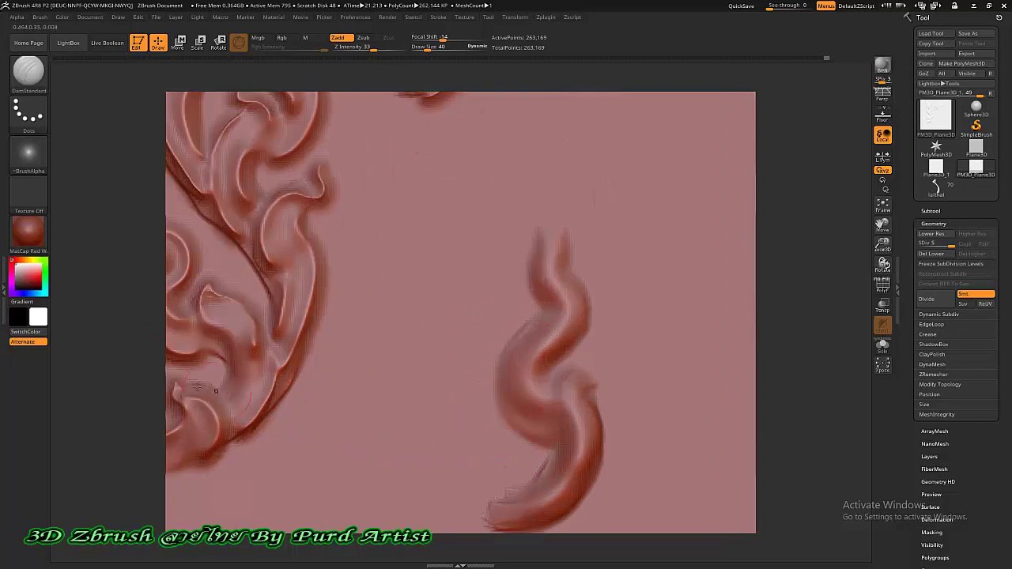
{"action": "mouse_move", "coordinate": [131, 366]}
{"action": "left_mouse_down", "text": "alt"}
{"action": "mouse_move", "coordinate": [110, 311]}
{"action": "mouse_move", "coordinate": [115, 336]}
{"action": "mouse_move", "coordinate": [128, 335]}
{"action": "left_mouse_up", "text": "alt"}
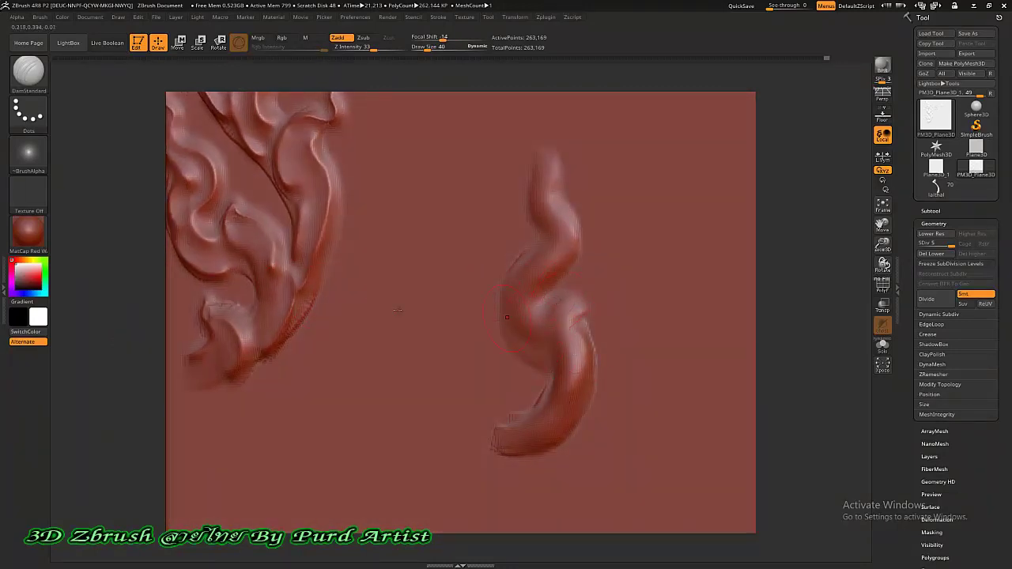
{"action": "left_click_drag", "start_coordinate": [118, 281], "coordinate": [134, 279]}
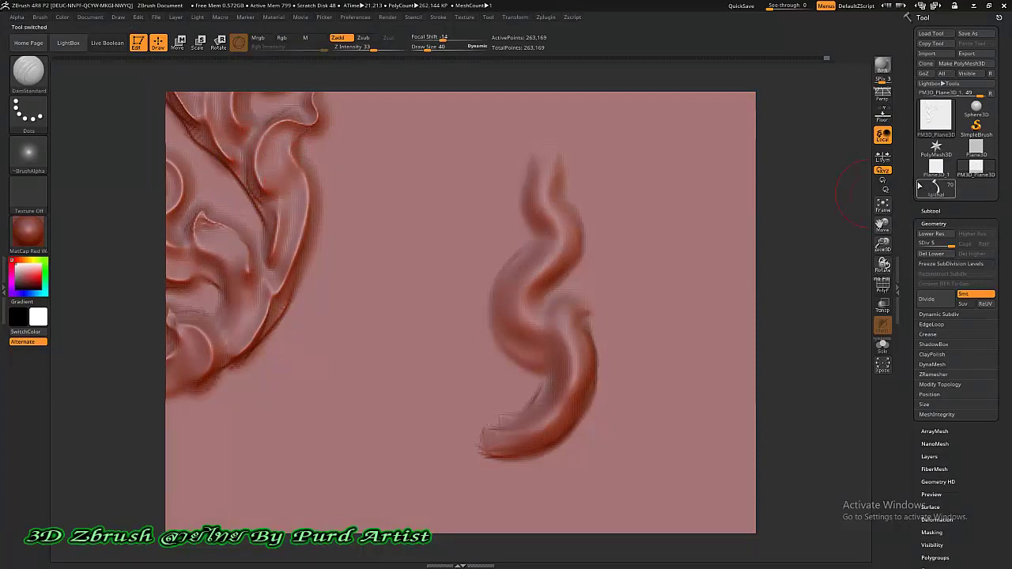
- Create an InsertMesh brush from the laithai tool's ornament parts and switch back to the sculpted plane
{"action": "left_click", "coordinate": [935, 190]}
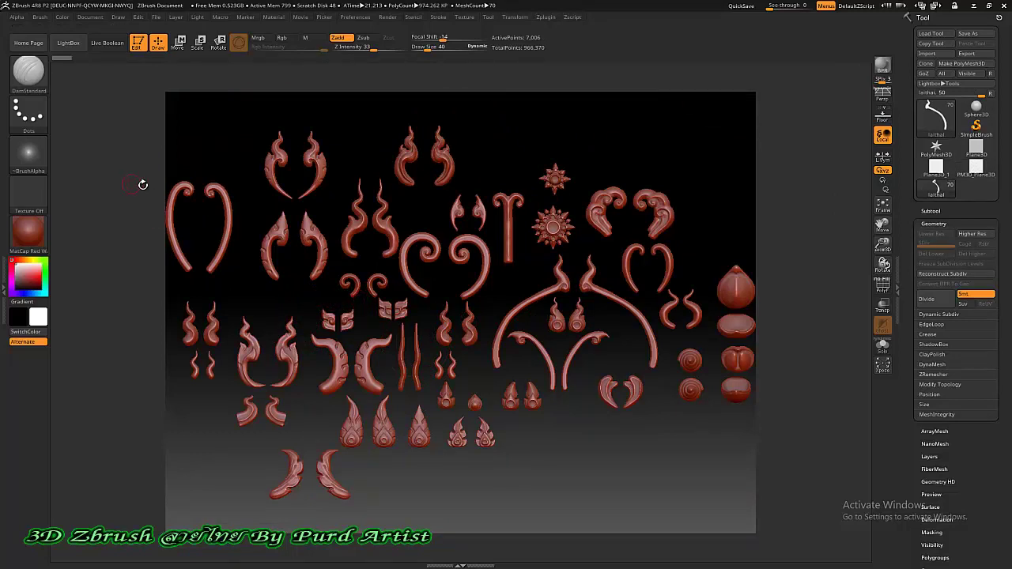
{"action": "left_click", "coordinate": [39, 16]}
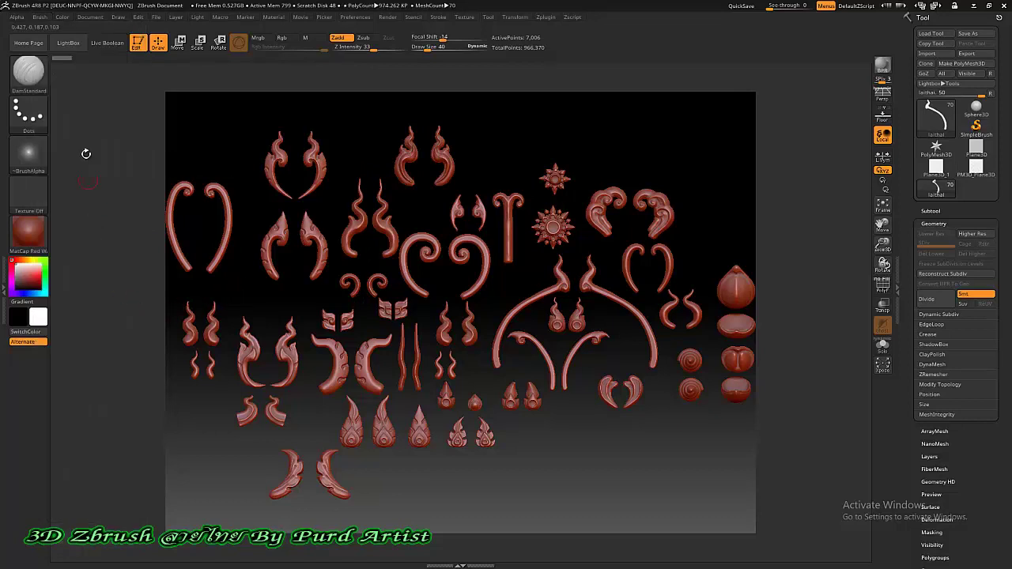
{"action": "left_click", "coordinate": [38, 19]}
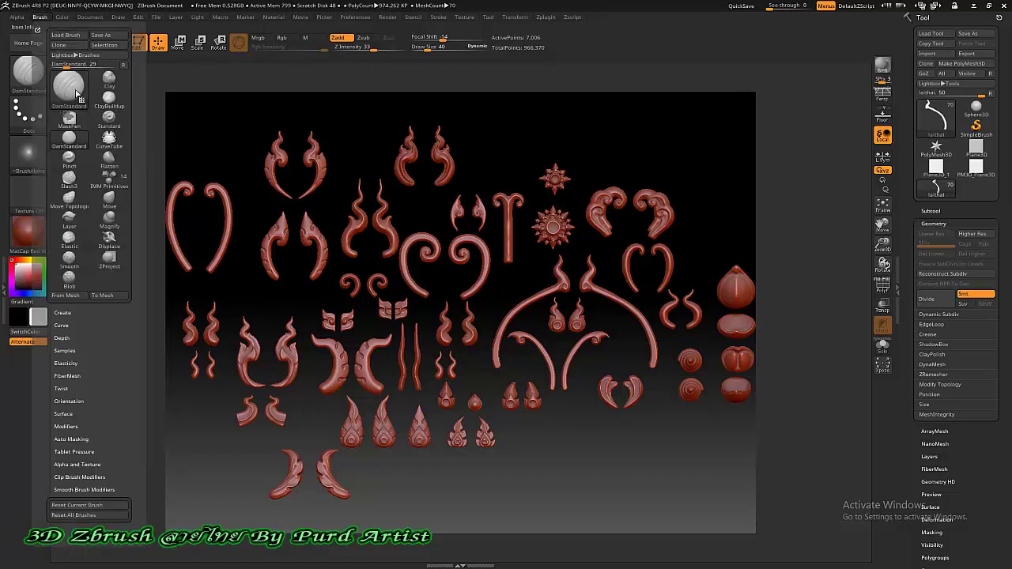
{"action": "left_click", "coordinate": [60, 312]}
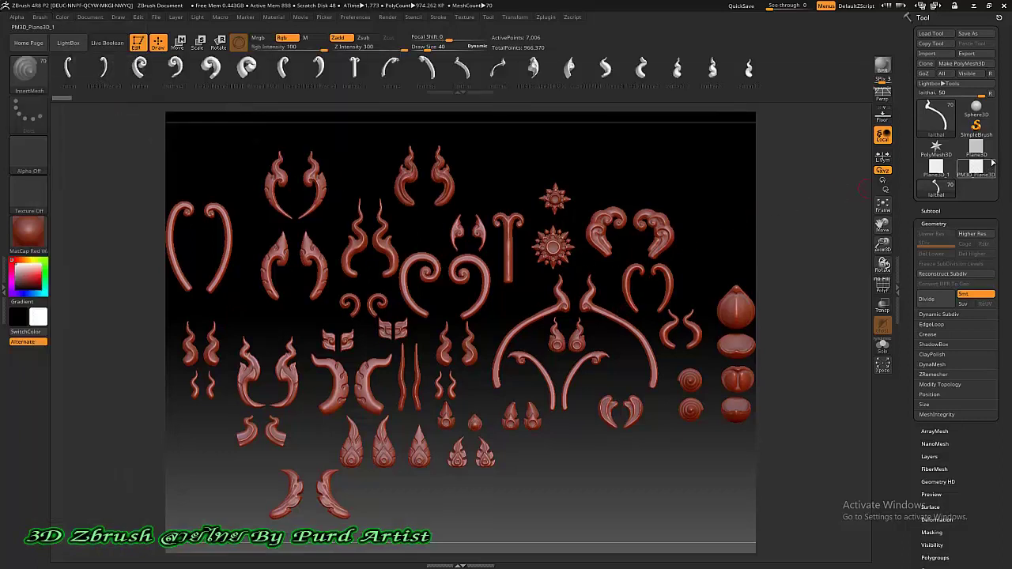
{"action": "left_click", "coordinate": [973, 169]}
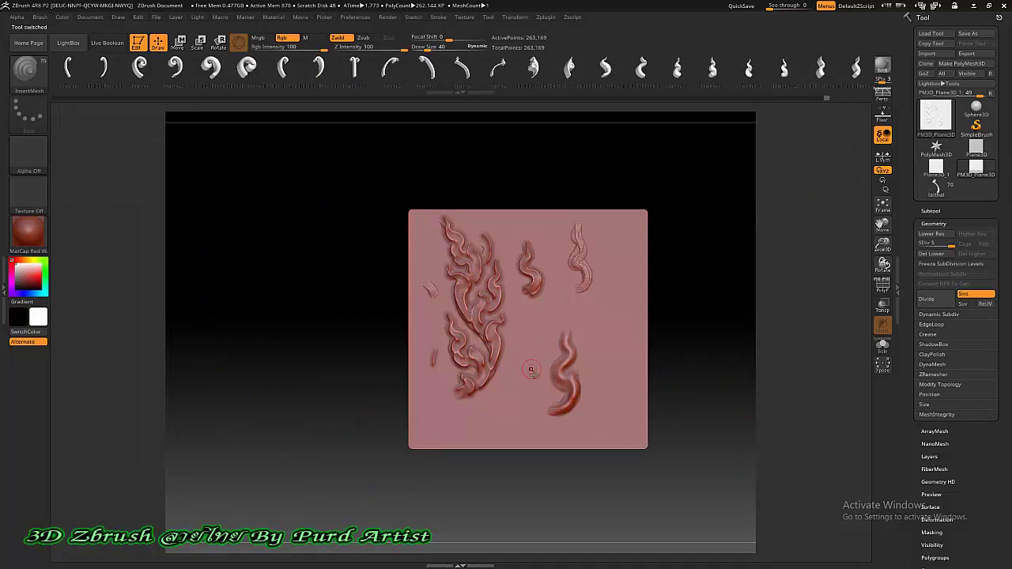
- Bring the lower flame strand into close view and open the Depth settings of the InsertMesh brush
{"action": "key", "text": "f"}
{"action": "right_click_drag", "start_coordinate": [523, 420], "coordinate": [491, 420], "text": "ctrl"}
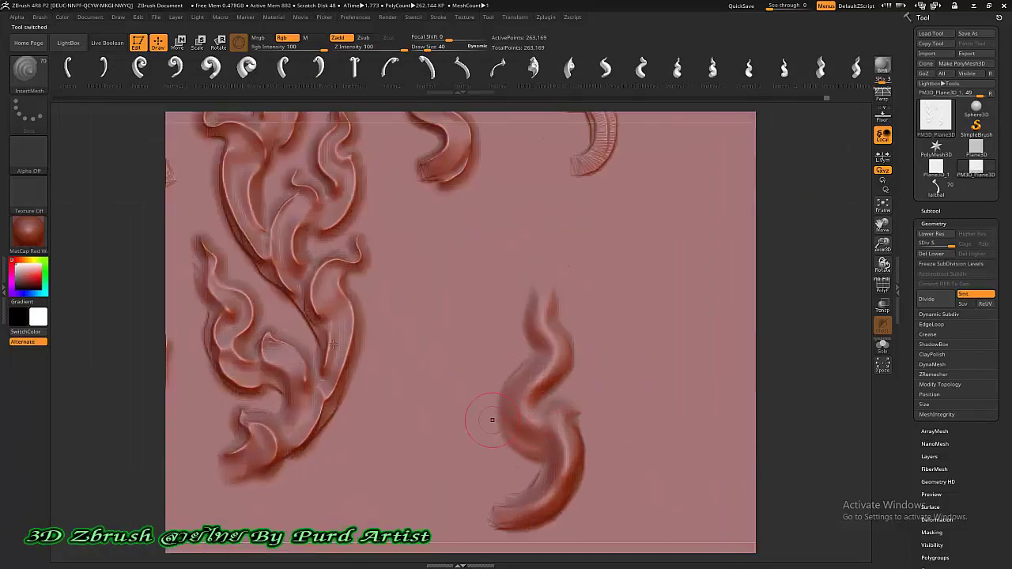
{"action": "left_click_drag", "start_coordinate": [131, 370], "coordinate": [124, 290], "text": "alt"}
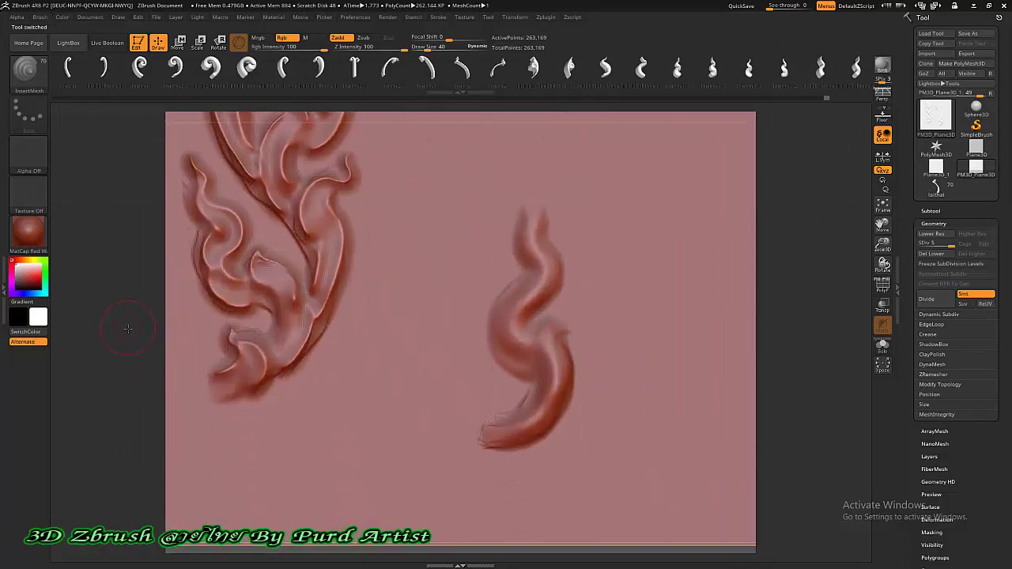
{"action": "left_click_drag", "start_coordinate": [129, 330], "coordinate": [131, 330]}
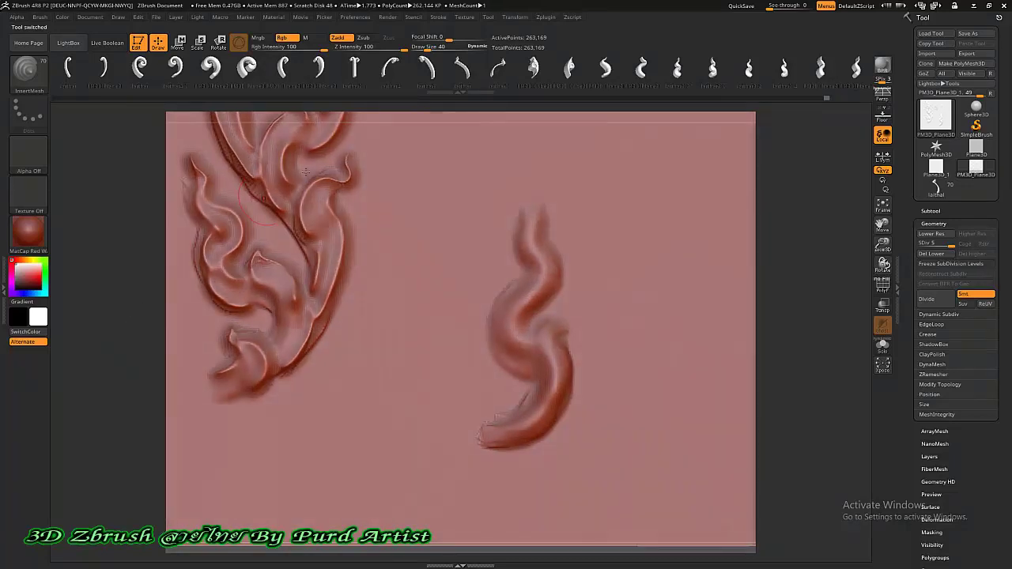
{"action": "left_click_drag", "start_coordinate": [674, 76], "coordinate": [609, 76]}
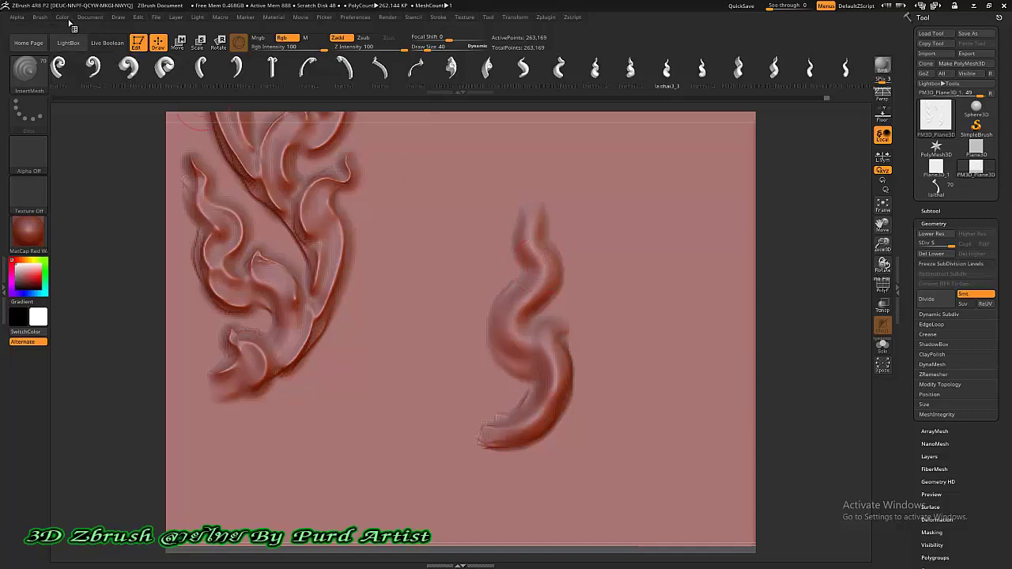
{"action": "left_click", "coordinate": [42, 18]}
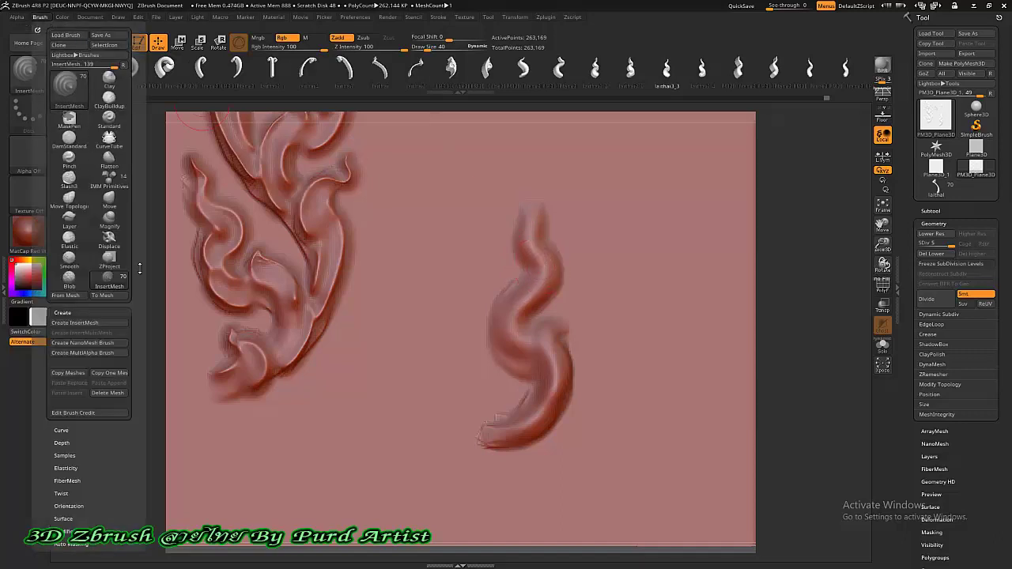
{"action": "scroll", "coordinate": [135, 272], "scroll_direction": "down", "scroll_amount": 5}
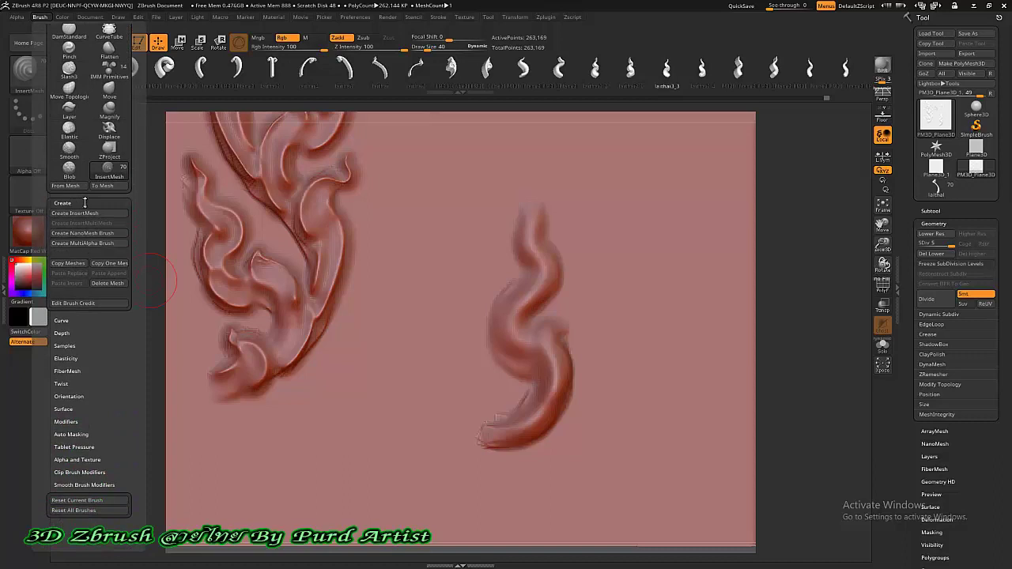
{"action": "left_click", "coordinate": [64, 332]}
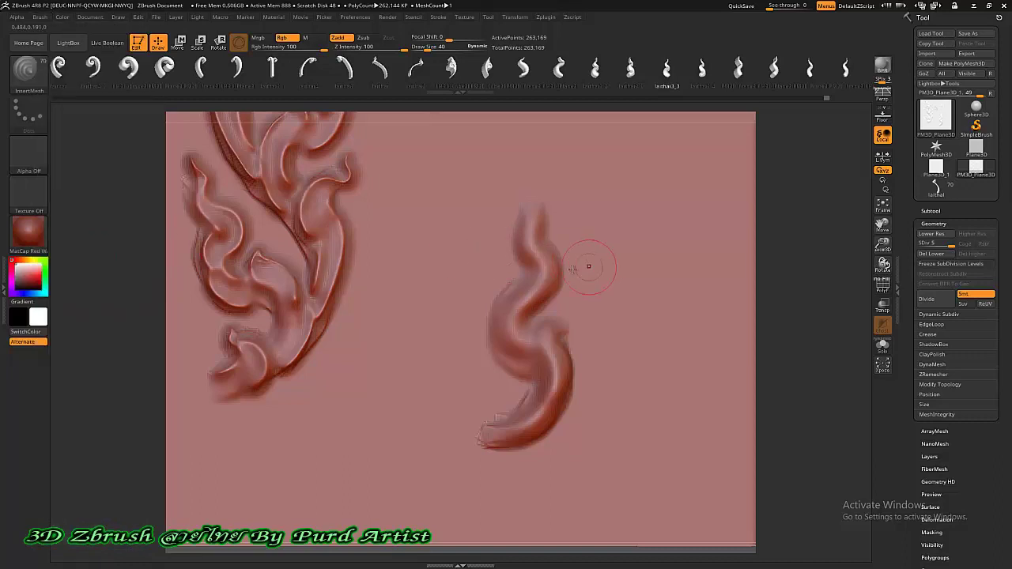
- Delete the plane's lower subdivision levels and insert the laithai3_4 flame ornament over the upper part of the lower strand
{"action": "left_click", "coordinate": [536, 261]}
{"action": "left_click", "coordinate": [931, 253]}
{"action": "left_click_drag", "start_coordinate": [536, 289], "coordinate": [532, 287]}
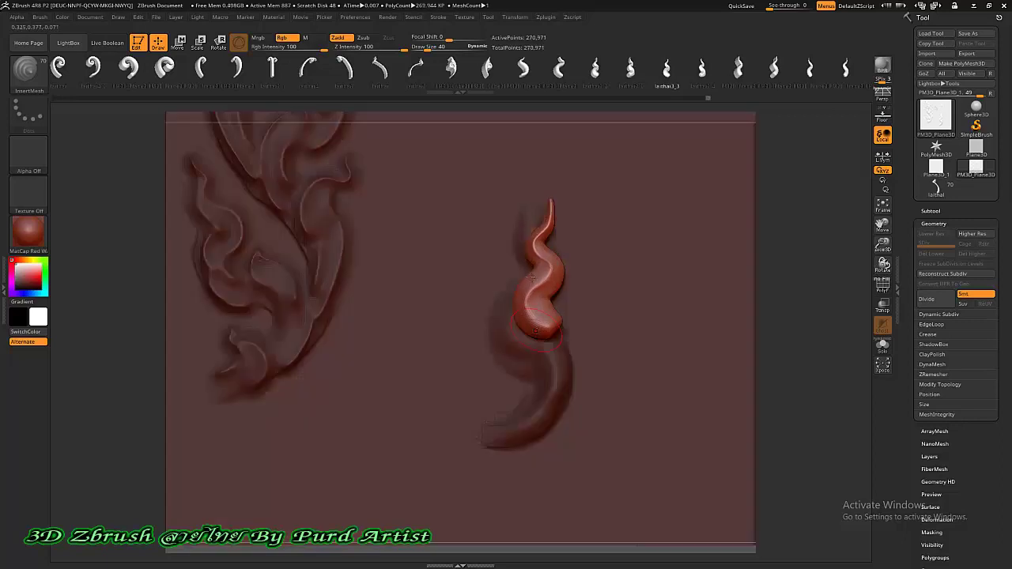
{"action": "key", "text": "ctrl+z"}
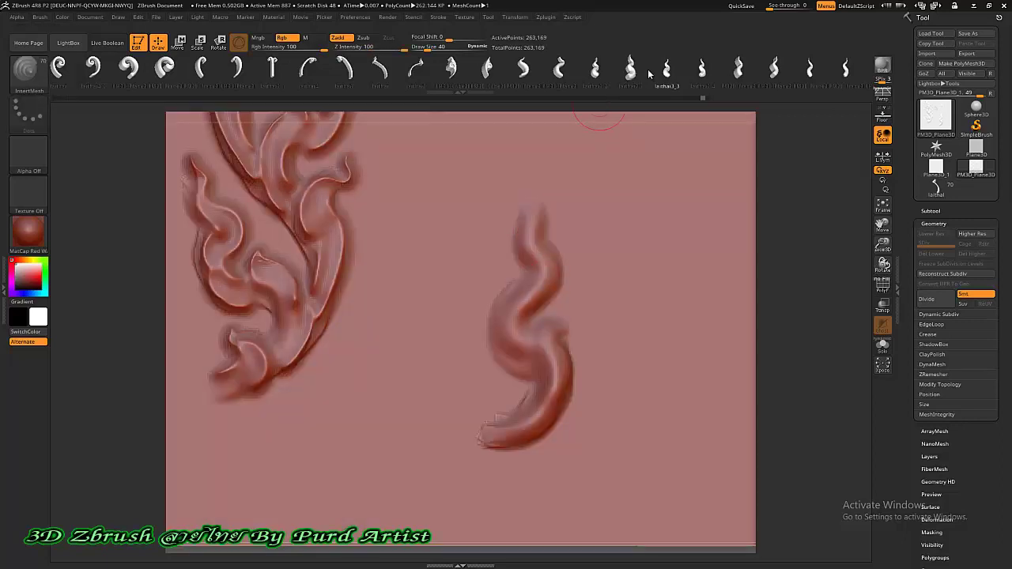
{"action": "left_click", "coordinate": [700, 70]}
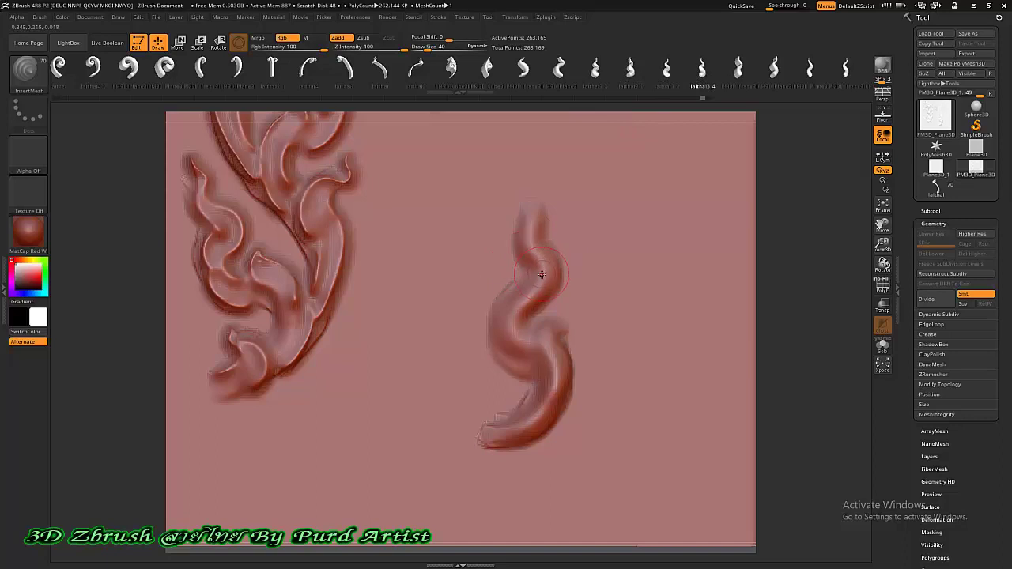
{"action": "left_click_drag", "start_coordinate": [535, 310], "coordinate": [536, 341]}
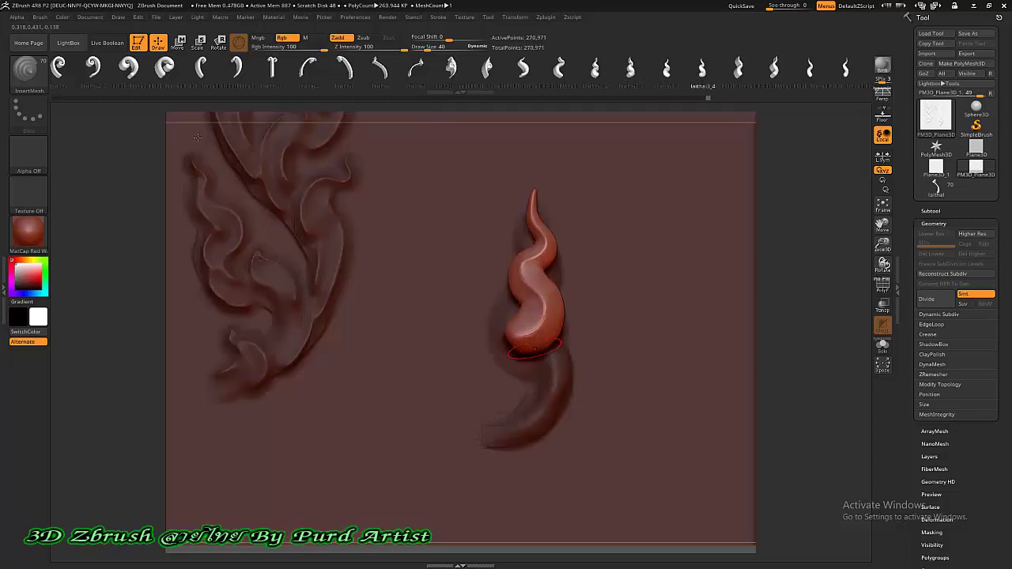
- Move the inserted flame up to the strand's tip, sink its base into the plane, and return to drawing mode
{"action": "left_click", "coordinate": [178, 42]}
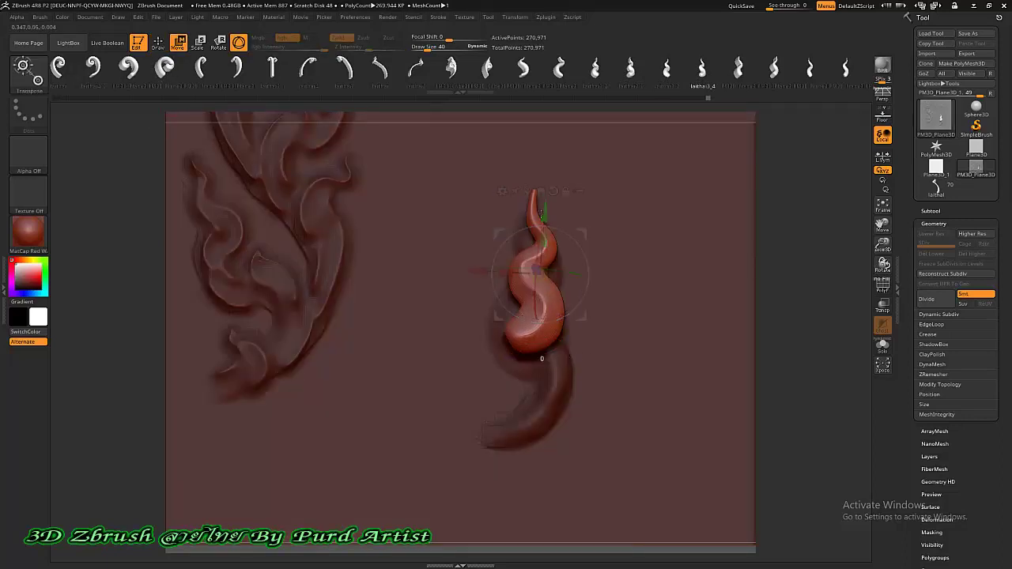
{"action": "left_click_drag", "start_coordinate": [542, 218], "coordinate": [540, 170]}
{"action": "left_click_drag", "start_coordinate": [541, 272], "coordinate": [541, 275]}
{"action": "mouse_move", "coordinate": [483, 227]}
{"action": "left_mouse_down"}
{"action": "mouse_move", "coordinate": [532, 232]}
{"action": "mouse_move", "coordinate": [469, 243]}
{"action": "left_mouse_up"}
{"action": "left_click_drag", "start_coordinate": [187, 287], "coordinate": [232, 272]}
{"action": "right_click_drag", "start_coordinate": [502, 252], "coordinate": [510, 287], "text": "ctrl"}
{"action": "left_click_drag", "start_coordinate": [524, 291], "coordinate": [276, 204]}
{"action": "left_click_drag", "start_coordinate": [115, 209], "coordinate": [142, 211]}
{"action": "left_click", "coordinate": [158, 42]}
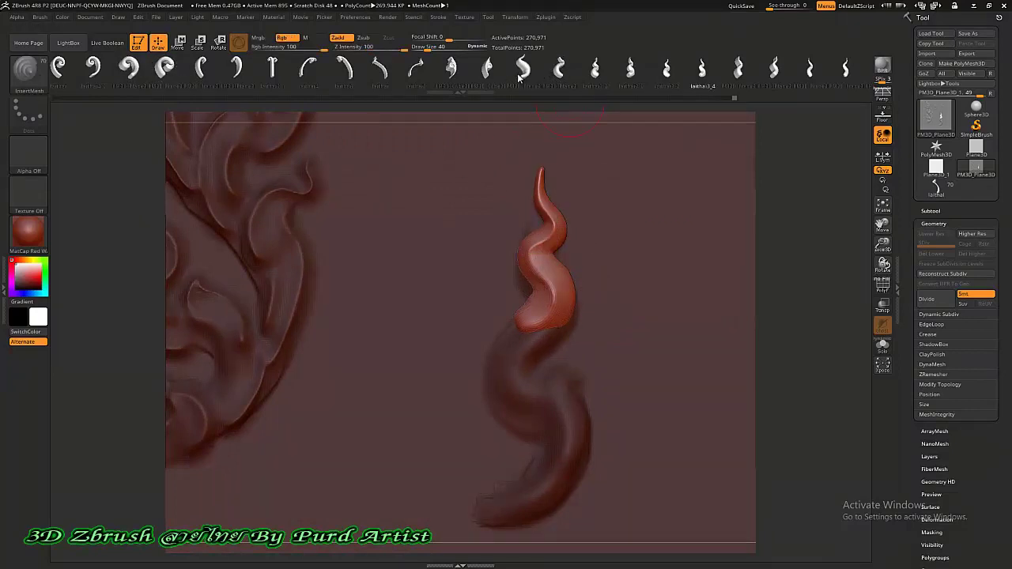
- Insert the curved PM3D_Plane3 ornament piece at the middle bend of the strand
{"action": "left_click", "coordinate": [560, 73]}
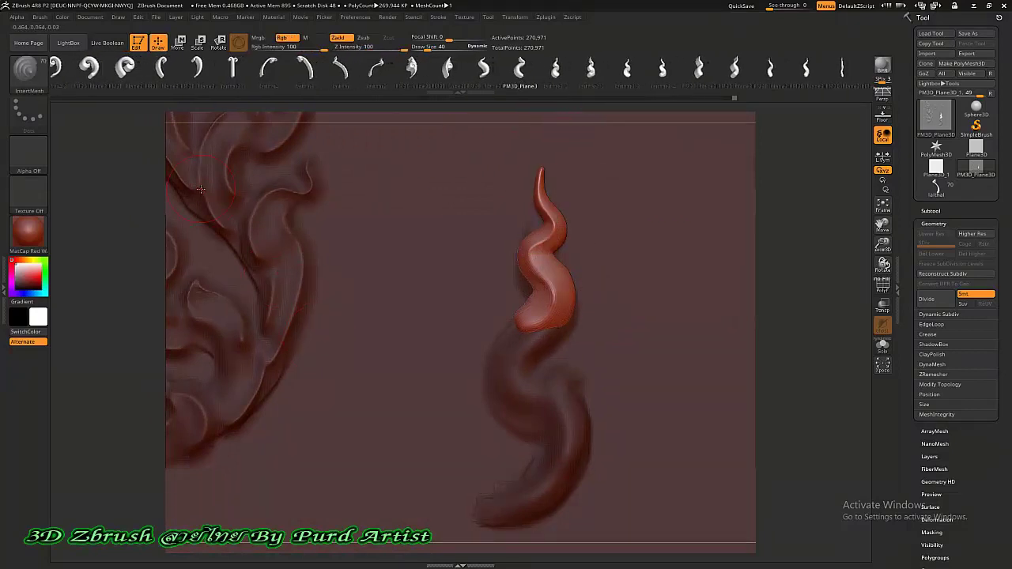
{"action": "left_click", "coordinate": [43, 19]}
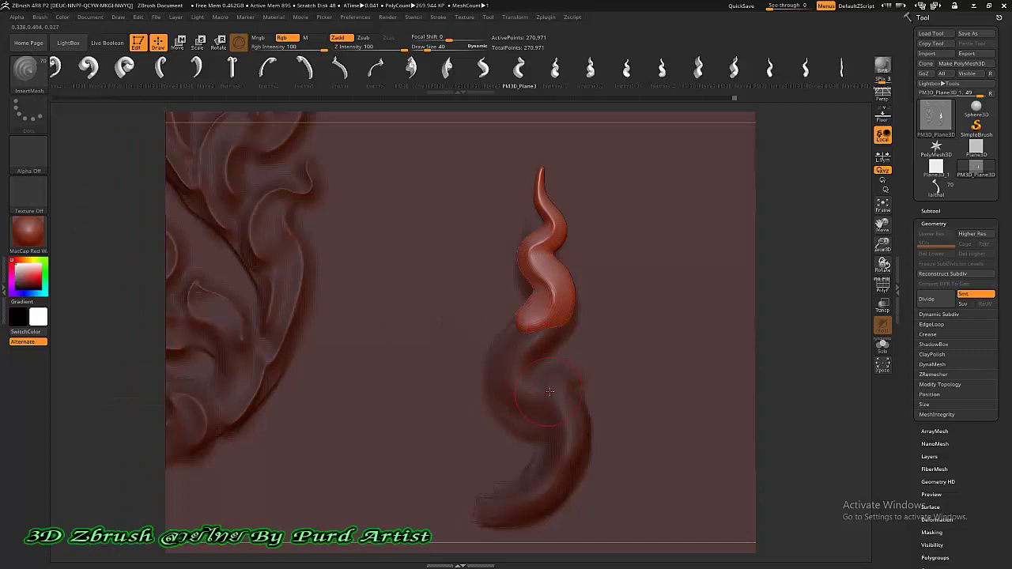
{"action": "left_click_drag", "start_coordinate": [548, 407], "coordinate": [571, 348]}
- Adjust the small curl with the gizmo so it branches off the strand's lower curve, and clear the mask
{"action": "left_click", "coordinate": [179, 42]}
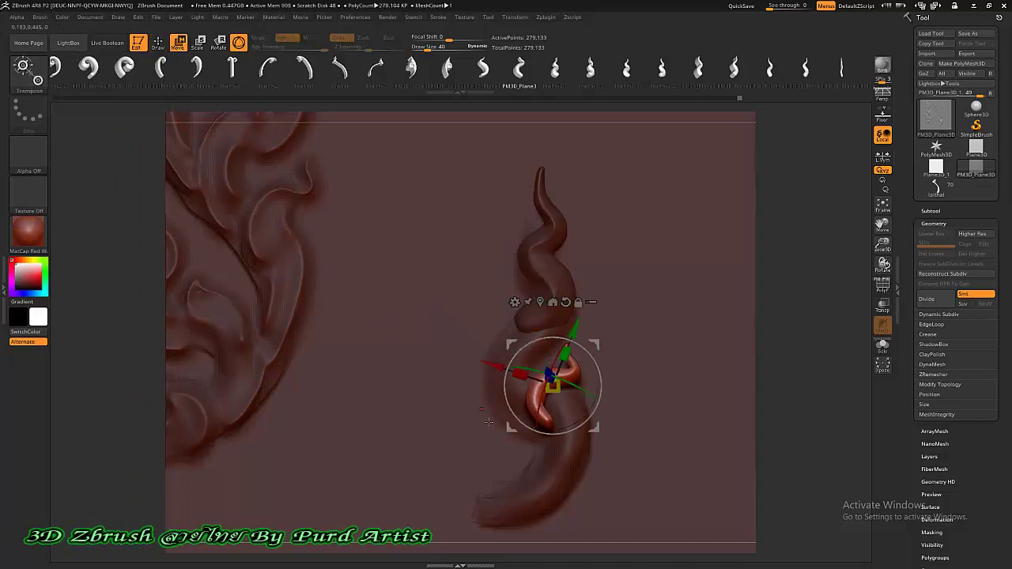
{"action": "left_click_drag", "start_coordinate": [513, 428], "coordinate": [502, 377]}
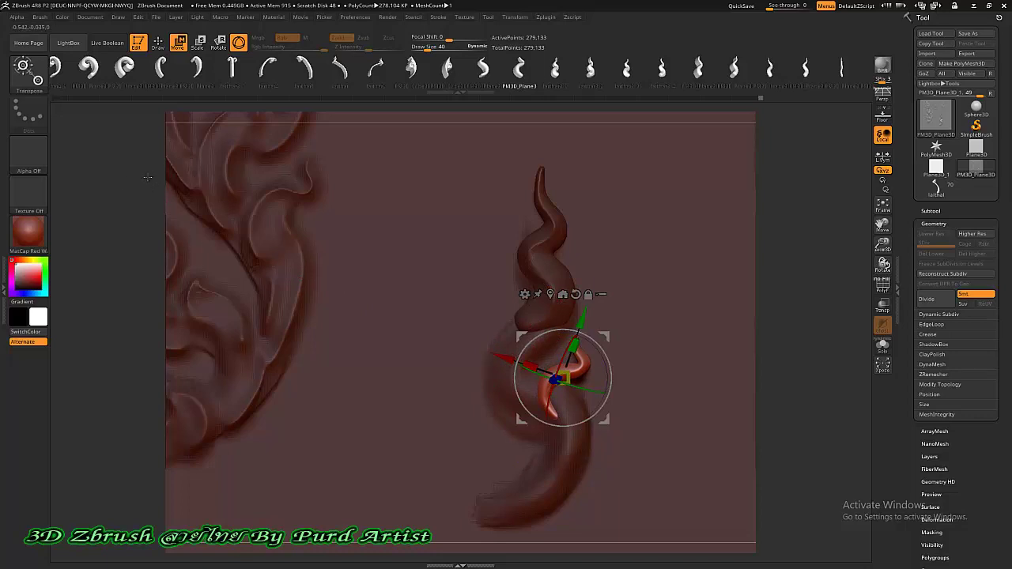
{"action": "left_click", "coordinate": [158, 43]}
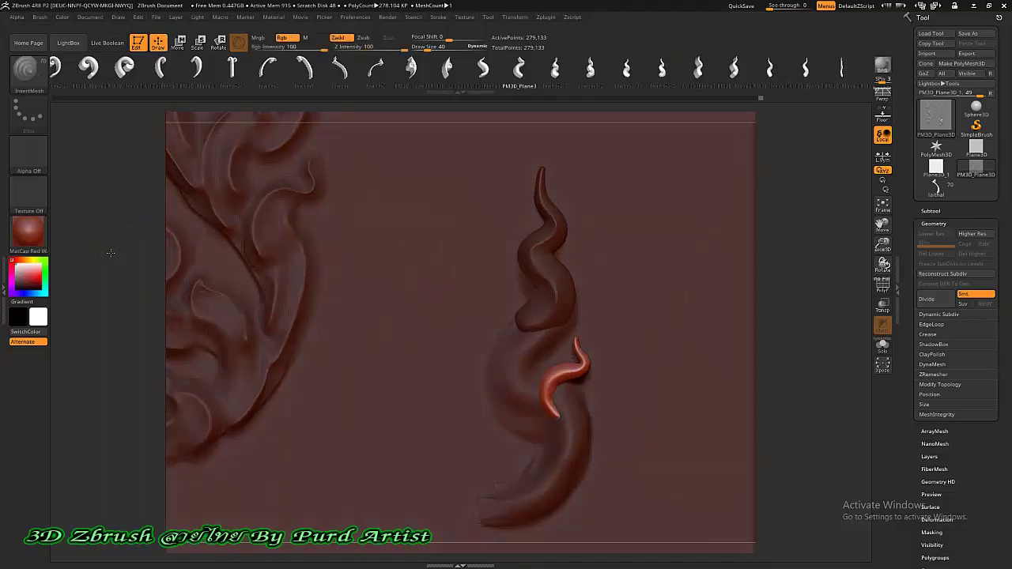
{"action": "left_click_drag", "start_coordinate": [110, 236], "coordinate": [120, 265], "text": "ctrl"}
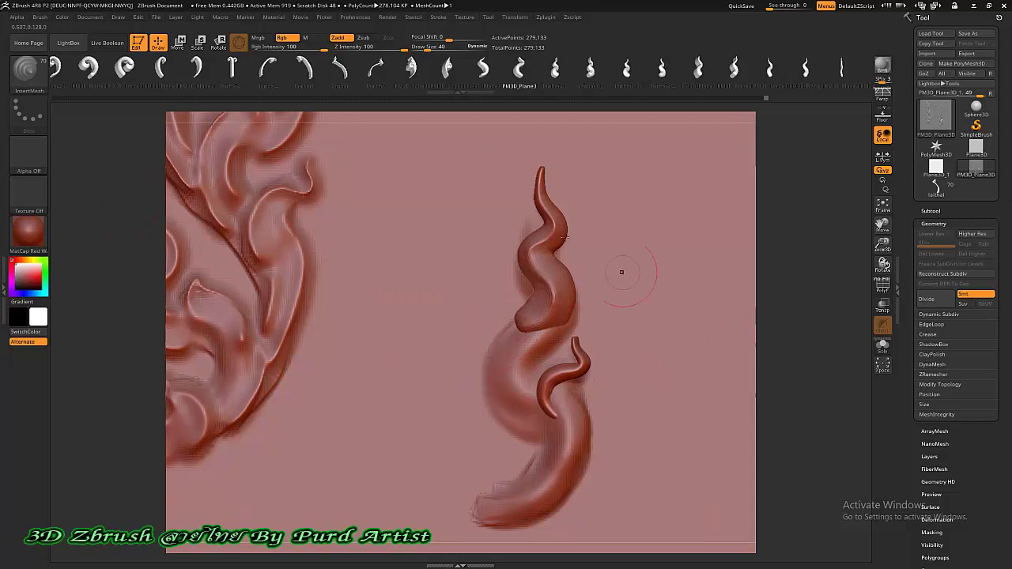
- View the complete set of ornament parts in the laithai tool and return to the lower strand on the plane
{"action": "left_click", "coordinate": [934, 188]}
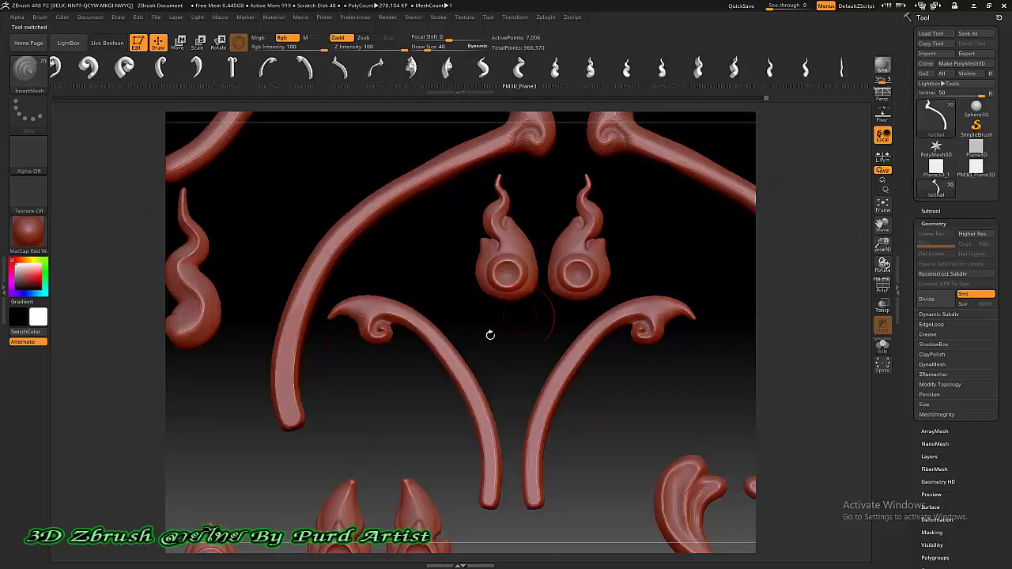
{"action": "key", "text": "f"}
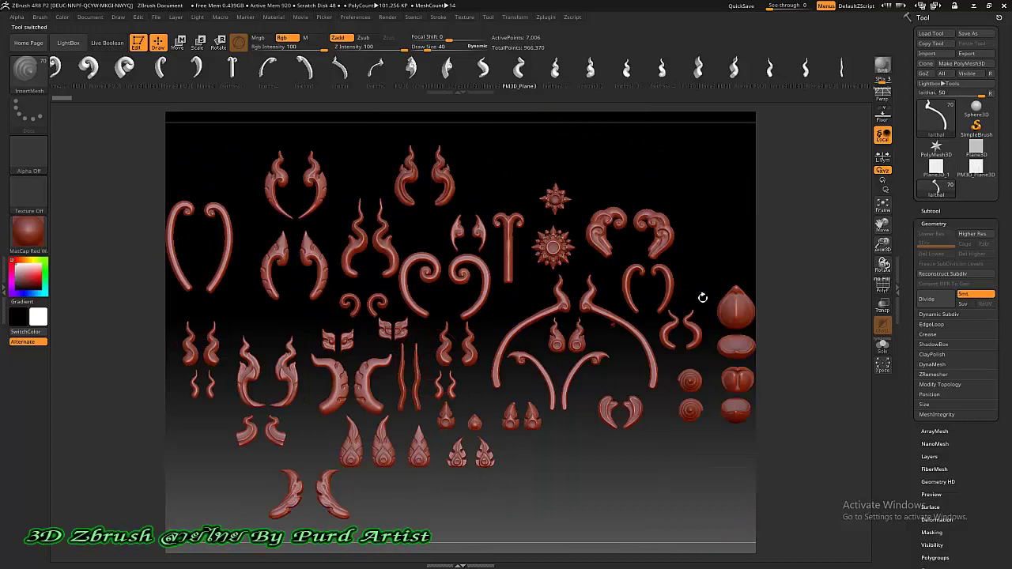
{"action": "left_click", "coordinate": [979, 170]}
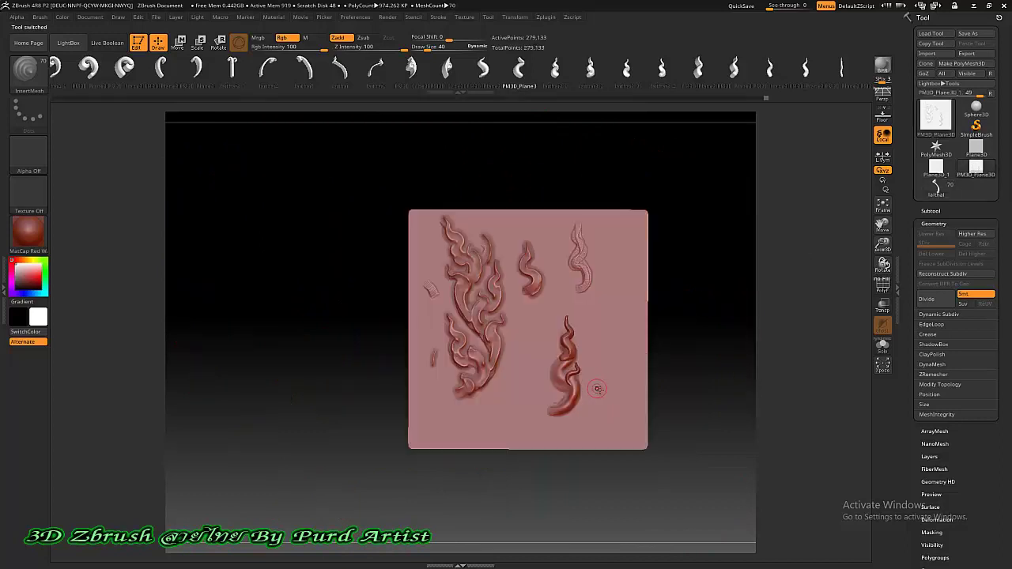
{"action": "scroll", "coordinate": [583, 390], "scroll_direction": "up", "scroll_amount": 4}
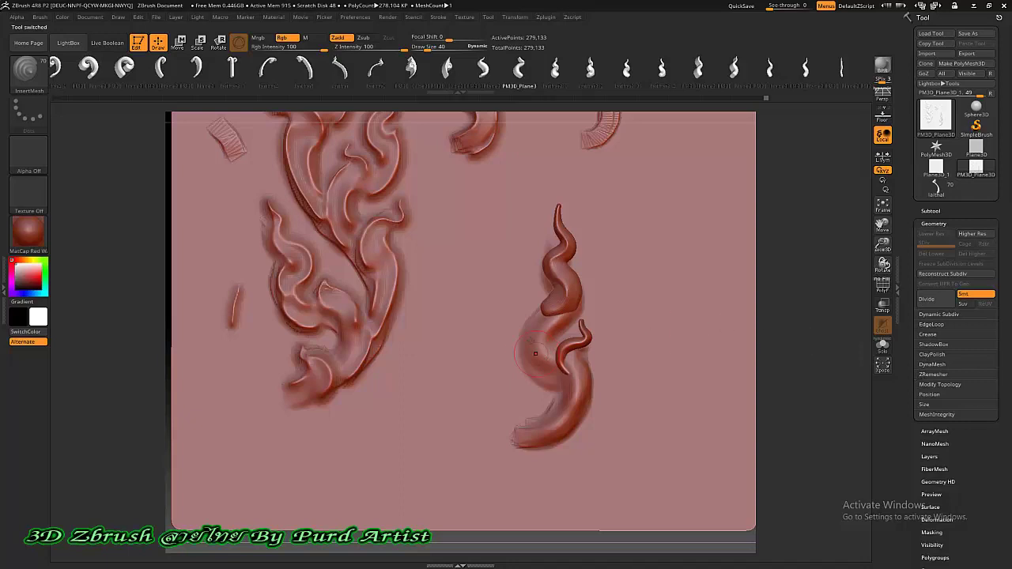
- Fuse the inserted ornaments with the plane using DynaMesh at resolution 504
{"action": "left_click", "coordinate": [931, 364]}
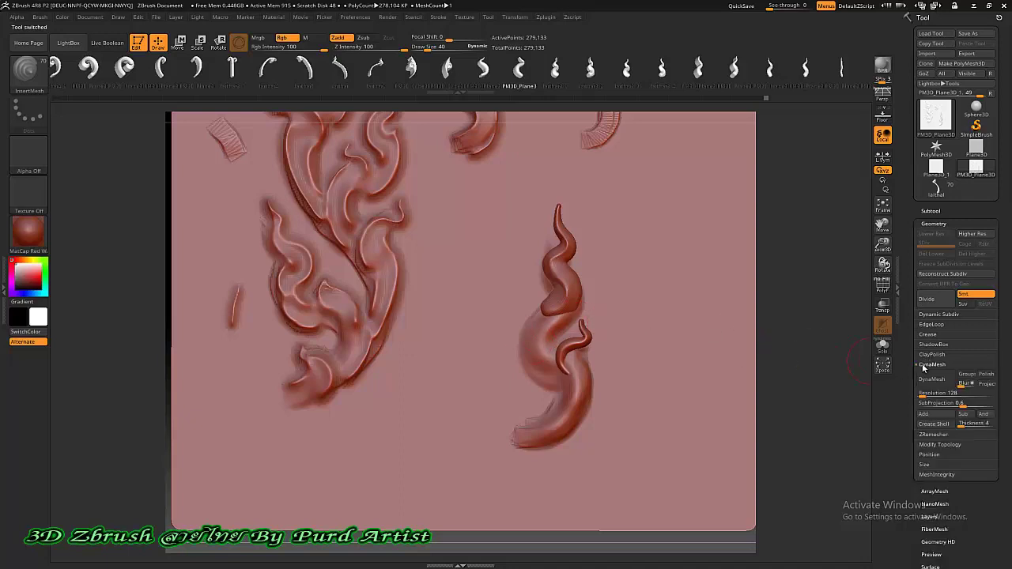
{"action": "left_click", "coordinate": [931, 379]}
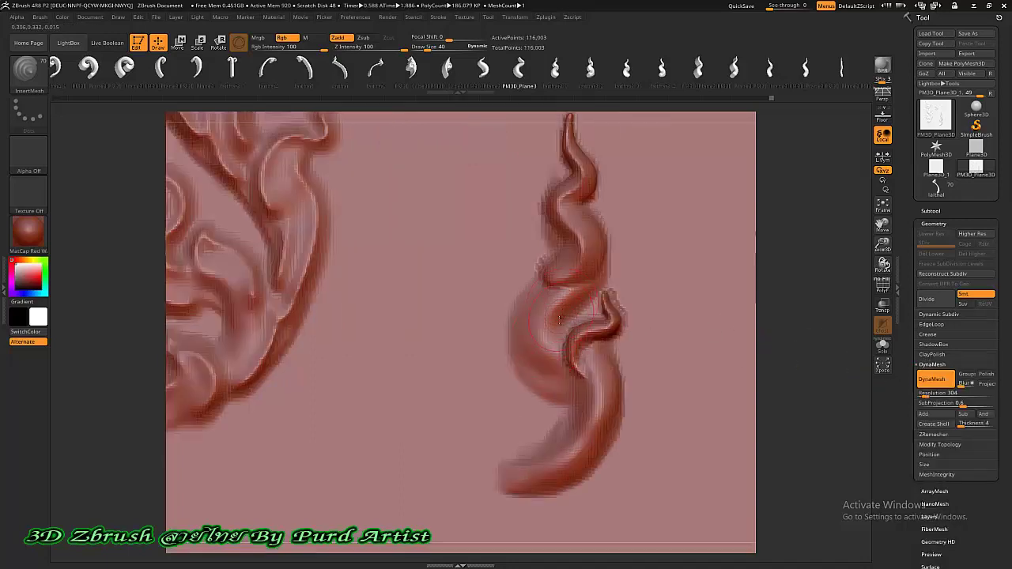
{"action": "key", "text": "ctrl+z"}
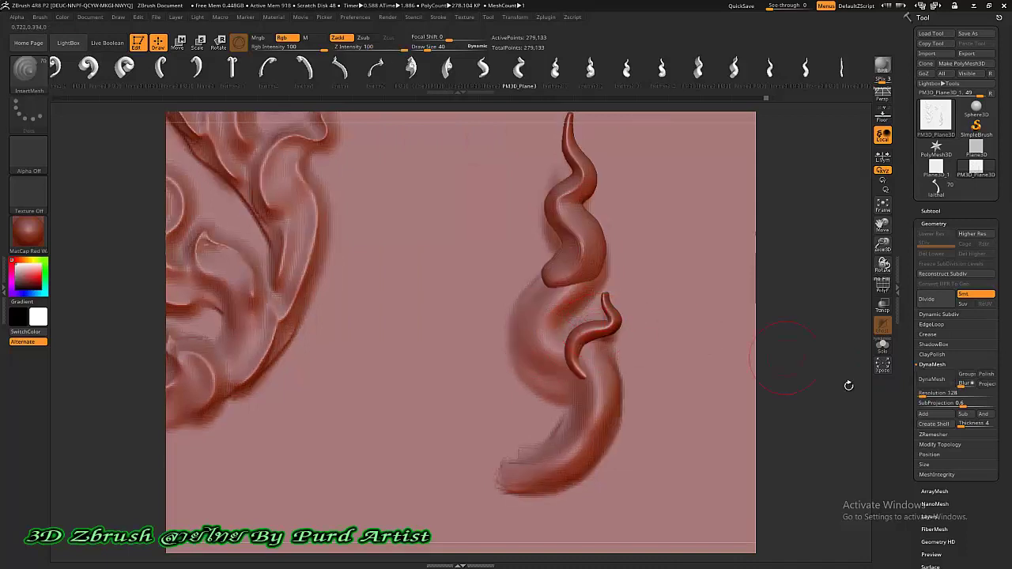
{"action": "left_click", "coordinate": [943, 393]}
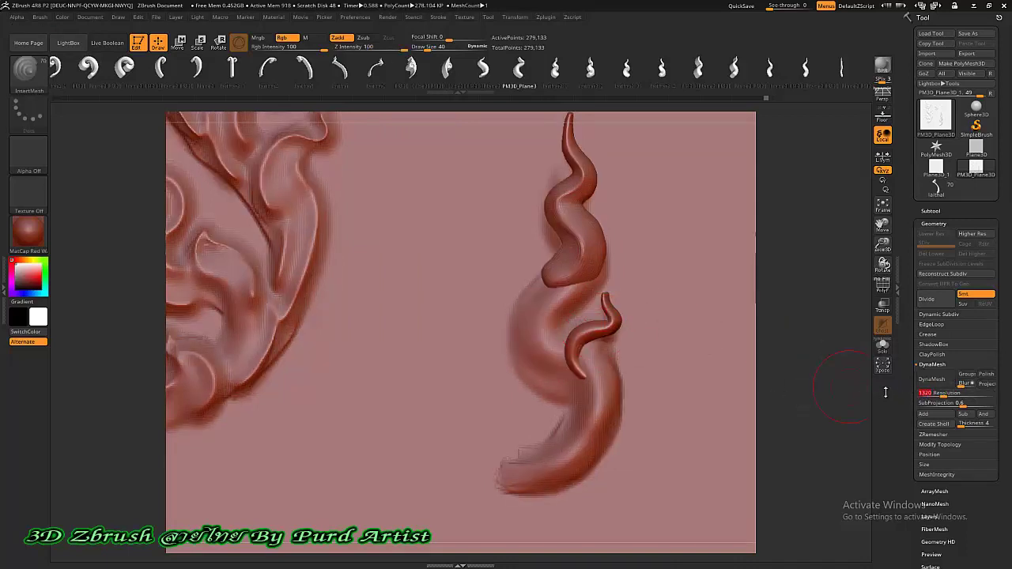
{"action": "key", "text": "Return"}
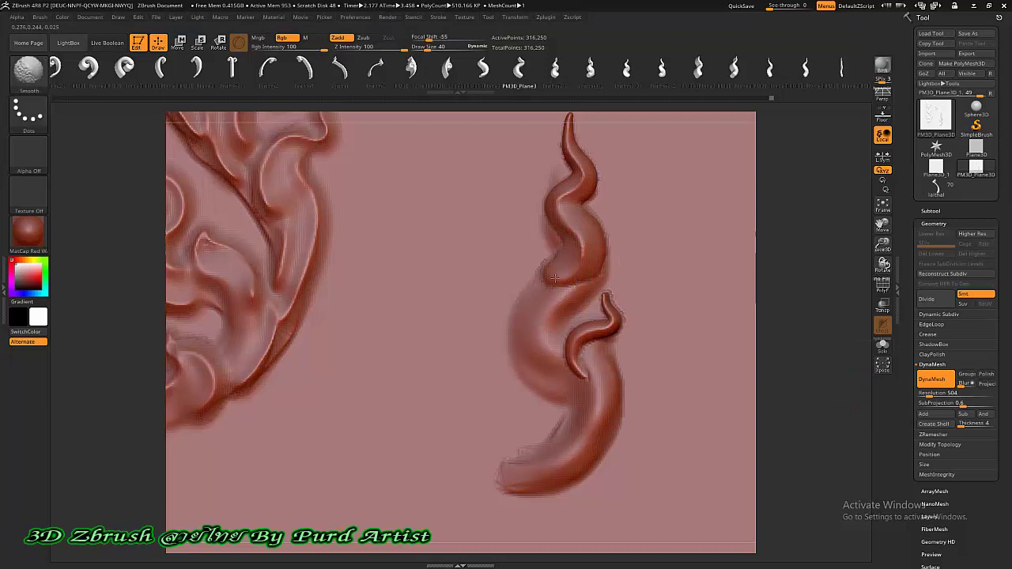
- Undo the stray mesh insert and build up the strand between the upper flame and the small curl with ClayBuildup
{"action": "left_click_drag", "start_coordinate": [567, 254], "coordinate": [561, 265]}
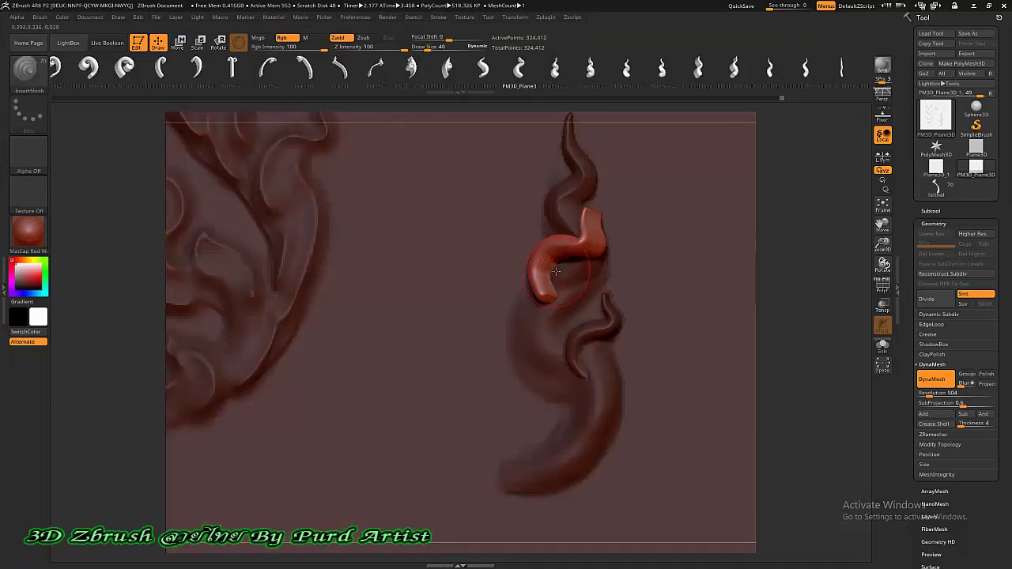
{"action": "key", "text": "ctrl+z"}
{"action": "key", "text": "b"}
{"action": "key", "text": "c"}
{"action": "key", "text": "b"}
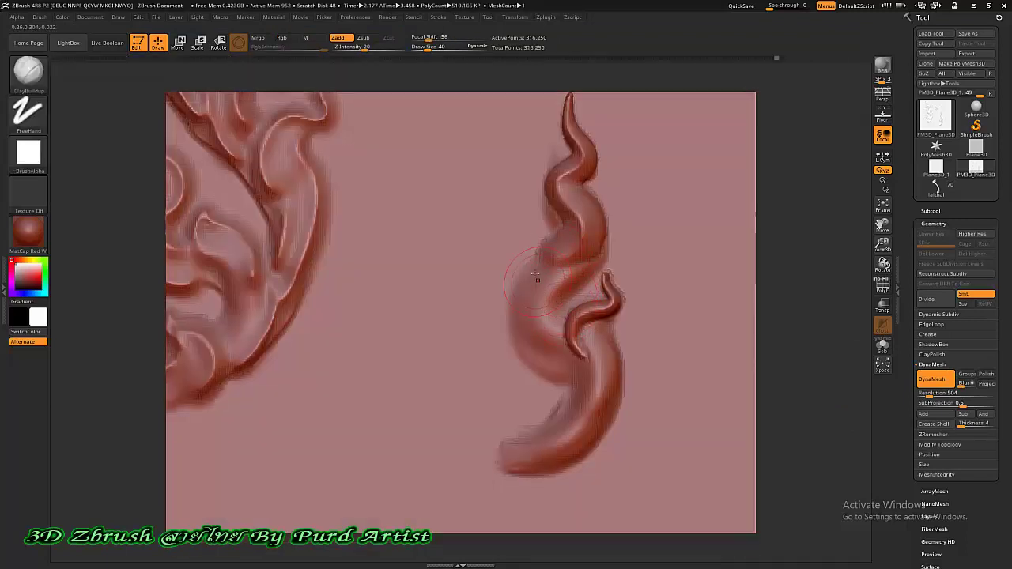
{"action": "mouse_move", "coordinate": [561, 249]}
{"action": "left_mouse_down"}
{"action": "mouse_move", "coordinate": [533, 287]}
{"action": "mouse_move", "coordinate": [556, 358]}
{"action": "left_mouse_up"}
{"action": "mouse_move", "coordinate": [546, 273]}
{"action": "left_mouse_down"}
{"action": "mouse_move", "coordinate": [534, 294]}
{"action": "mouse_move", "coordinate": [539, 271]}
{"action": "left_mouse_up"}
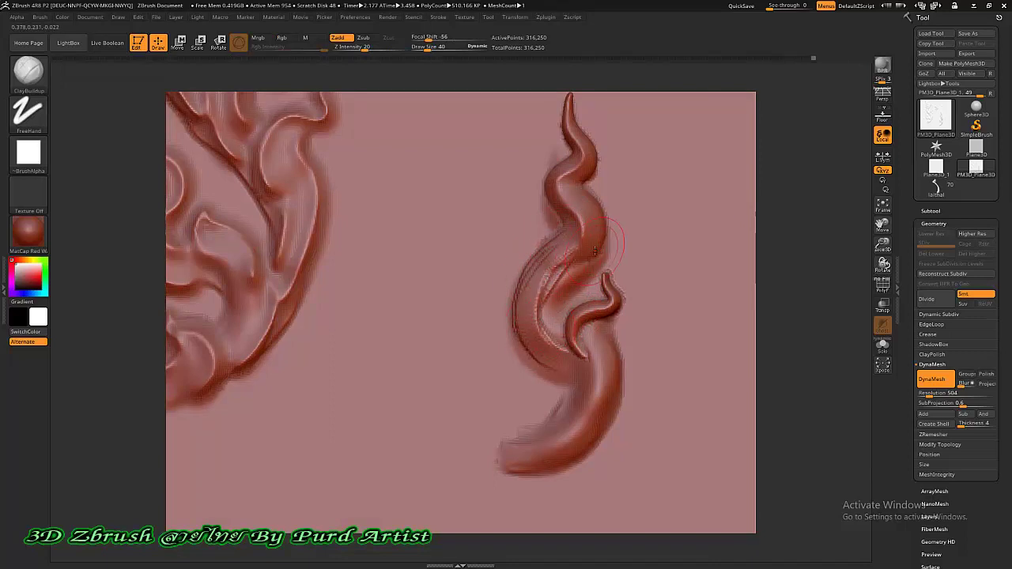
{"action": "mouse_move", "coordinate": [595, 251]}
{"action": "left_mouse_down"}
{"action": "mouse_move", "coordinate": [569, 269]}
{"action": "mouse_move", "coordinate": [565, 343]}
{"action": "left_mouse_up"}
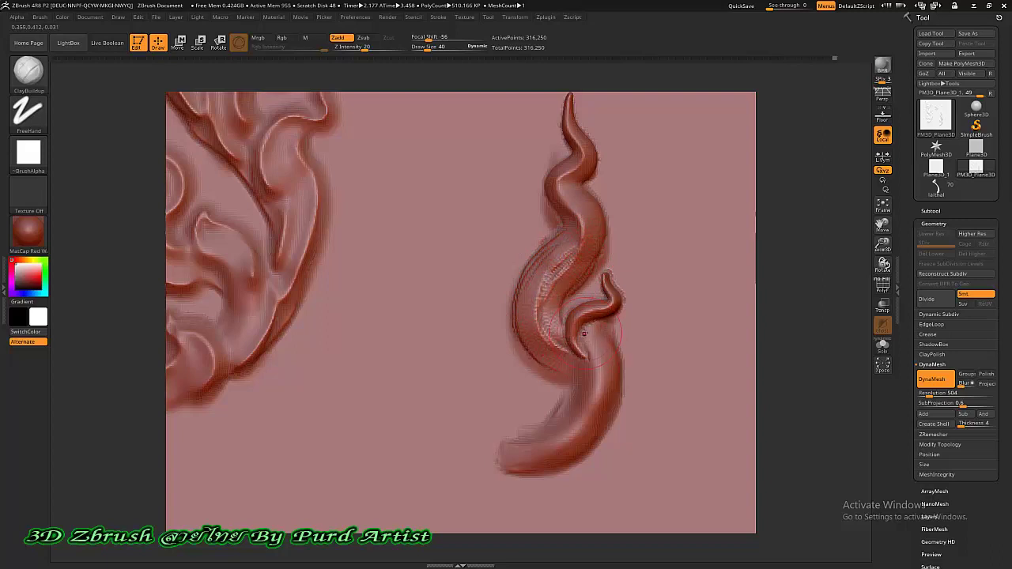
- Smooth the built-up clay so the upper flame and the small curl blend into the main strand
{"action": "left_click_drag", "start_coordinate": [554, 300], "coordinate": [562, 258], "text": "shift"}
{"action": "left_click_drag", "start_coordinate": [559, 358], "coordinate": [566, 277], "text": "shift"}
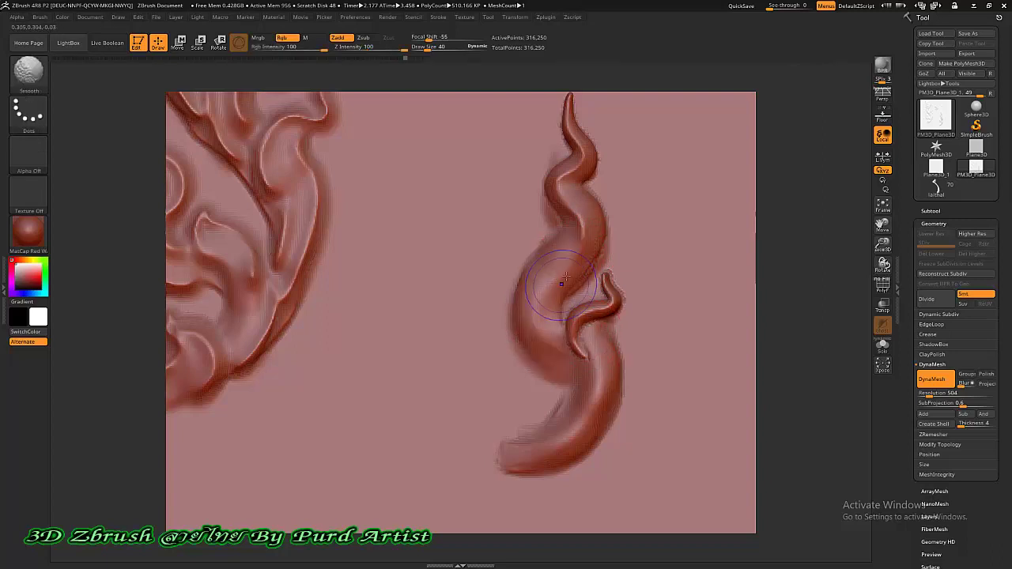
{"action": "left_click_drag", "start_coordinate": [591, 243], "coordinate": [587, 256], "text": "shift"}
{"action": "mouse_move", "coordinate": [583, 332]}
{"action": "left_mouse_down"}
{"action": "mouse_move", "coordinate": [596, 353]}
{"action": "mouse_move", "coordinate": [588, 410]}
{"action": "mouse_move", "coordinate": [571, 420]}
{"action": "mouse_move", "coordinate": [586, 344]}
{"action": "left_mouse_up"}
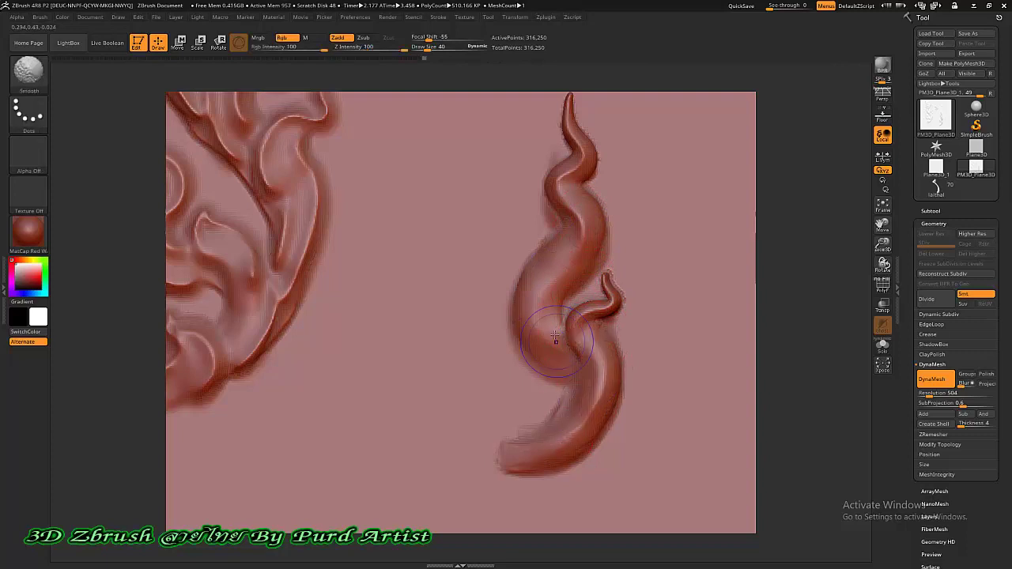
- Define a sharp ridge along the inner curve of the strand's middle bend with the DamStandard brush
{"action": "key", "text": "b"}
{"action": "key", "text": "d"}
{"action": "key", "text": "s"}
{"action": "mouse_move", "coordinate": [584, 234]}
{"action": "left_mouse_down", "text": "alt"}
{"action": "mouse_move", "coordinate": [554, 343]}
{"action": "mouse_move", "coordinate": [559, 273]}
{"action": "left_mouse_up", "text": "alt"}
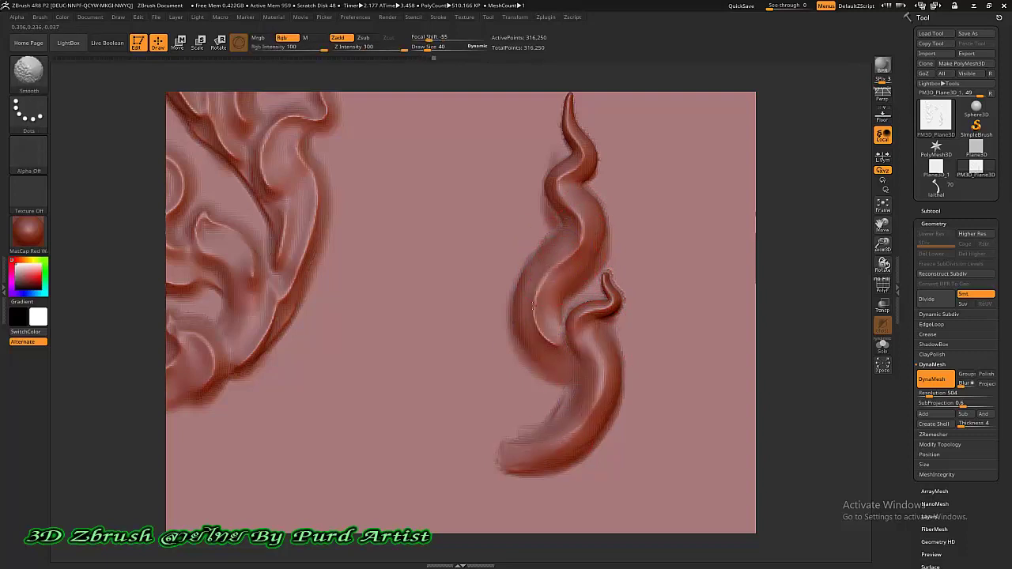
- Define a ridge along the inner curve of the lower strand with DamStandard and smooth it toward the small curl
{"action": "mouse_move", "coordinate": [593, 338]}
{"action": "left_mouse_down"}
{"action": "mouse_move", "coordinate": [603, 365]}
{"action": "mouse_move", "coordinate": [556, 454]}
{"action": "left_mouse_up"}
{"action": "left_click_drag", "start_coordinate": [568, 442], "coordinate": [599, 356], "text": "shift"}
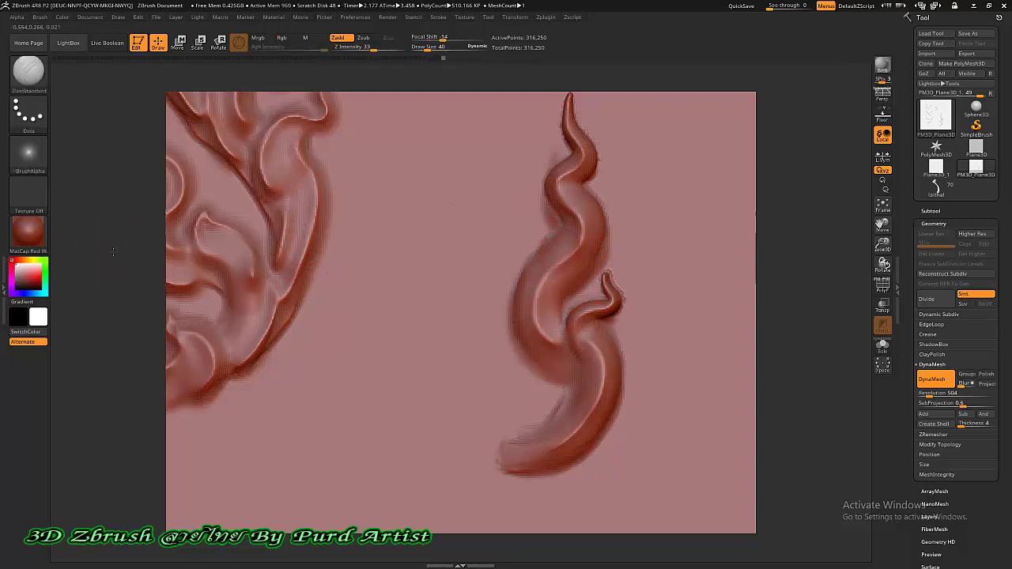
{"action": "mouse_move", "coordinate": [113, 251]}
{"action": "left_mouse_down"}
{"action": "mouse_move", "coordinate": [89, 253]}
{"action": "mouse_move", "coordinate": [118, 254]}
{"action": "left_mouse_up"}
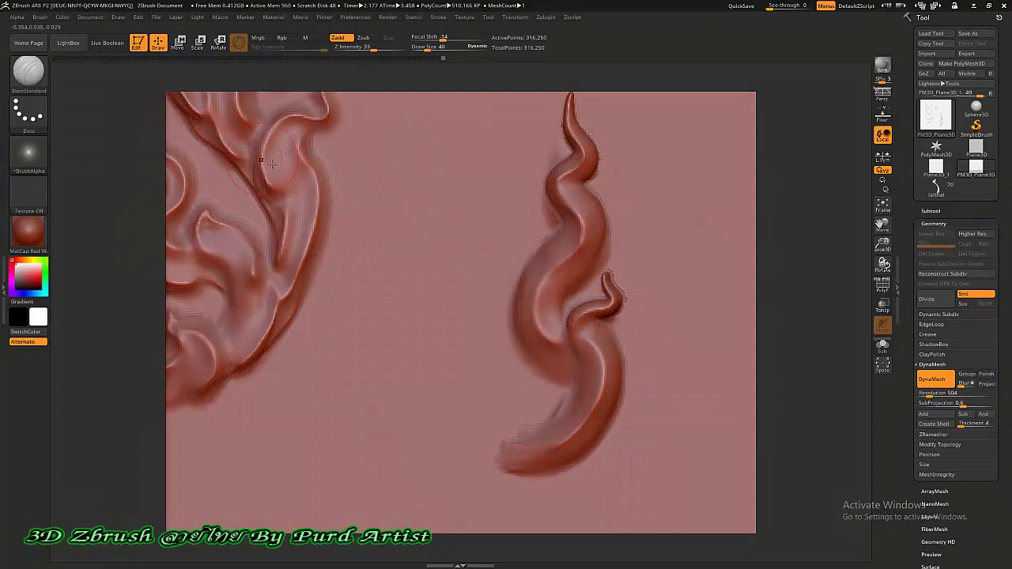
- Activate the InsertMesh brush and look over the ornament parts in the laithai tool, returning to the sculpted plane
{"action": "key", "text": "b"}
{"action": "key", "text": "i"}
{"action": "key", "text": "m"}
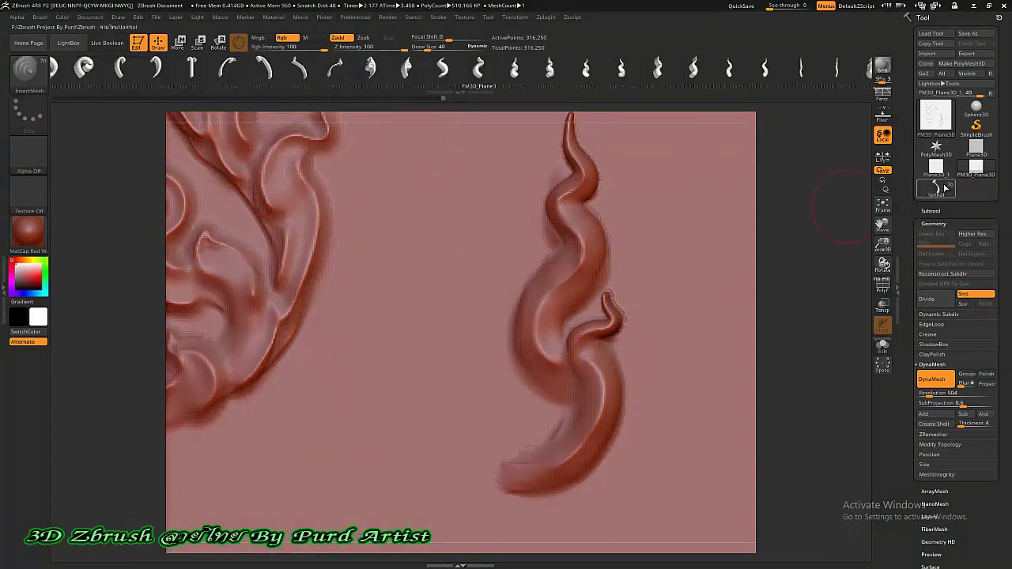
{"action": "left_click", "coordinate": [936, 188]}
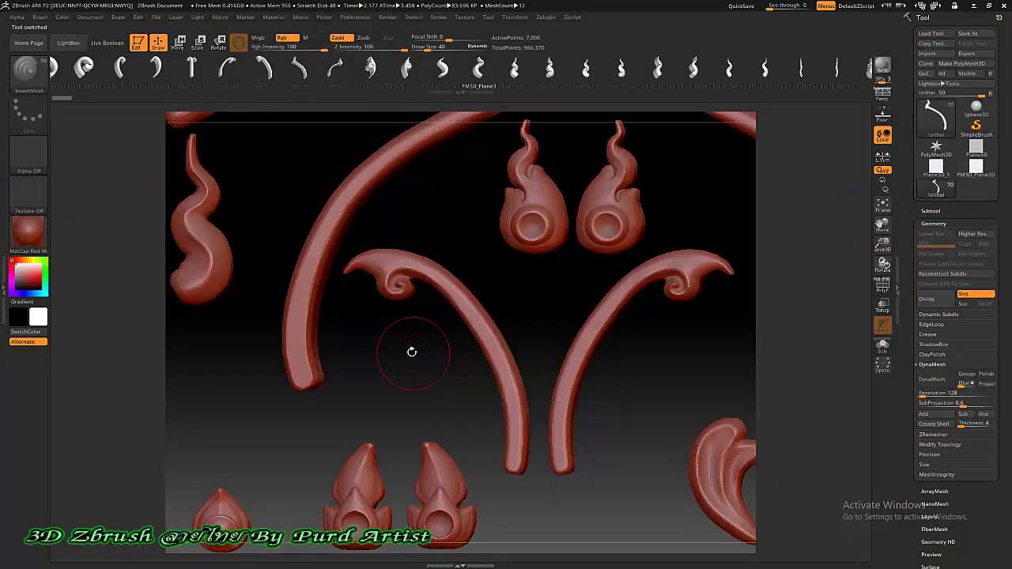
{"action": "left_click_drag", "start_coordinate": [426, 326], "coordinate": [545, 156], "text": "alt"}
{"action": "left_click_drag", "start_coordinate": [422, 304], "coordinate": [468, 448], "text": "alt"}
{"action": "left_click_drag", "start_coordinate": [502, 355], "coordinate": [468, 293], "text": "alt"}
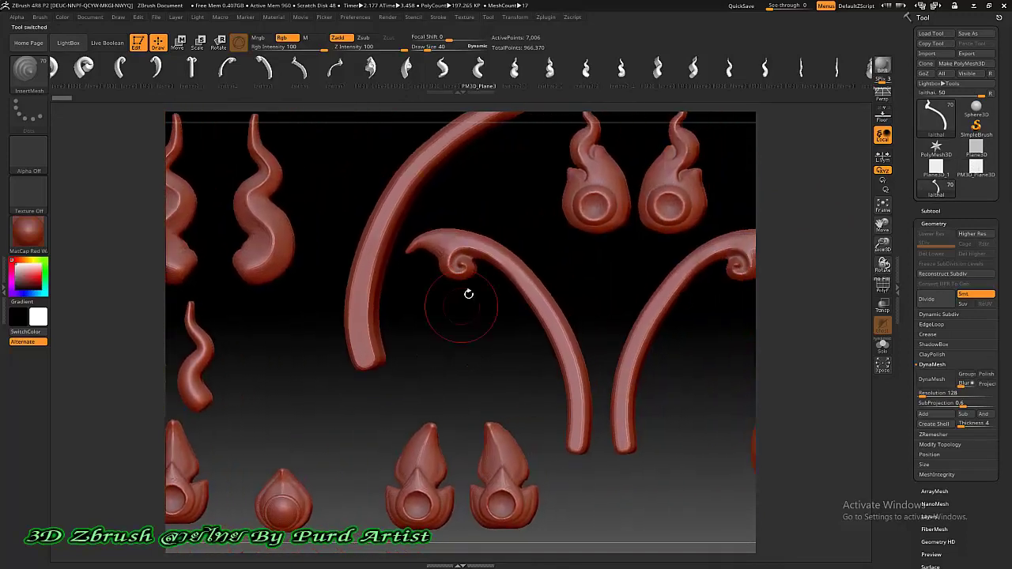
{"action": "left_click", "coordinate": [976, 166]}
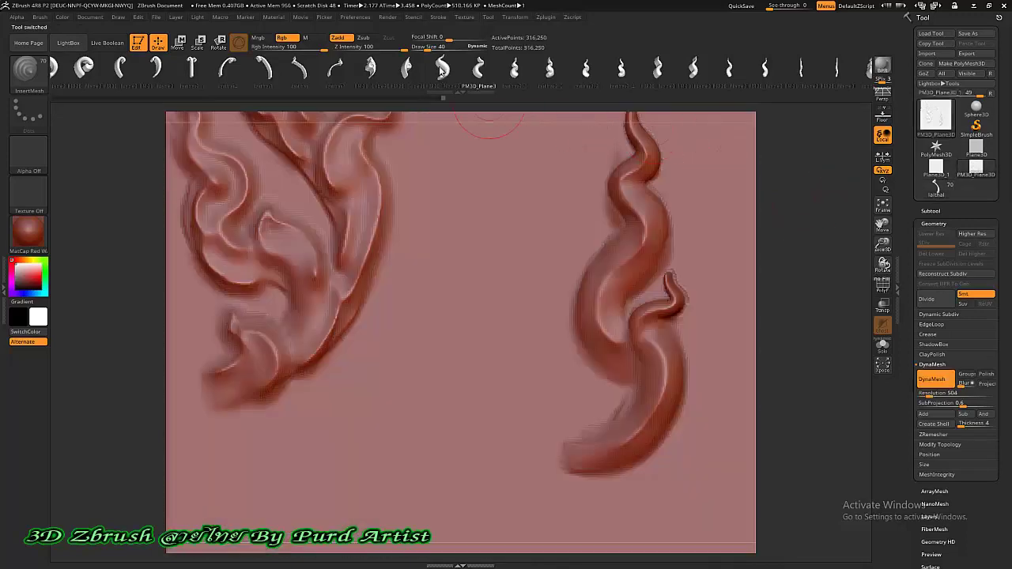
- Insert the laithai4_2 spiral curl on the inner side of the lower strand and clear the mask
{"action": "left_click_drag", "start_coordinate": [669, 81], "coordinate": [352, 77]}
{"action": "left_click_drag", "start_coordinate": [473, 77], "coordinate": [687, 79]}
{"action": "left_click_drag", "start_coordinate": [340, 79], "coordinate": [672, 80]}
{"action": "left_click_drag", "start_coordinate": [271, 78], "coordinate": [344, 77]}
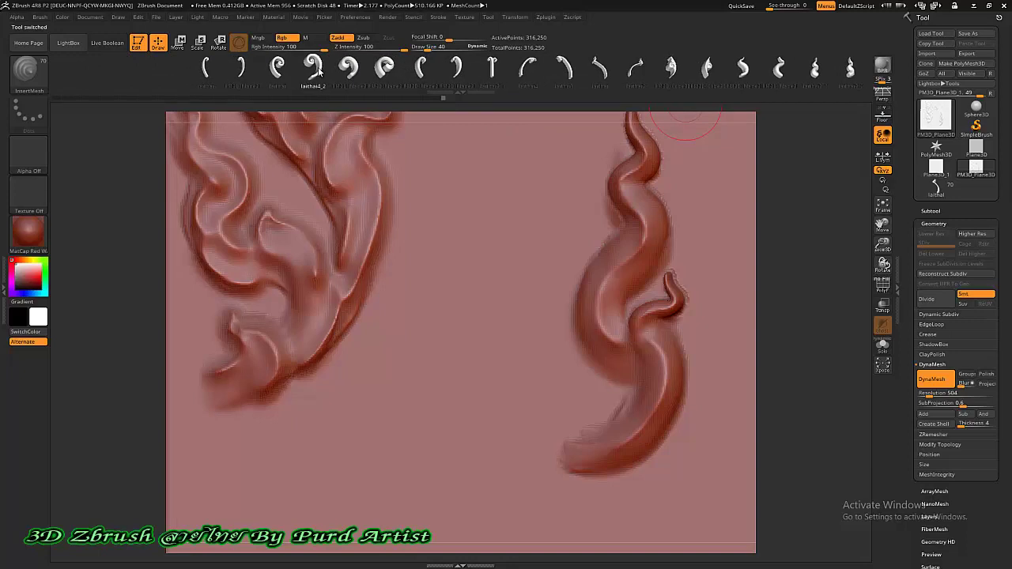
{"action": "left_click", "coordinate": [41, 17]}
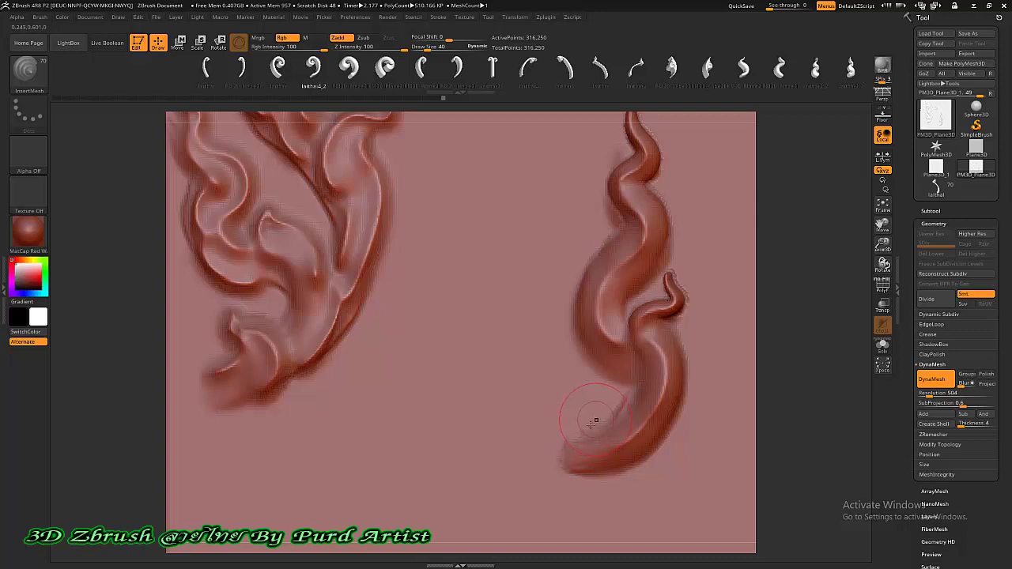
{"action": "mouse_move", "coordinate": [595, 421]}
{"action": "left_mouse_down"}
{"action": "mouse_move", "coordinate": [601, 391]}
{"action": "mouse_move", "coordinate": [609, 427]}
{"action": "mouse_move", "coordinate": [582, 463]}
{"action": "mouse_move", "coordinate": [559, 473]}
{"action": "mouse_move", "coordinate": [533, 454]}
{"action": "mouse_move", "coordinate": [537, 436]}
{"action": "mouse_move", "coordinate": [586, 419]}
{"action": "mouse_move", "coordinate": [565, 436]}
{"action": "mouse_move", "coordinate": [571, 415]}
{"action": "mouse_move", "coordinate": [575, 425]}
{"action": "left_mouse_up"}
{"action": "left_click", "coordinate": [178, 43]}
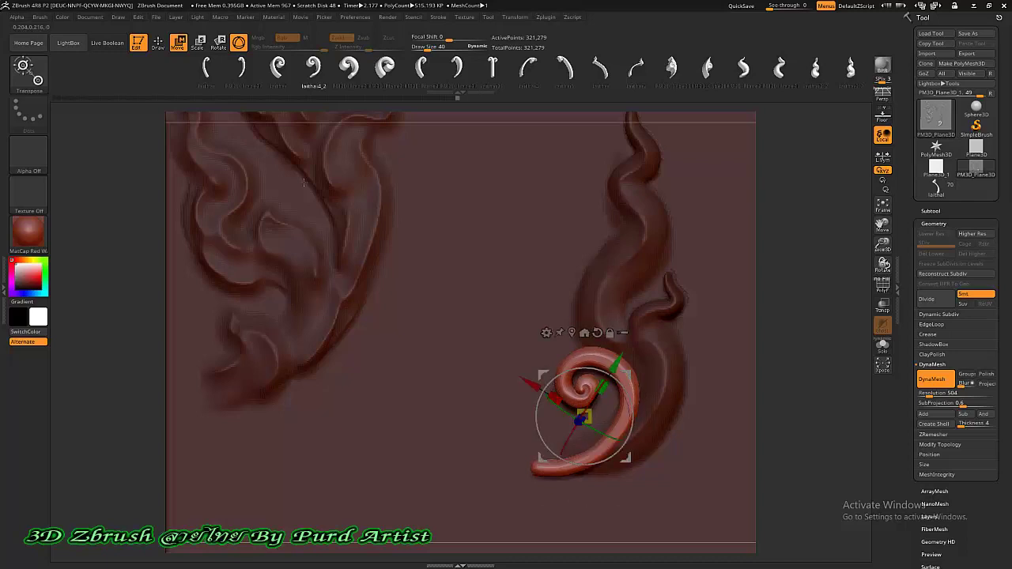
{"action": "left_click", "coordinate": [160, 44]}
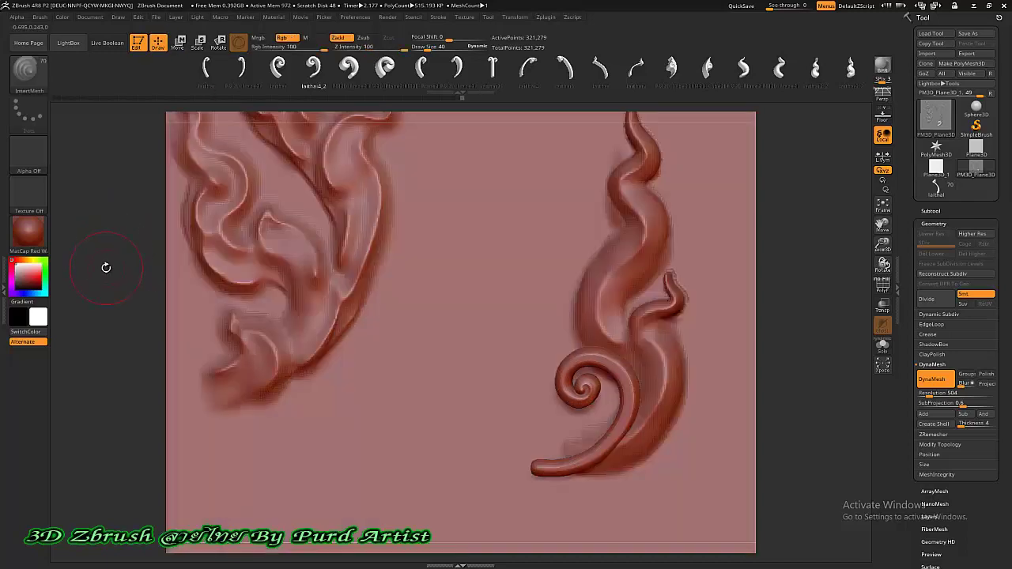
{"action": "key", "text": "ctrl"}
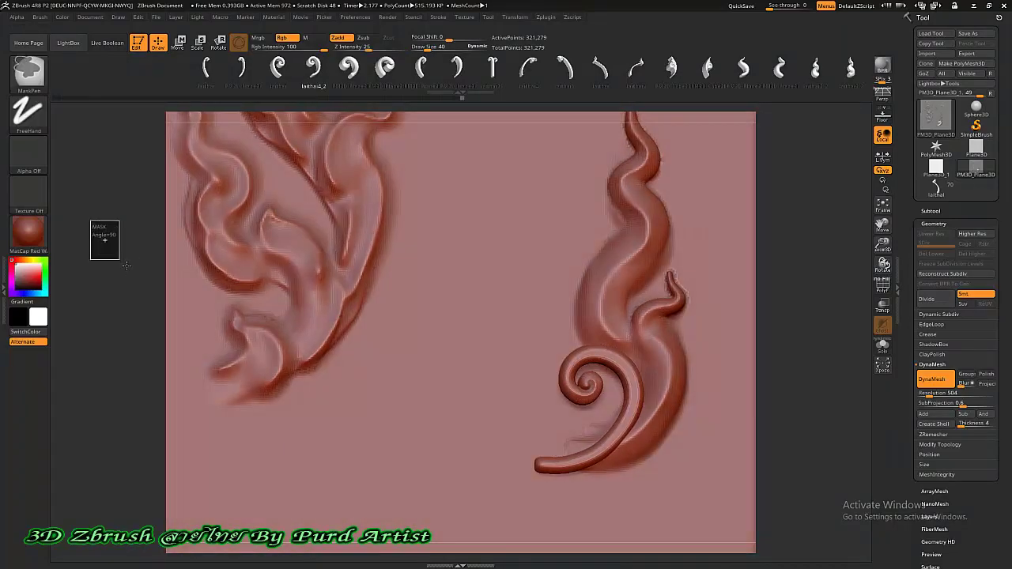
{"action": "left_click_drag", "start_coordinate": [90, 221], "coordinate": [127, 266], "text": "ctrl"}
- Insert a leafy flourish at the base of the lower strand, adjust its placement, and clear the mask
{"action": "left_click_drag", "start_coordinate": [744, 71], "coordinate": [629, 82]}
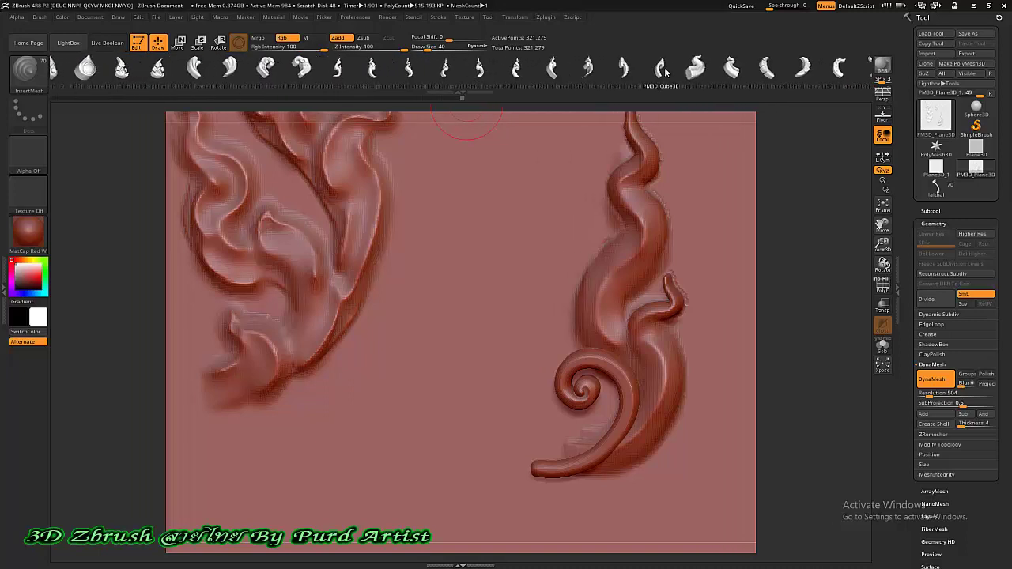
{"action": "mouse_move", "coordinate": [540, 453]}
{"action": "left_mouse_down"}
{"action": "mouse_move", "coordinate": [492, 475]}
{"action": "mouse_move", "coordinate": [535, 456]}
{"action": "left_mouse_up"}
{"action": "left_click", "coordinate": [179, 42]}
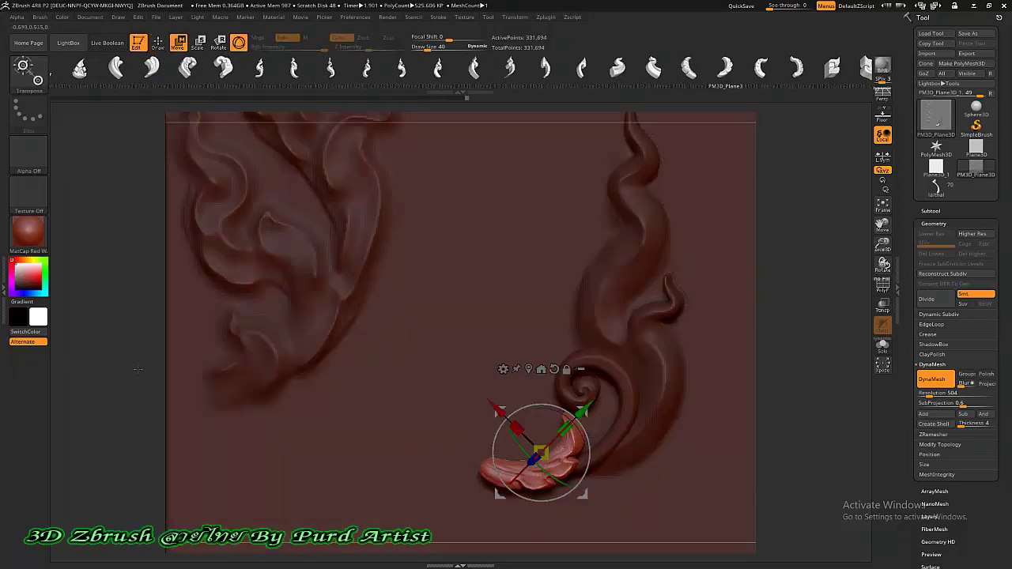
{"action": "right_click_drag", "start_coordinate": [506, 468], "coordinate": [491, 468]}
{"action": "left_click_drag", "start_coordinate": [516, 458], "coordinate": [527, 457]}
{"action": "right_click_drag", "start_coordinate": [167, 223], "coordinate": [181, 222]}
{"action": "key", "text": "q"}
{"action": "left_click_drag", "start_coordinate": [96, 206], "coordinate": [119, 235], "text": "ctrl"}
- Compare the newly assembled flame ornament with the larger sculpted ornament beside it on the plane
{"action": "right_click_drag", "start_coordinate": [369, 366], "coordinate": [407, 365], "text": "ctrl"}
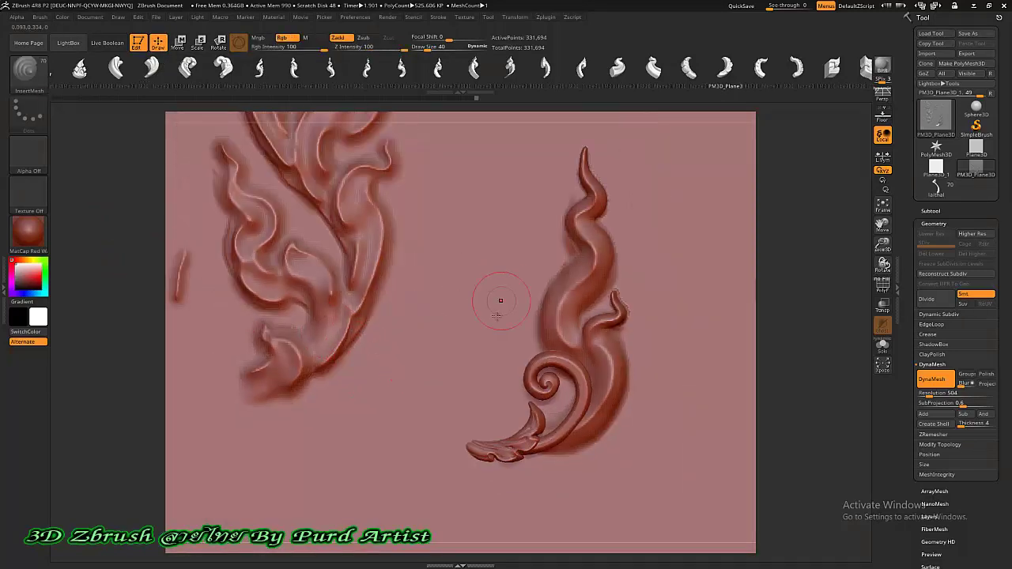
{"action": "left_click_drag", "start_coordinate": [129, 313], "coordinate": [159, 399], "text": "alt"}
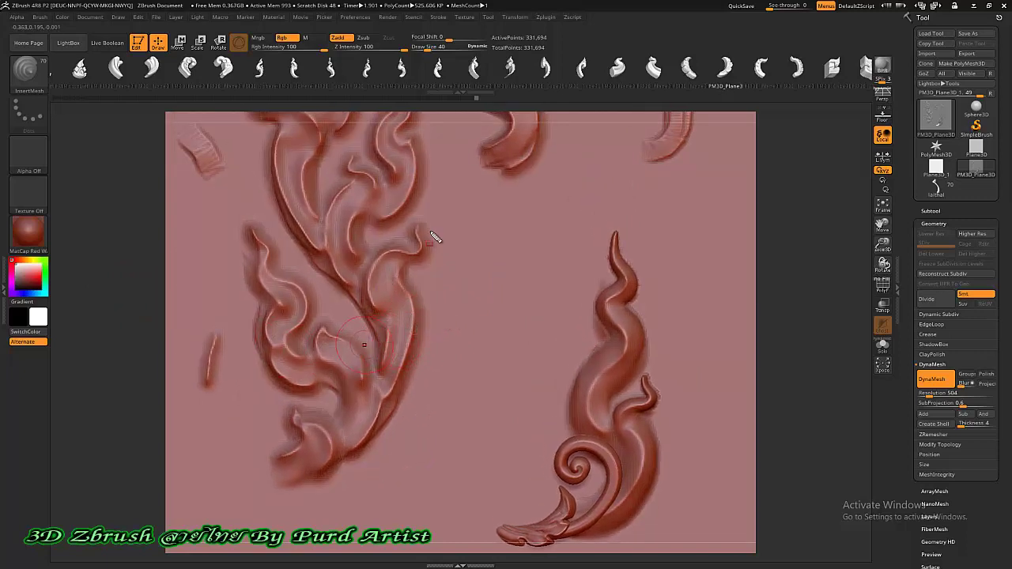
{"action": "left_click_drag", "start_coordinate": [289, 342], "coordinate": [295, 327]}
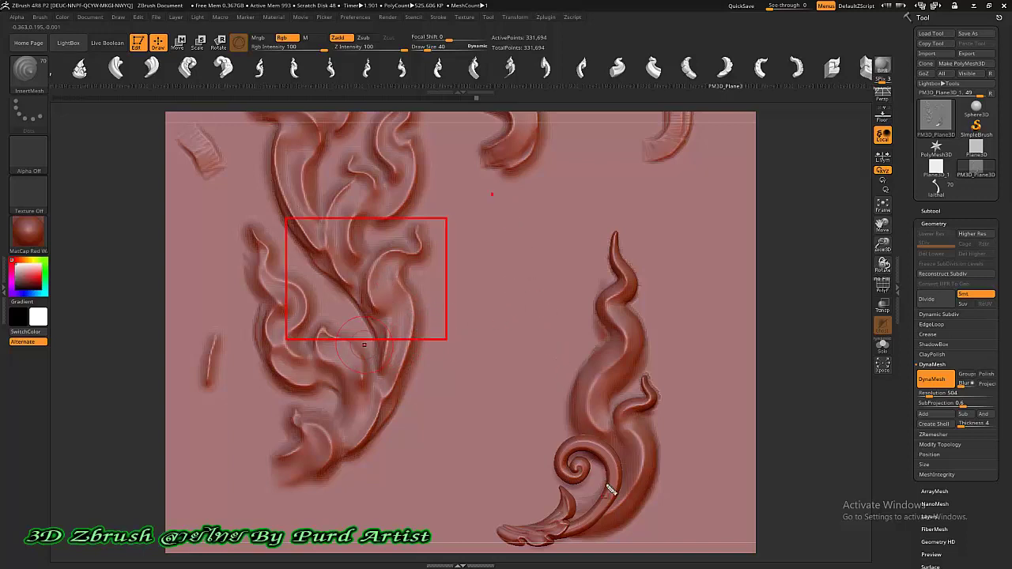
{"action": "mouse_move", "coordinate": [610, 489]}
{"action": "left_mouse_down"}
{"action": "mouse_move", "coordinate": [630, 535]}
{"action": "mouse_move", "coordinate": [678, 560]}
{"action": "left_mouse_up"}
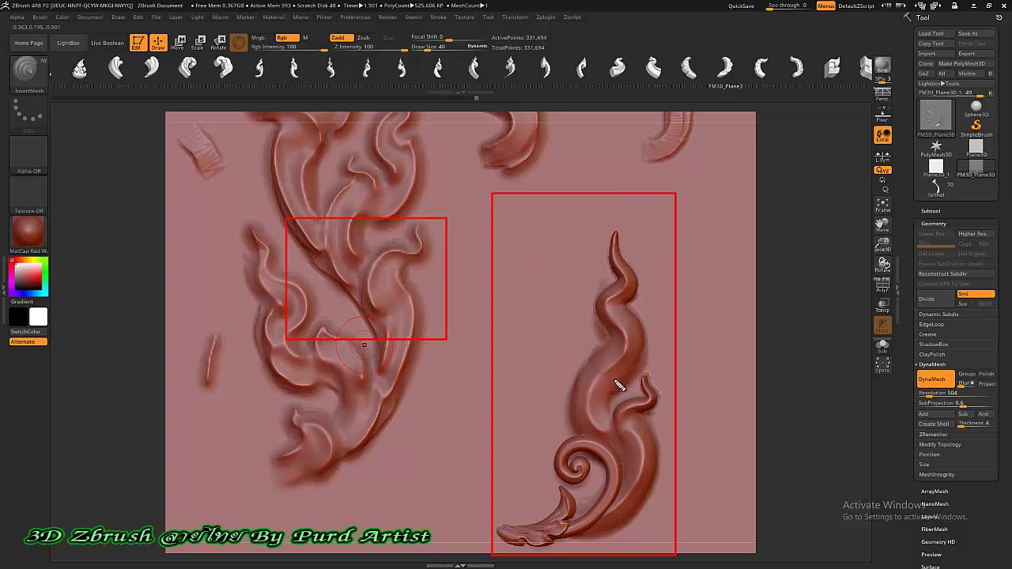
{"action": "key", "text": "Escape"}
{"action": "right_click_drag", "start_coordinate": [488, 384], "coordinate": [498, 373], "text": "ctrl"}
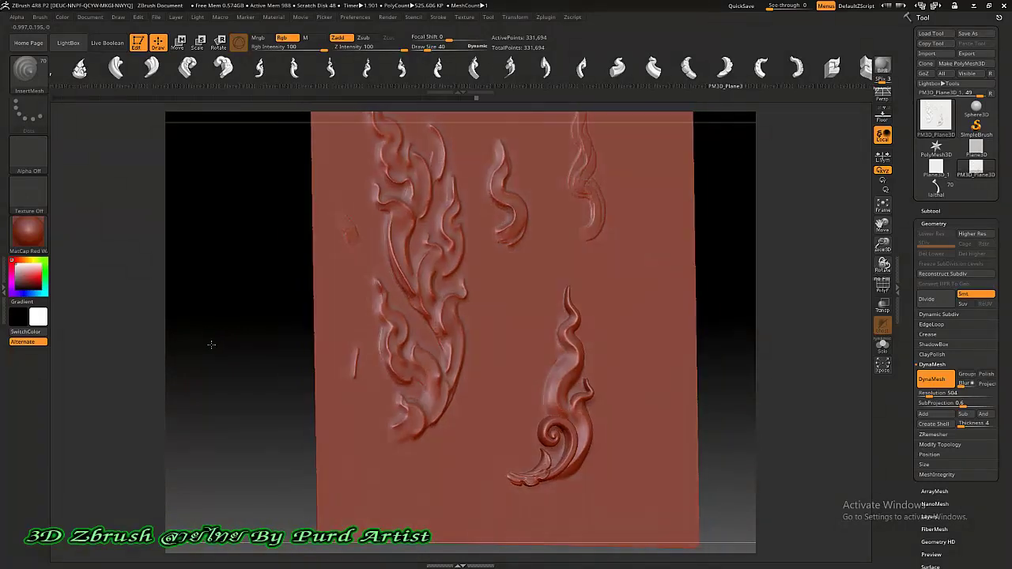
{"action": "key", "text": "shift"}
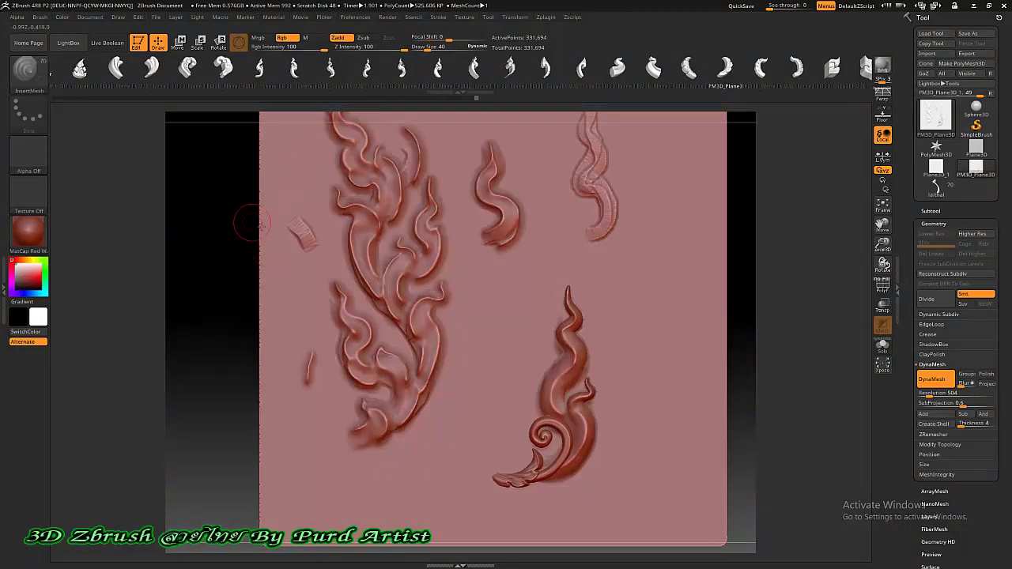
- Examine the mirrored ornament parts and the rounded lotus petal parts in the laithai tool
{"action": "left_click", "coordinate": [936, 188]}
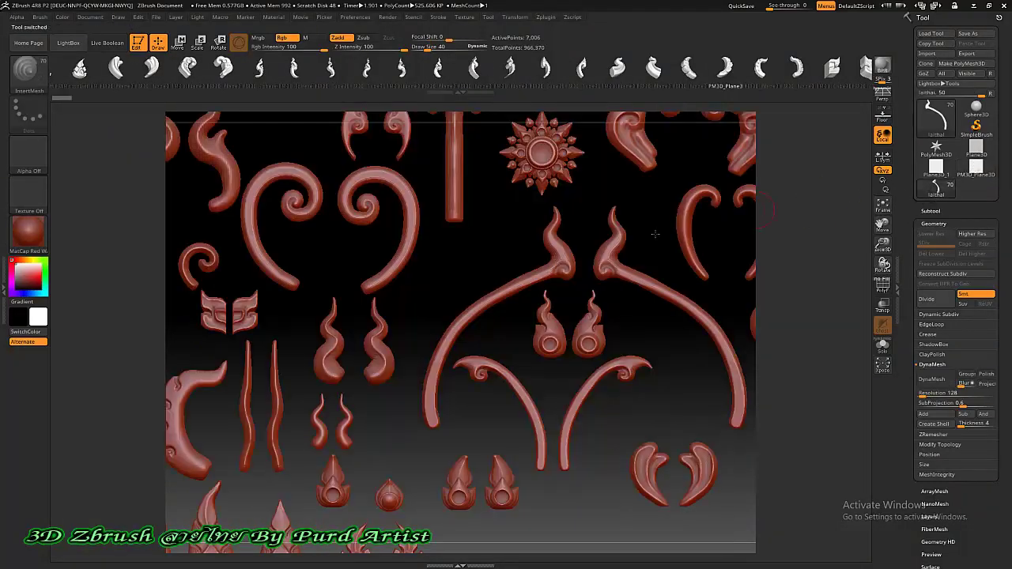
{"action": "right_click_drag", "start_coordinate": [436, 318], "coordinate": [445, 319], "text": "ctrl"}
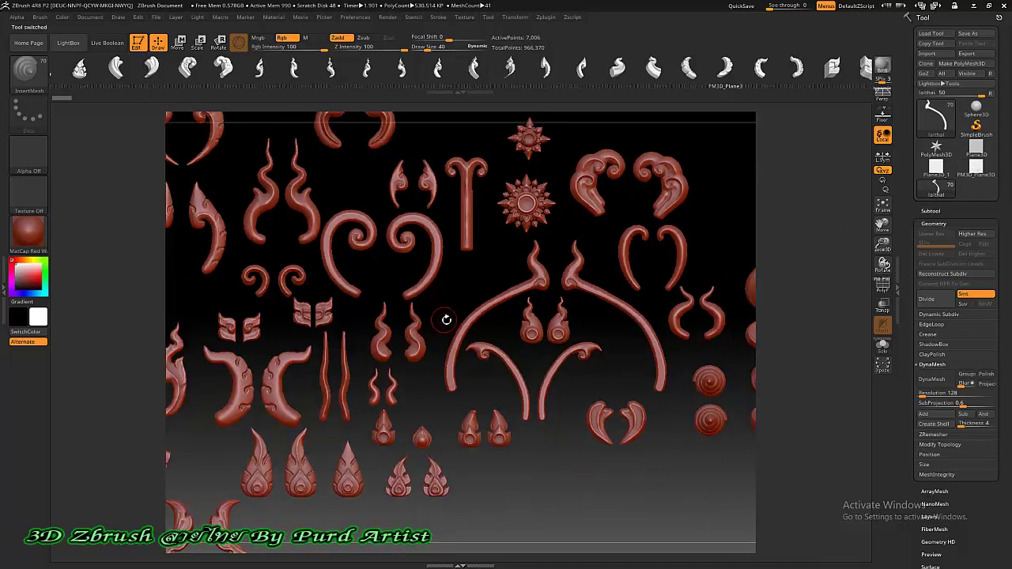
{"action": "left_click_drag", "start_coordinate": [575, 461], "coordinate": [391, 473], "text": "alt"}
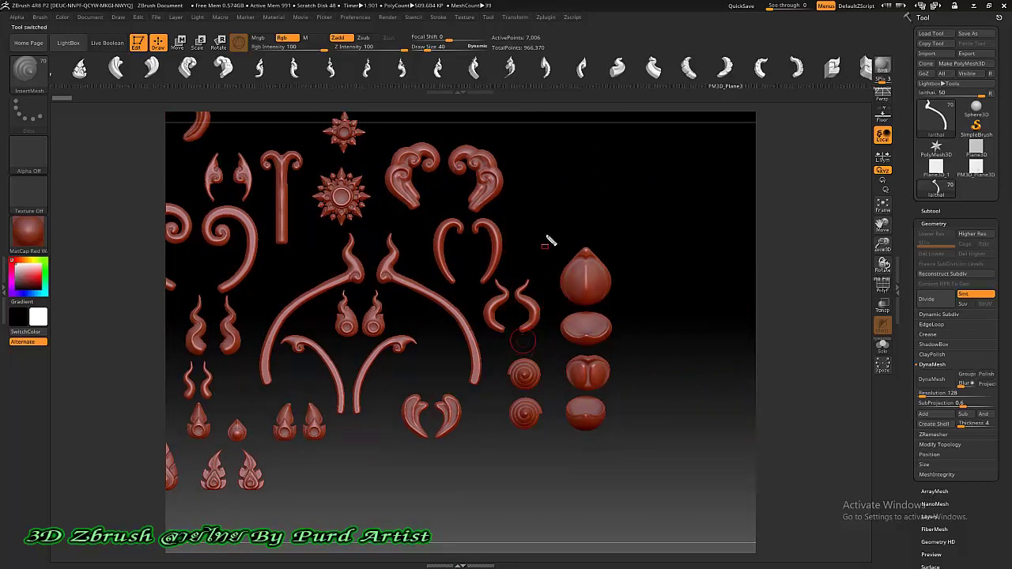
{"action": "left_click_drag", "start_coordinate": [603, 384], "coordinate": [637, 444], "text": "ctrl+shift"}
{"action": "key", "text": "Escape"}
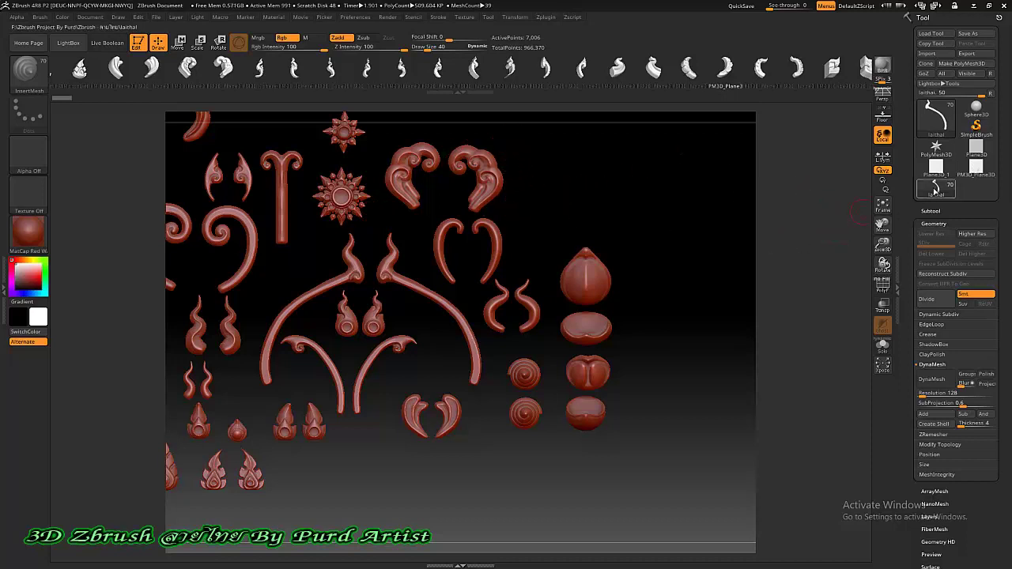
- Place a Cylinder3D on the empty canvas, enable editing, and convert it to a PolyMesh3D
{"action": "left_click", "coordinate": [977, 127]}
{"action": "left_click", "coordinate": [935, 119]}
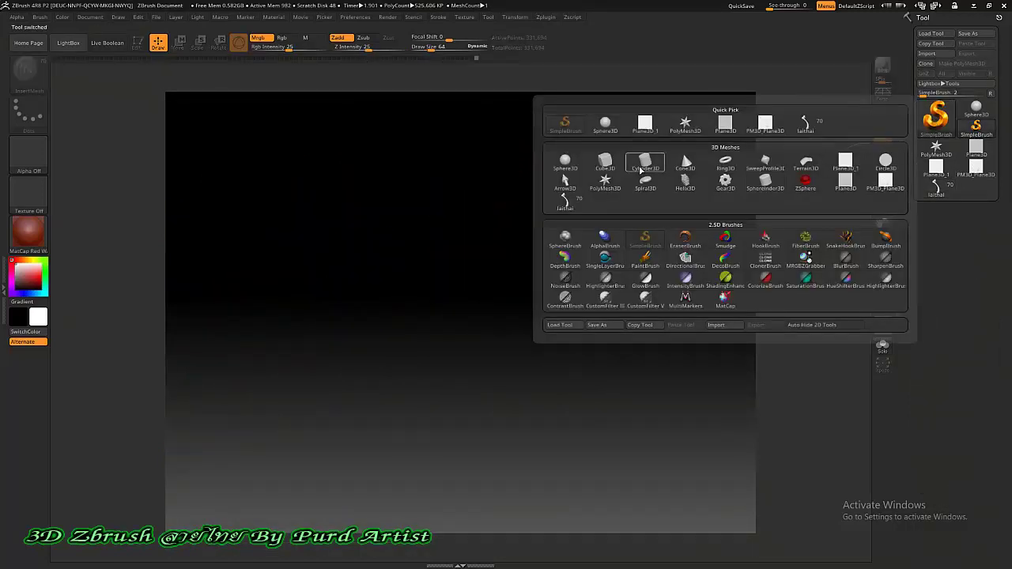
{"action": "left_click", "coordinate": [646, 164]}
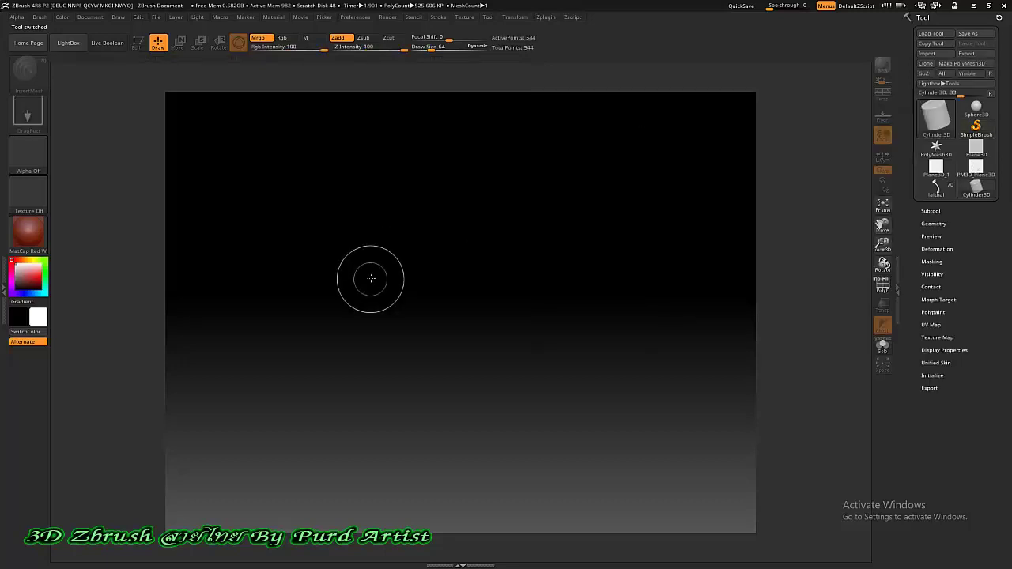
{"action": "left_click_drag", "start_coordinate": [427, 278], "coordinate": [436, 374]}
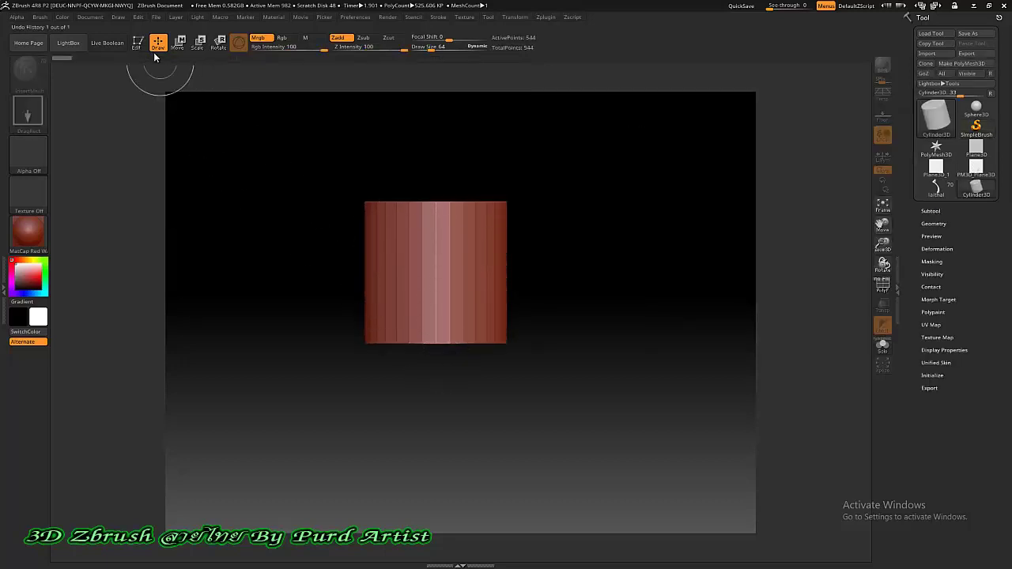
{"action": "left_click", "coordinate": [139, 43]}
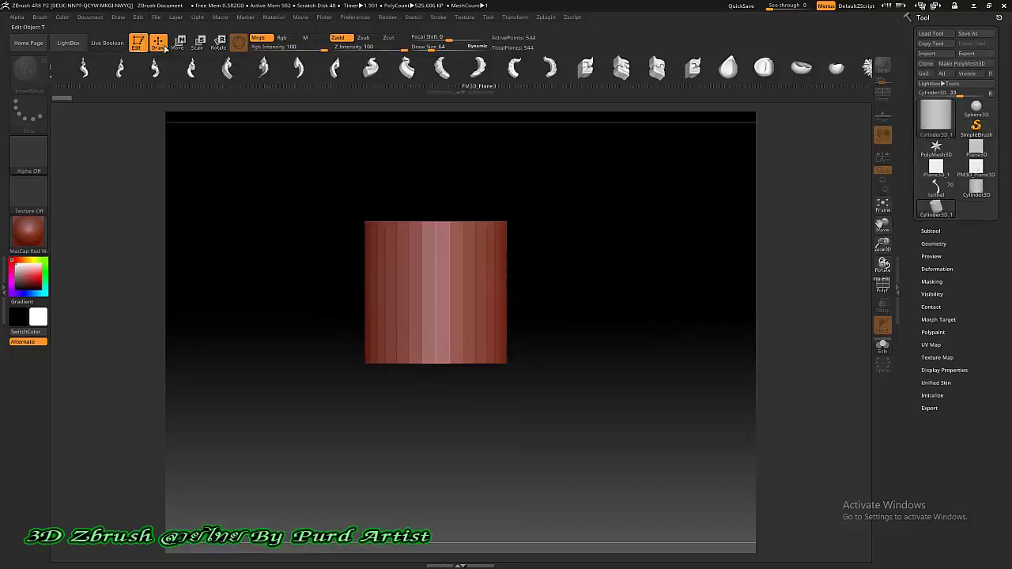
{"action": "left_click", "coordinate": [964, 64]}
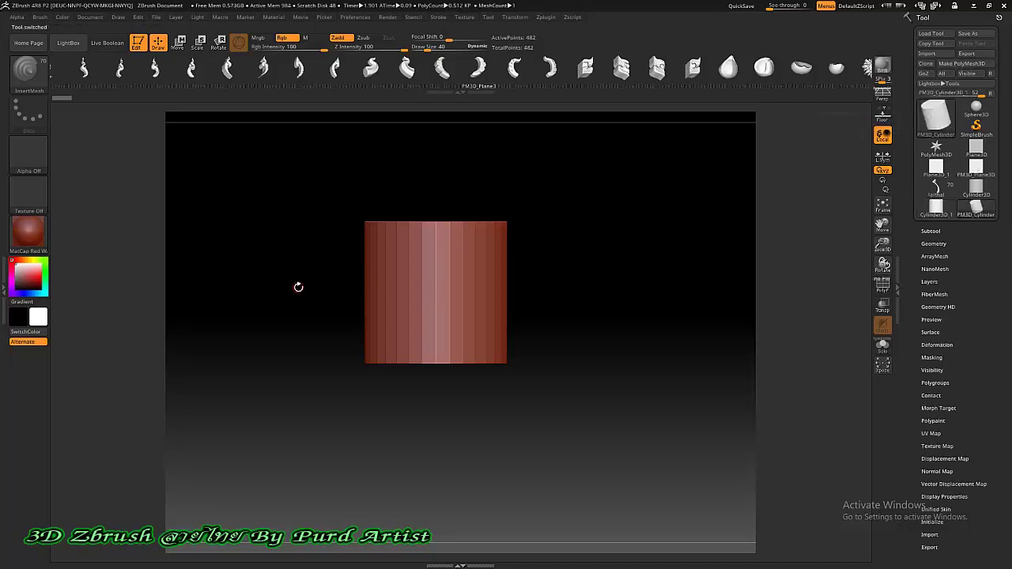
- Flatten the cylinder along its Y axis to less than half its height and return to Draw mode
{"action": "mouse_move", "coordinate": [298, 287]}
{"action": "left_mouse_down"}
{"action": "mouse_move", "coordinate": [305, 300]}
{"action": "mouse_move", "coordinate": [289, 312]}
{"action": "mouse_move", "coordinate": [287, 285]}
{"action": "left_mouse_up"}
{"action": "left_click", "coordinate": [180, 43]}
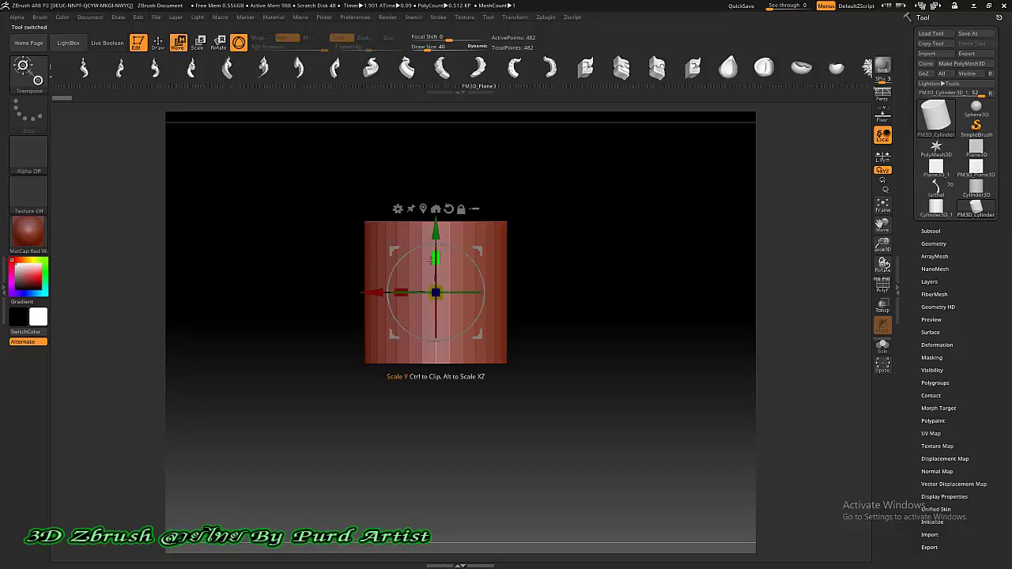
{"action": "left_click_drag", "start_coordinate": [434, 257], "coordinate": [432, 324]}
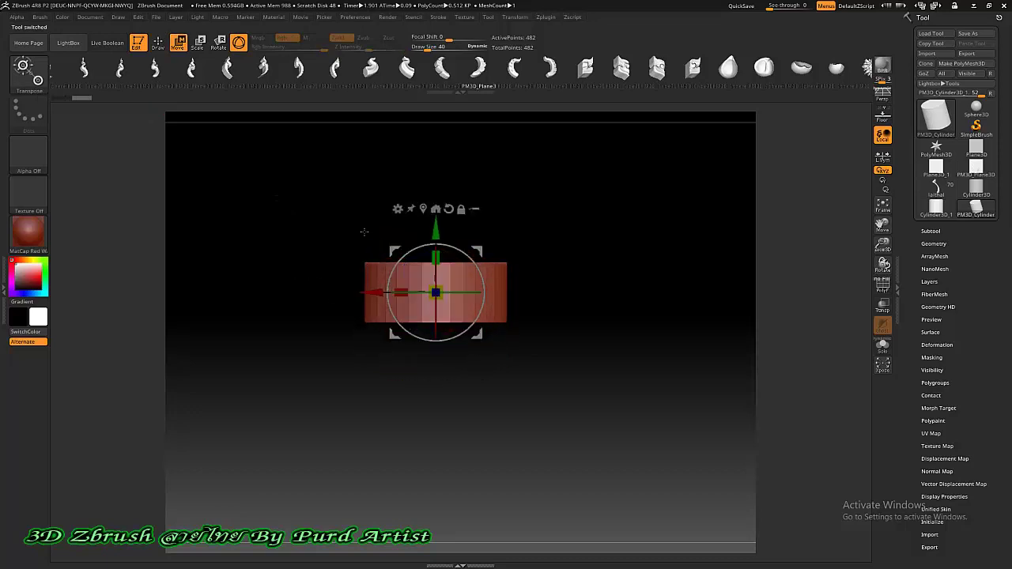
{"action": "key", "text": "q"}
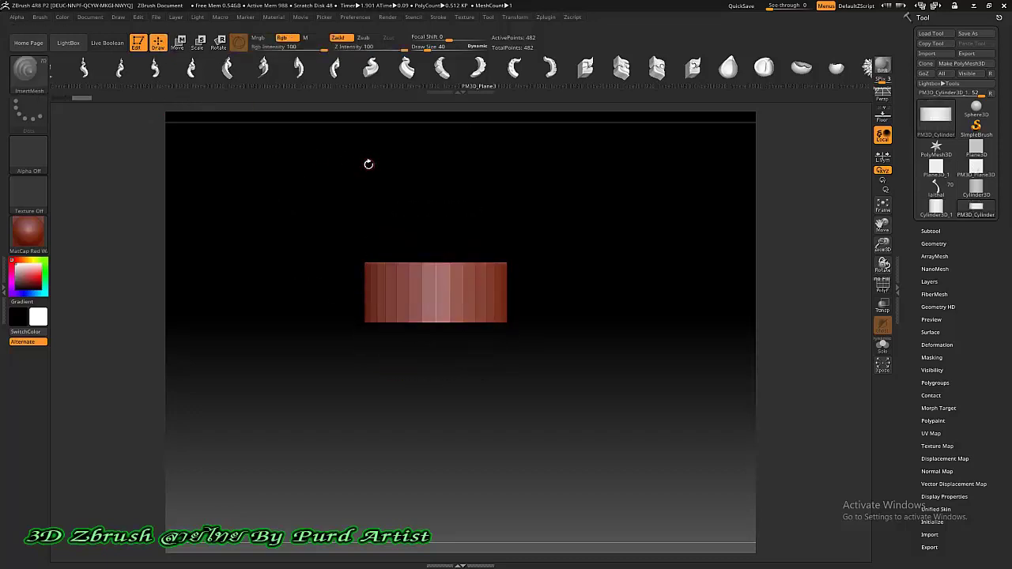
- Use radial symmetry around Y with a count of 16 to insert two staggered rings of pointed lotus petals around the cylinder
{"action": "left_click", "coordinate": [514, 17]}
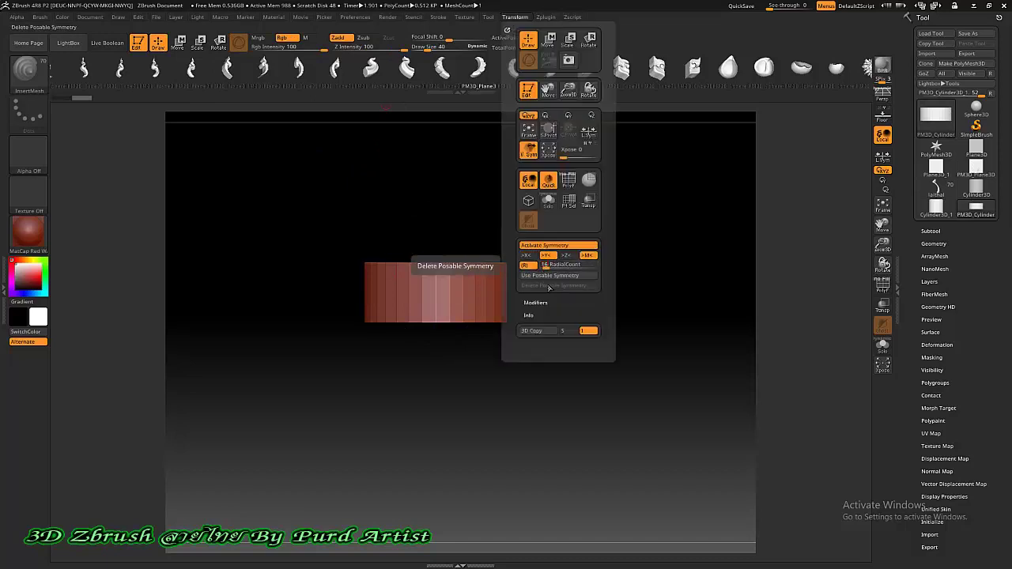
{"action": "left_click", "coordinate": [524, 265]}
{"action": "left_click", "coordinate": [728, 69]}
{"action": "left_click_drag", "start_coordinate": [435, 290], "coordinate": [436, 319]}
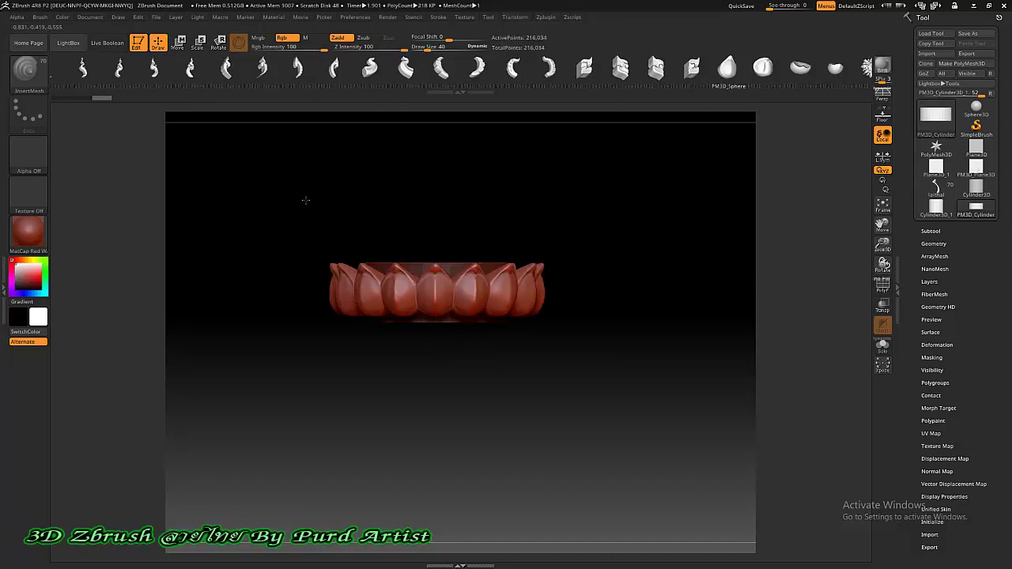
{"action": "mouse_move", "coordinate": [307, 201]}
{"action": "left_mouse_down"}
{"action": "mouse_move", "coordinate": [316, 197]}
{"action": "mouse_move", "coordinate": [320, 235]}
{"action": "left_mouse_up"}
{"action": "left_click_drag", "start_coordinate": [409, 290], "coordinate": [409, 327]}
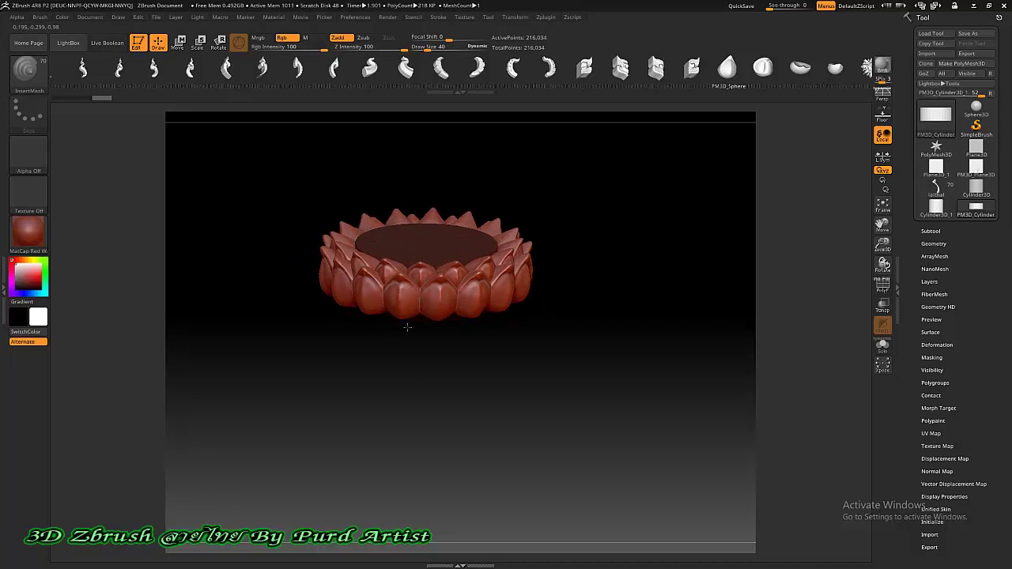
- Insert a ring of wide rounded petals beneath the pointed petals around the cylinder's lower edge
{"action": "left_click_drag", "start_coordinate": [582, 237], "coordinate": [587, 185]}
{"action": "left_click", "coordinate": [800, 69]}
{"action": "mouse_move", "coordinate": [407, 336]}
{"action": "left_mouse_down"}
{"action": "mouse_move", "coordinate": [417, 366]}
{"action": "mouse_move", "coordinate": [417, 336]}
{"action": "mouse_move", "coordinate": [416, 351]}
{"action": "left_mouse_up"}
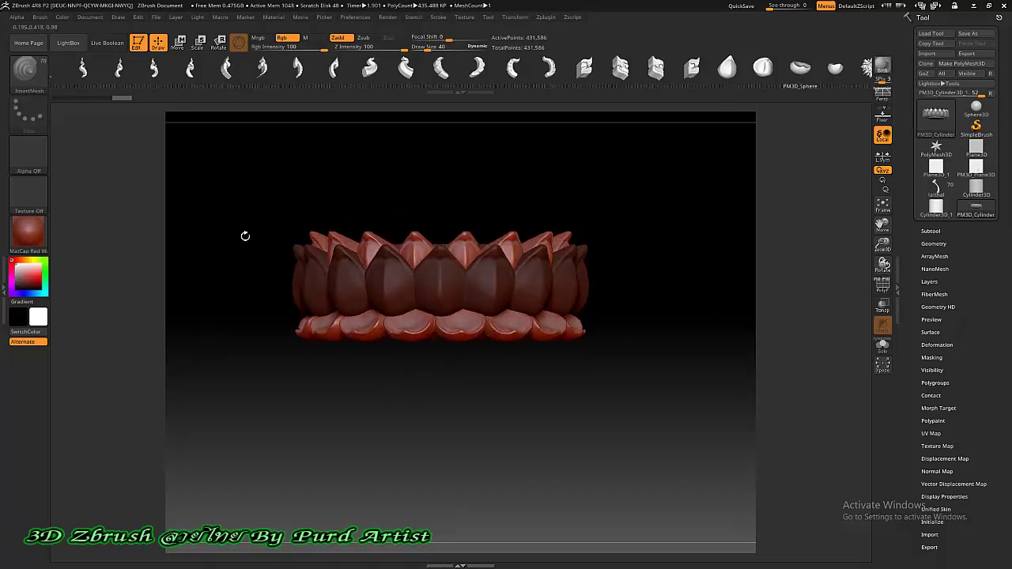
- Switch from the lotus-petal cylinder to the PM3D_Plane3D_1 tool holding the sculpted flame ornaments
{"action": "mouse_move", "coordinate": [244, 235]}
{"action": "left_mouse_down"}
{"action": "mouse_move", "coordinate": [226, 246]}
{"action": "mouse_move", "coordinate": [225, 210]}
{"action": "mouse_move", "coordinate": [262, 274]}
{"action": "mouse_move", "coordinate": [262, 237]}
{"action": "mouse_move", "coordinate": [325, 257]}
{"action": "mouse_move", "coordinate": [271, 233]}
{"action": "mouse_move", "coordinate": [265, 216]}
{"action": "mouse_move", "coordinate": [249, 226]}
{"action": "mouse_move", "coordinate": [282, 235]}
{"action": "mouse_move", "coordinate": [264, 248]}
{"action": "mouse_move", "coordinate": [267, 266]}
{"action": "mouse_move", "coordinate": [248, 251]}
{"action": "mouse_move", "coordinate": [261, 286]}
{"action": "mouse_move", "coordinate": [310, 252]}
{"action": "mouse_move", "coordinate": [294, 239]}
{"action": "mouse_move", "coordinate": [267, 271]}
{"action": "mouse_move", "coordinate": [279, 302]}
{"action": "left_mouse_up"}
{"action": "left_click", "coordinate": [178, 42]}
{"action": "left_click", "coordinate": [158, 43]}
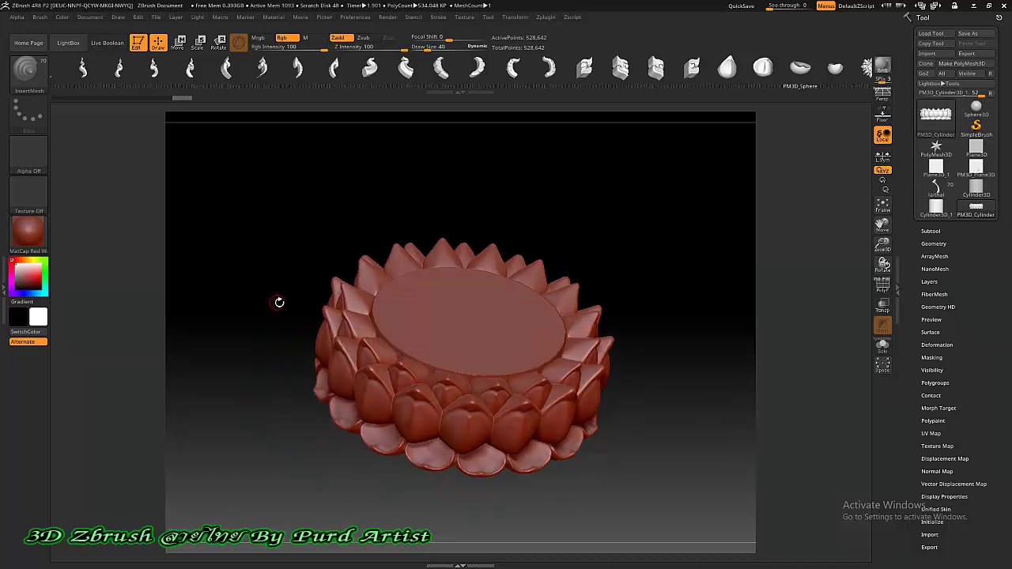
{"action": "left_click", "coordinate": [952, 204]}
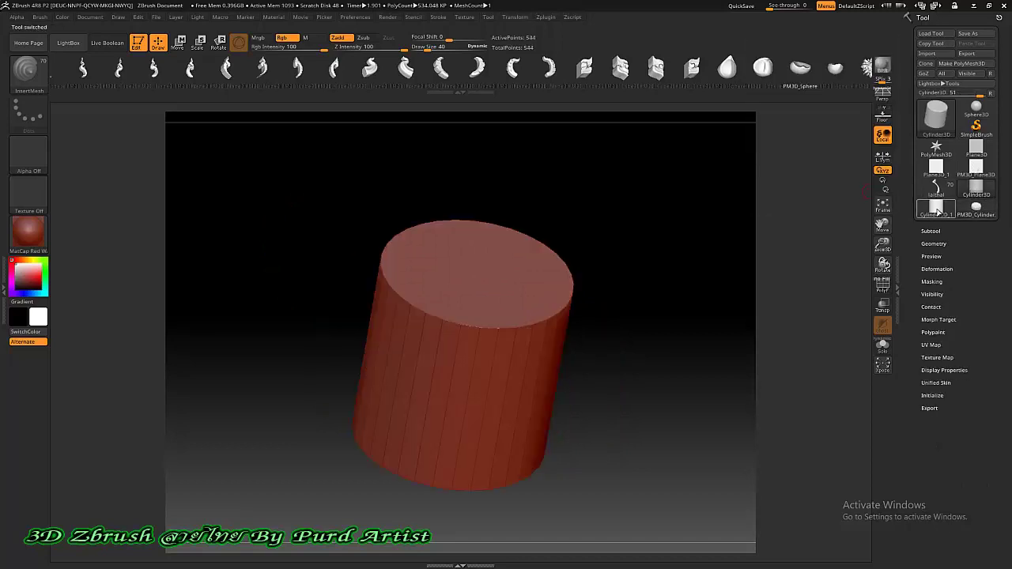
{"action": "left_click", "coordinate": [977, 167]}
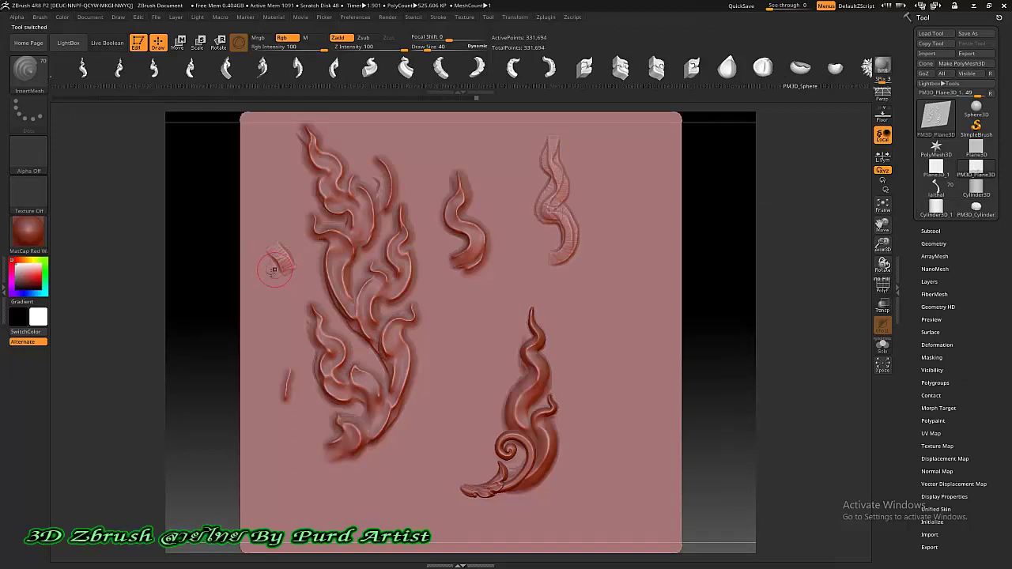
- Smooth down the small stray ornament mark near the plane's left edge, beside the large flame motif
{"action": "key", "text": "shift"}
{"action": "left_click_drag", "start_coordinate": [278, 250], "coordinate": [292, 260], "text": "shift"}
{"action": "scroll", "coordinate": [519, 381], "scroll_direction": "up", "scroll_amount": 2}
{"action": "scroll", "coordinate": [519, 381], "scroll_direction": "down", "scroll_amount": 1}
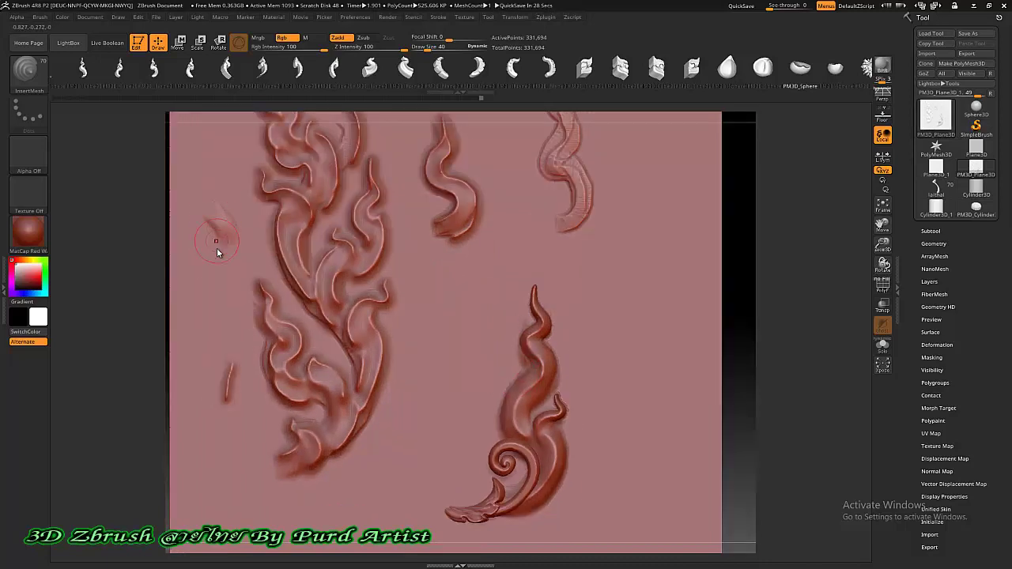
{"action": "scroll", "coordinate": [241, 269], "scroll_direction": "down", "scroll_amount": 1}
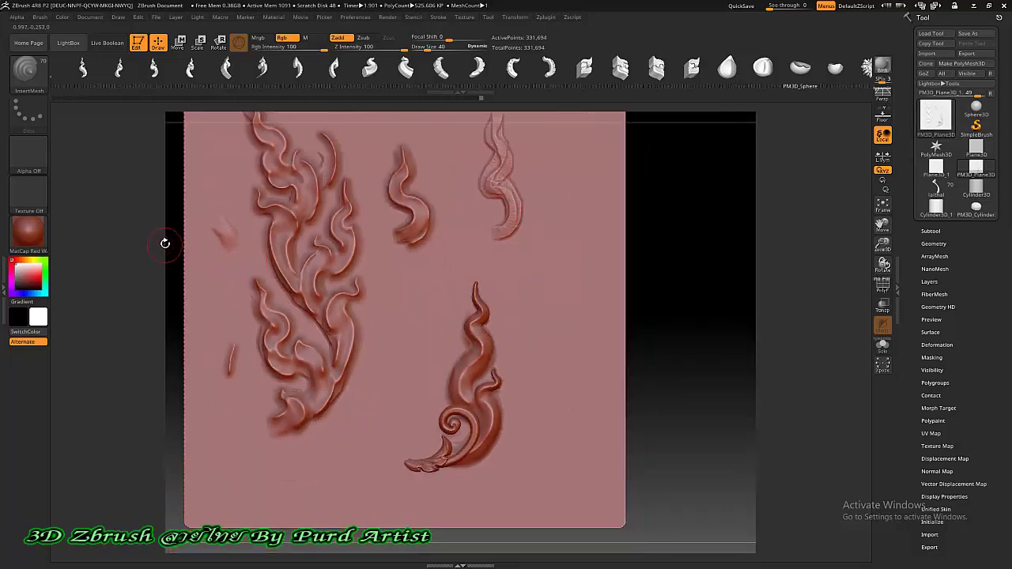
{"action": "left_click_drag", "start_coordinate": [133, 242], "coordinate": [172, 261], "text": "alt"}
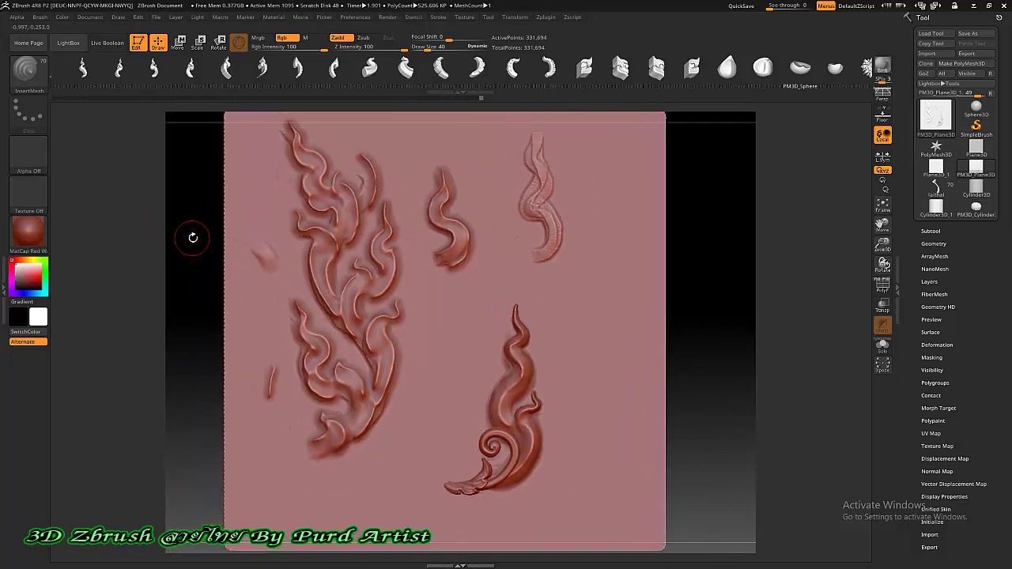